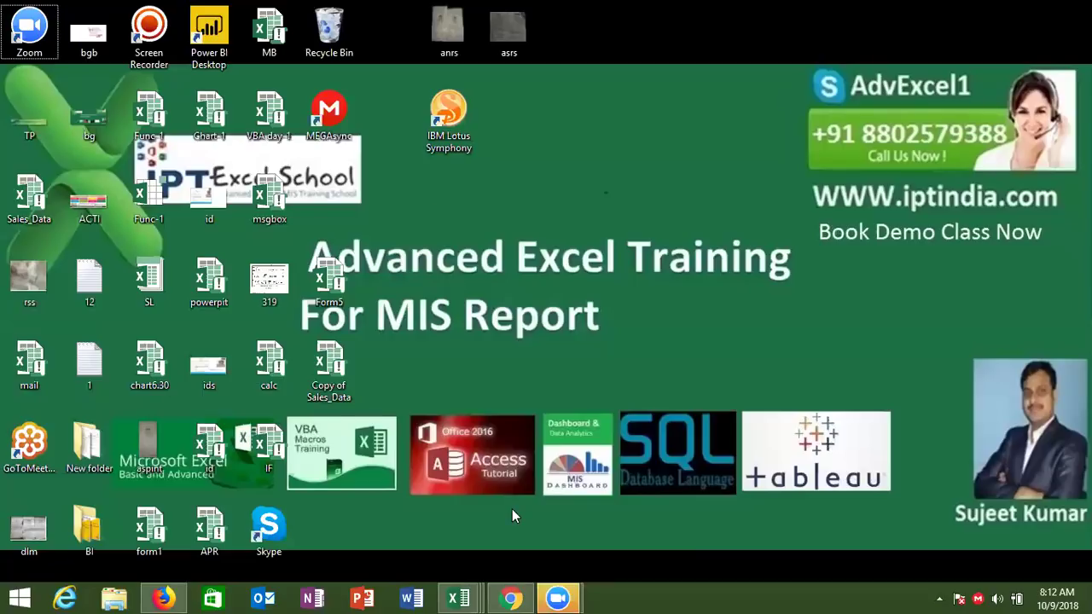
Step: Bring the Sales_Data workbook to full screen and select the Bangalore cell in City
click(458, 598)
click(545, 511)
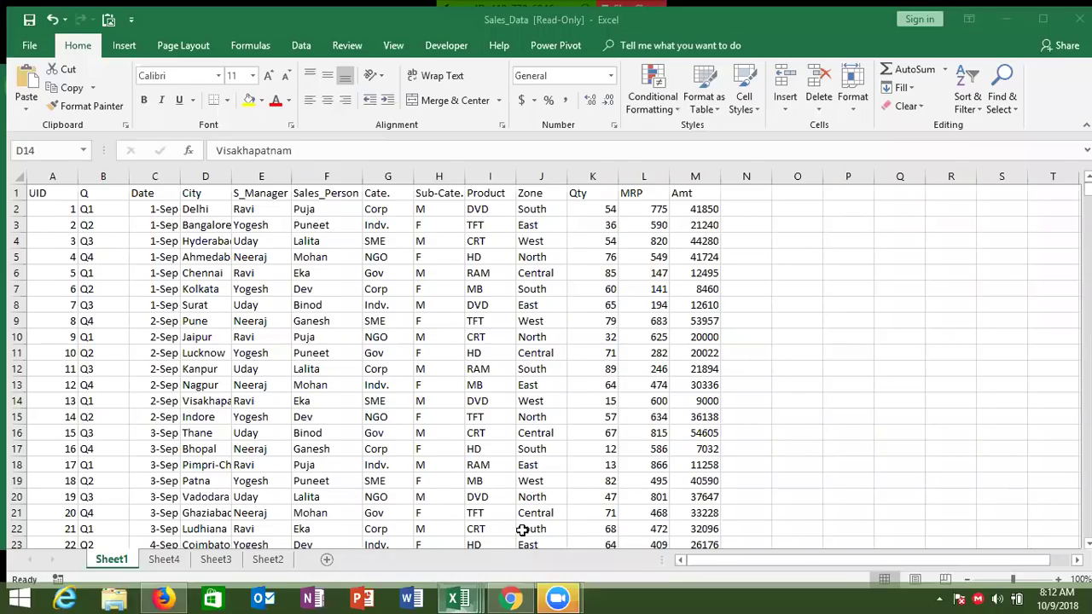
click(343, 311)
click(183, 215)
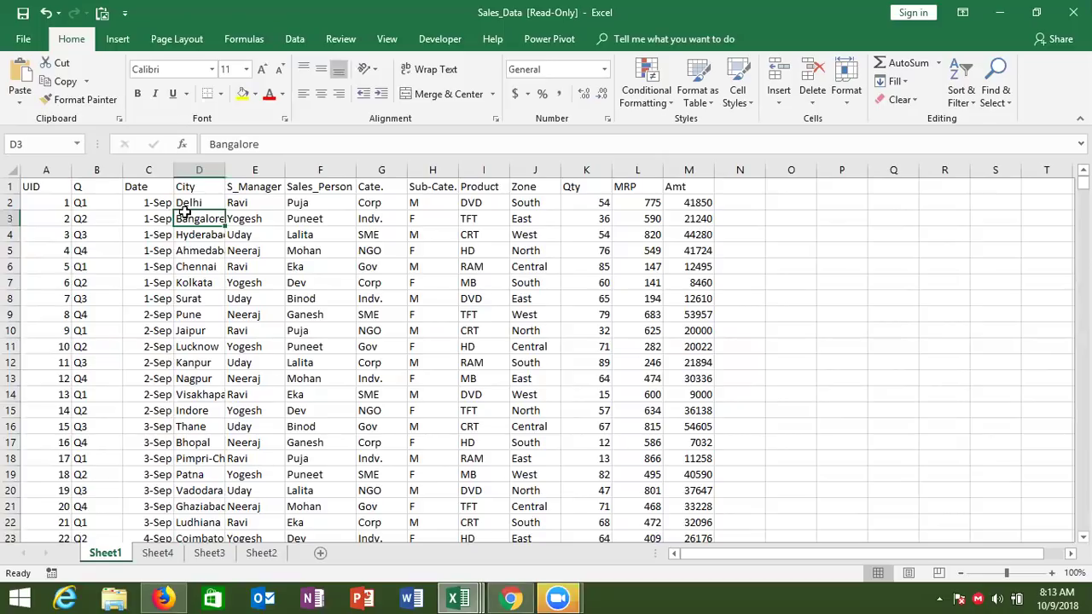
Step: Move between the City and Date headings, then select row 10
key(Down)
key(Down)
key(Up)
key(Up)
key(Up)
key(Up)
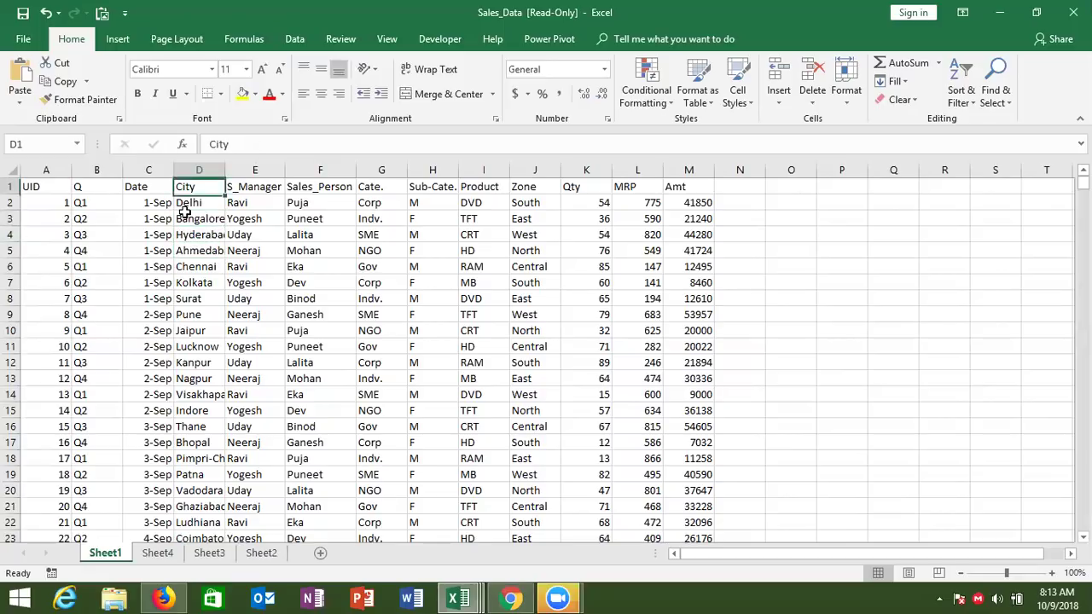
key(Left)
key(Left)
key(Left)
key(Right)
key(Right)
key(Right)
key(Right)
key(Right)
key(Right)
key(Right)
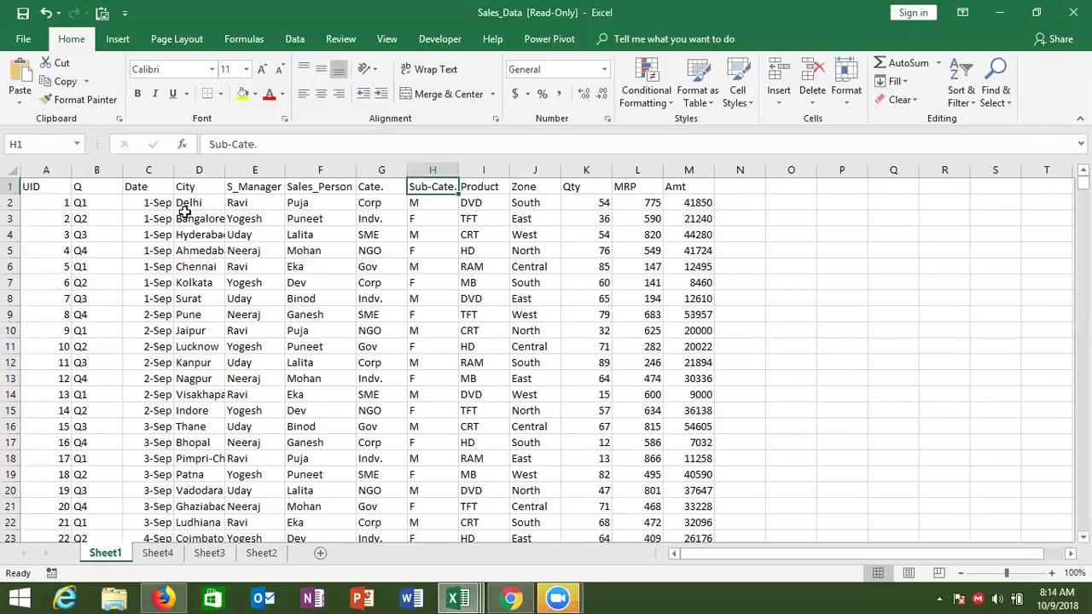
click(12, 330)
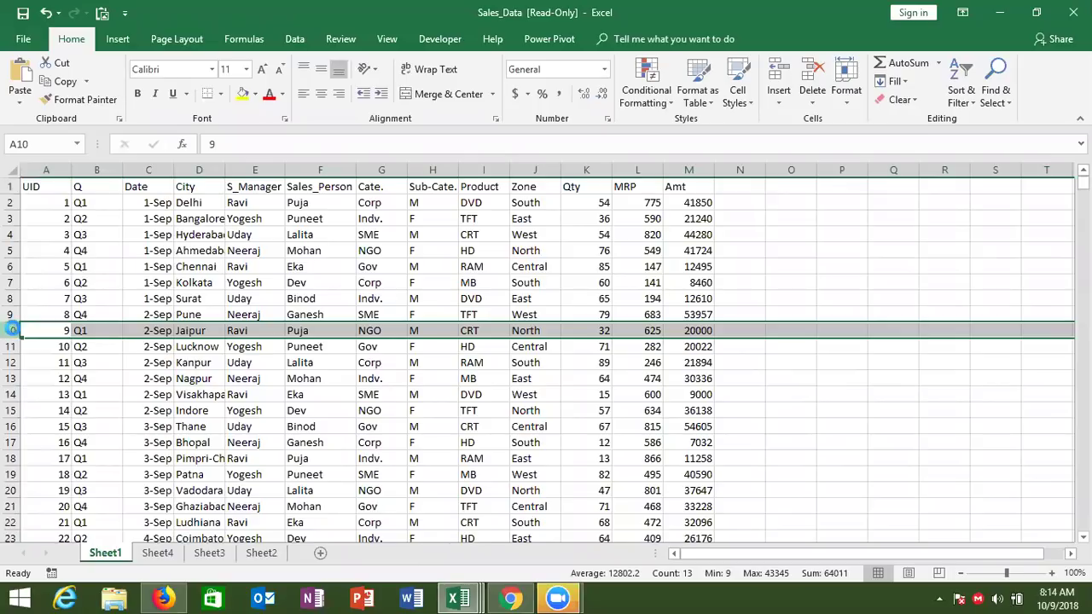
key(ctrl+shift+plus)
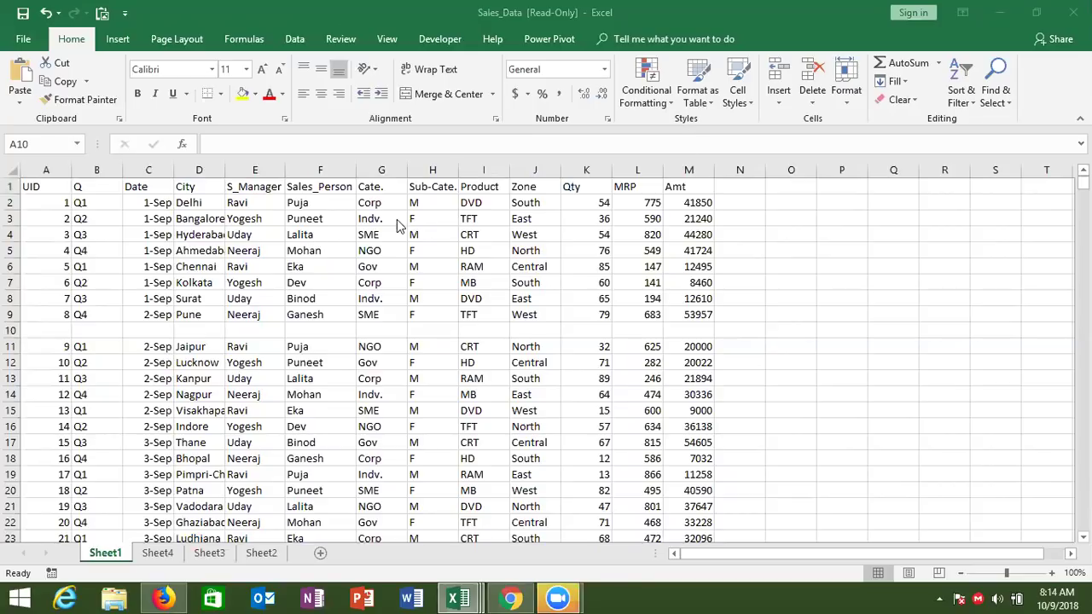
click(124, 217)
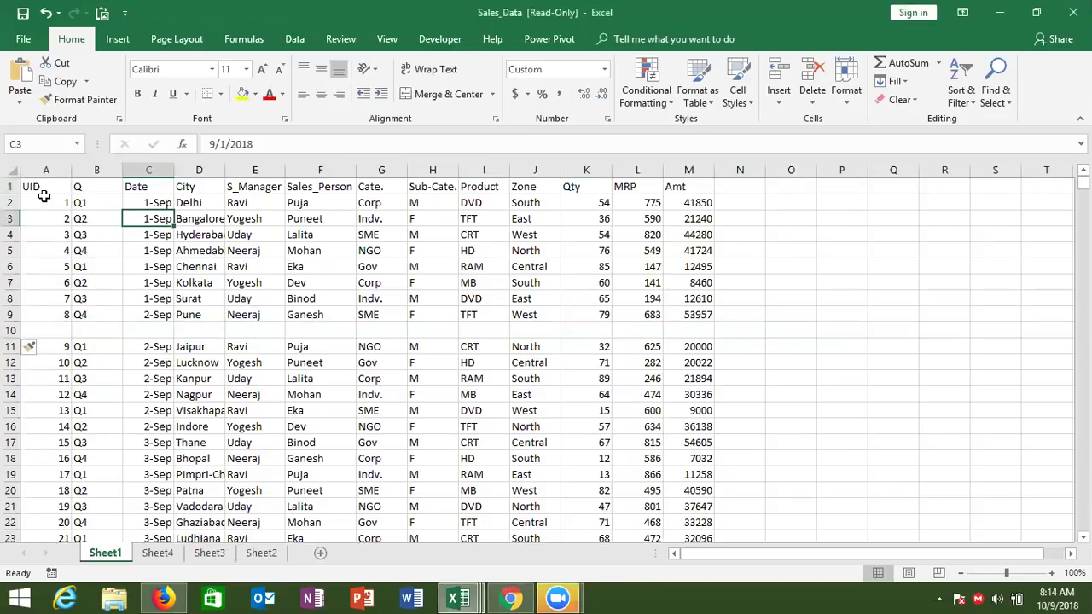
click(43, 196)
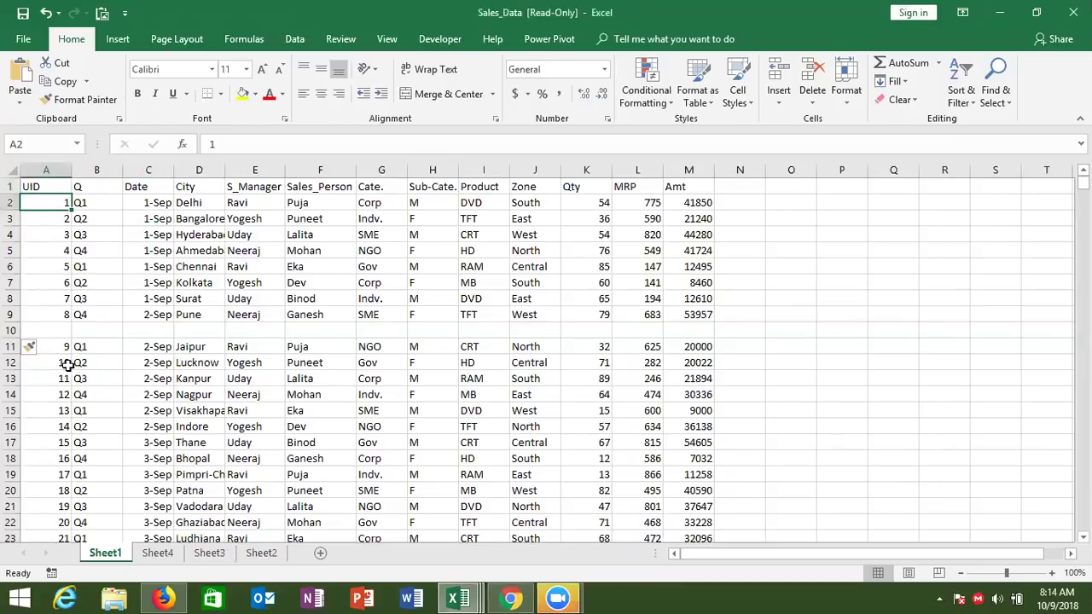
click(6, 325)
key(ctrl+a)
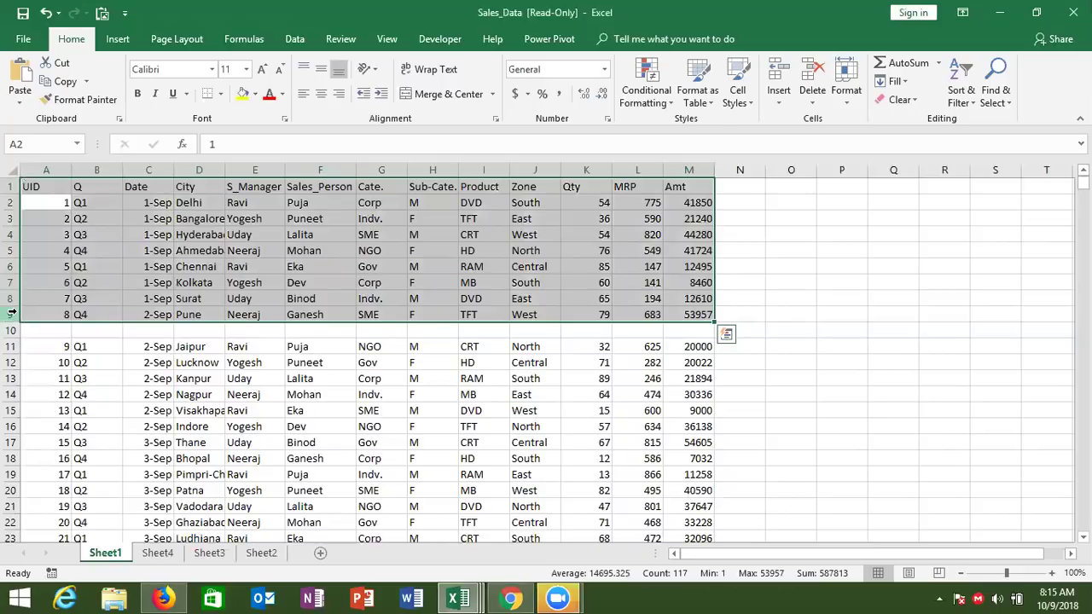
click(12, 330)
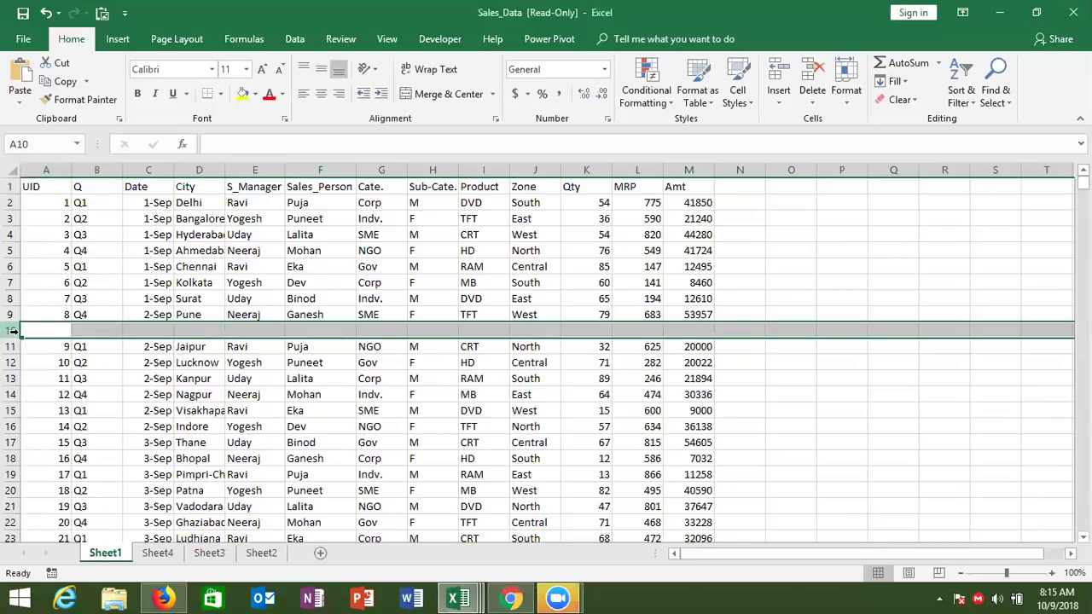
drag(64, 186, 656, 488)
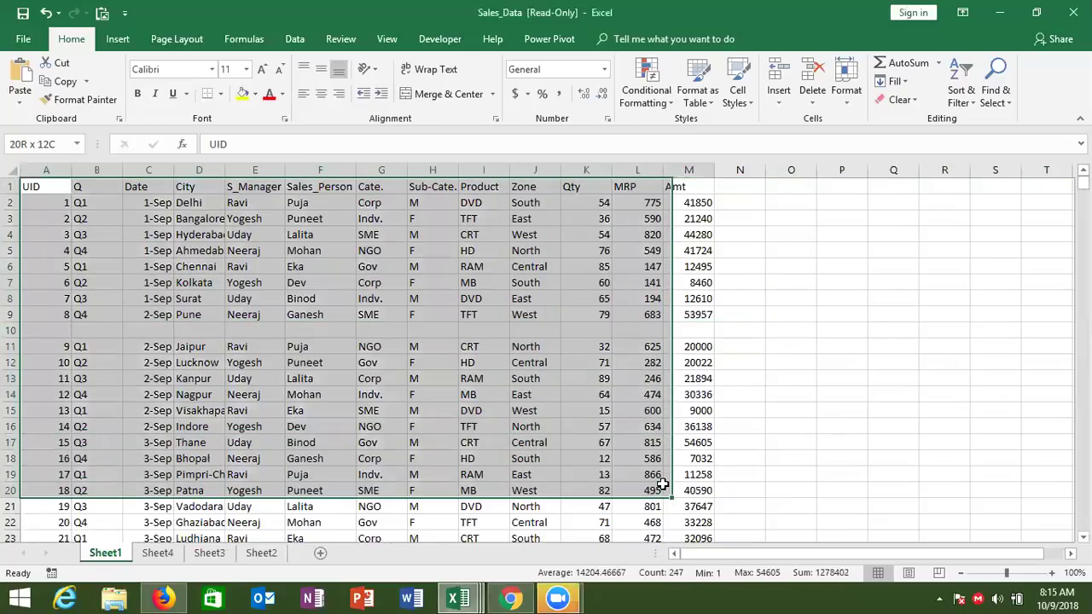
click(12, 329)
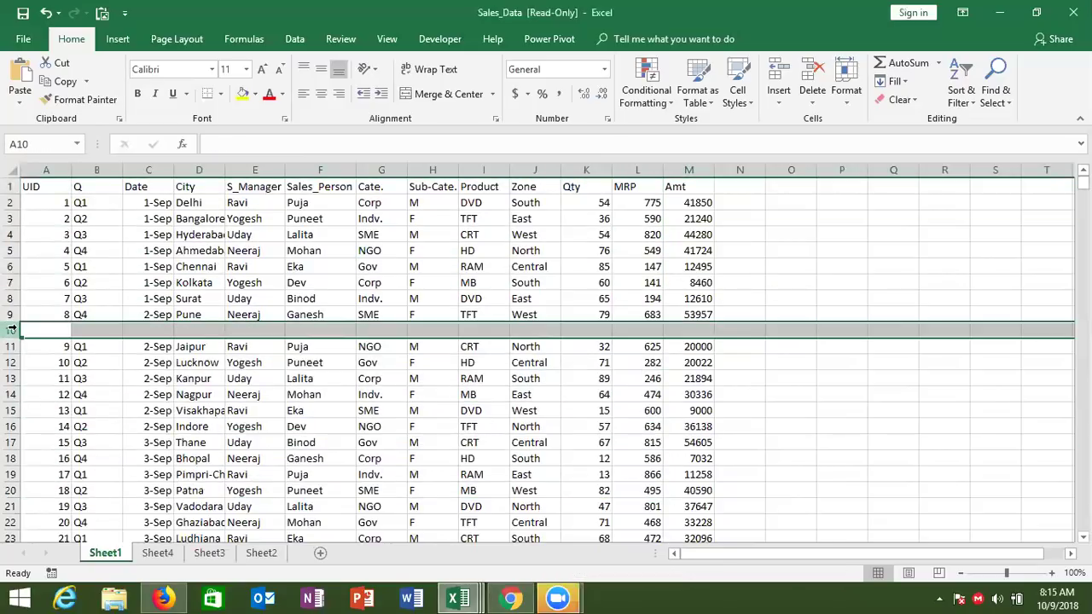
key(ctrl+minus)
key(ctrl+Home)
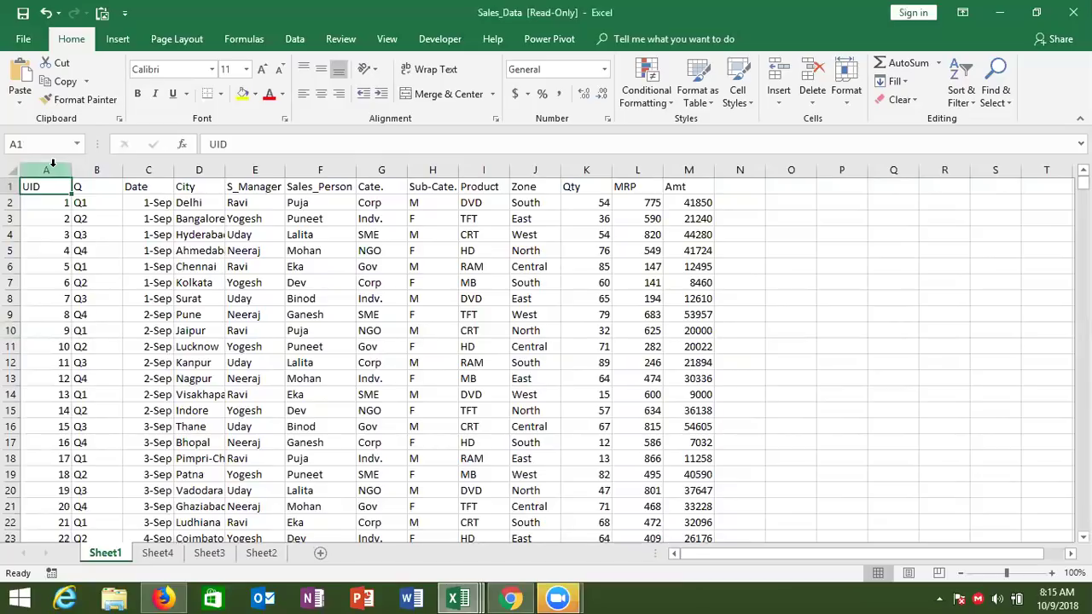
key(Right)
key(Right)
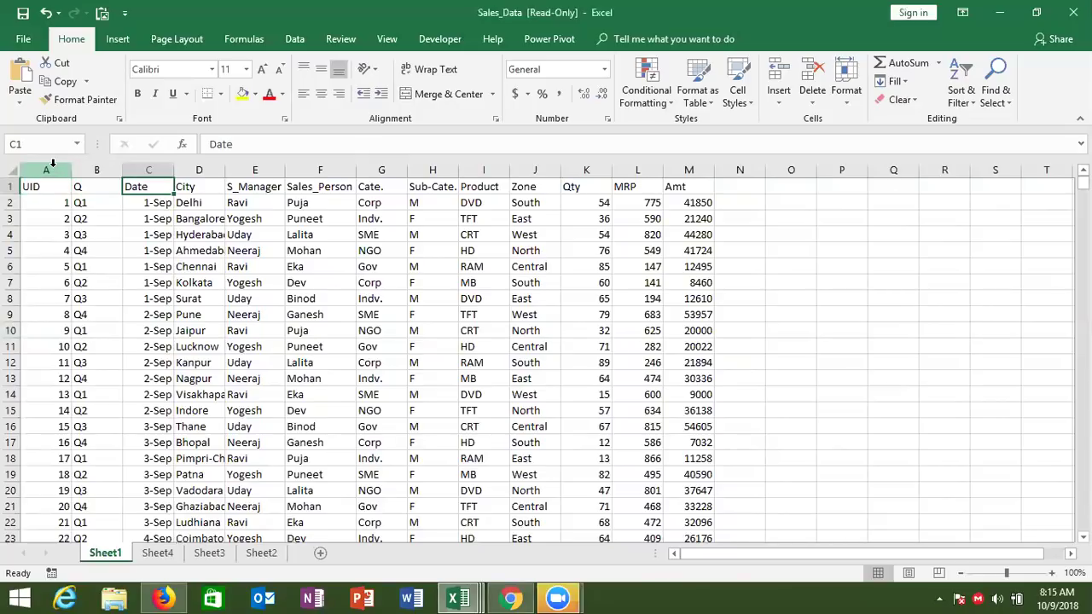
key(Right)
key(Right)
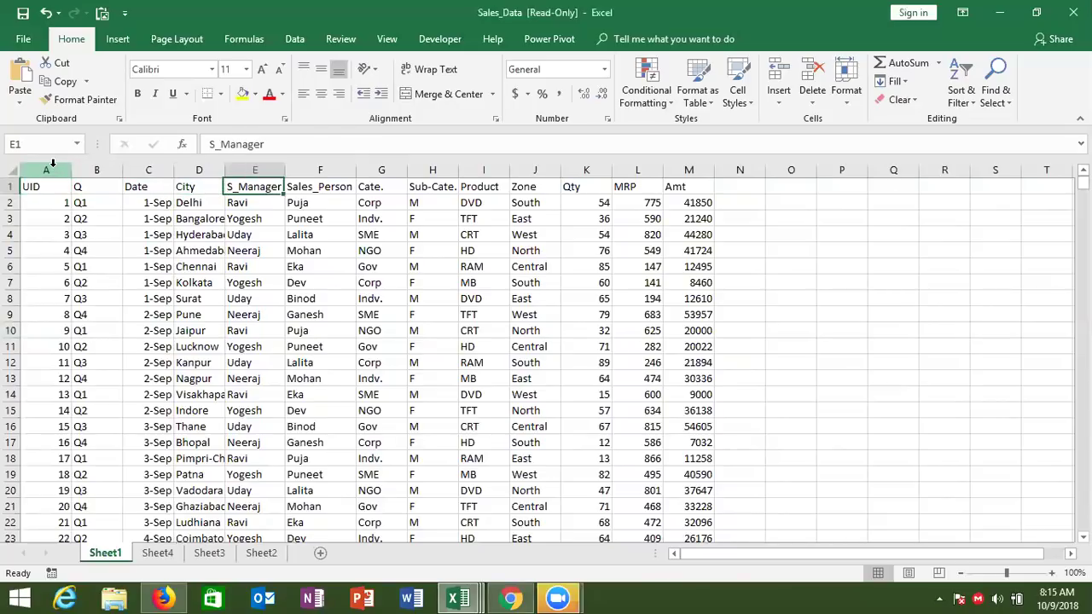
key(Right)
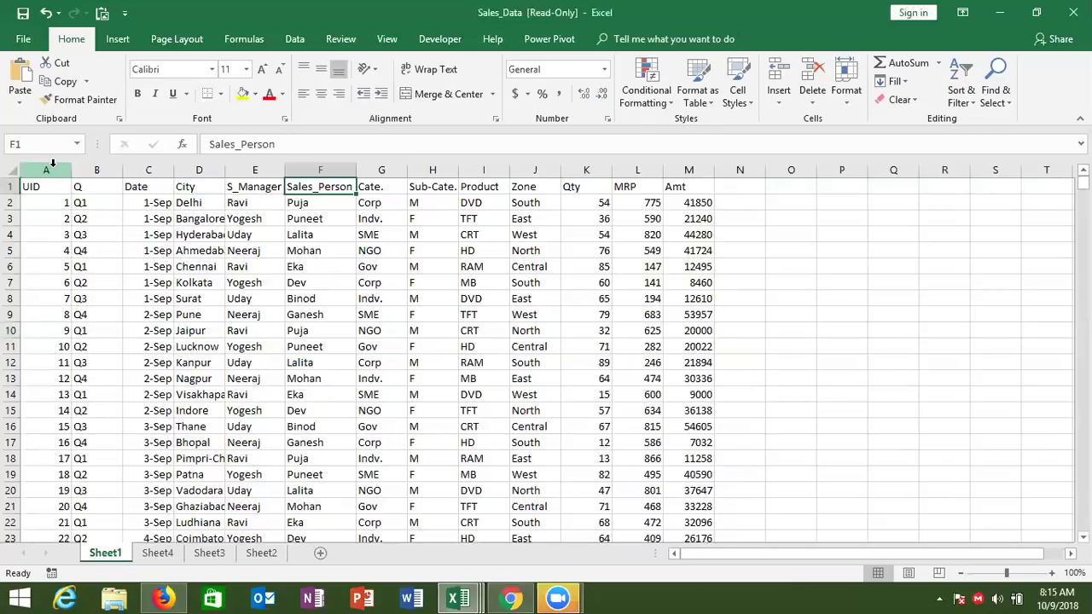
key(Right)
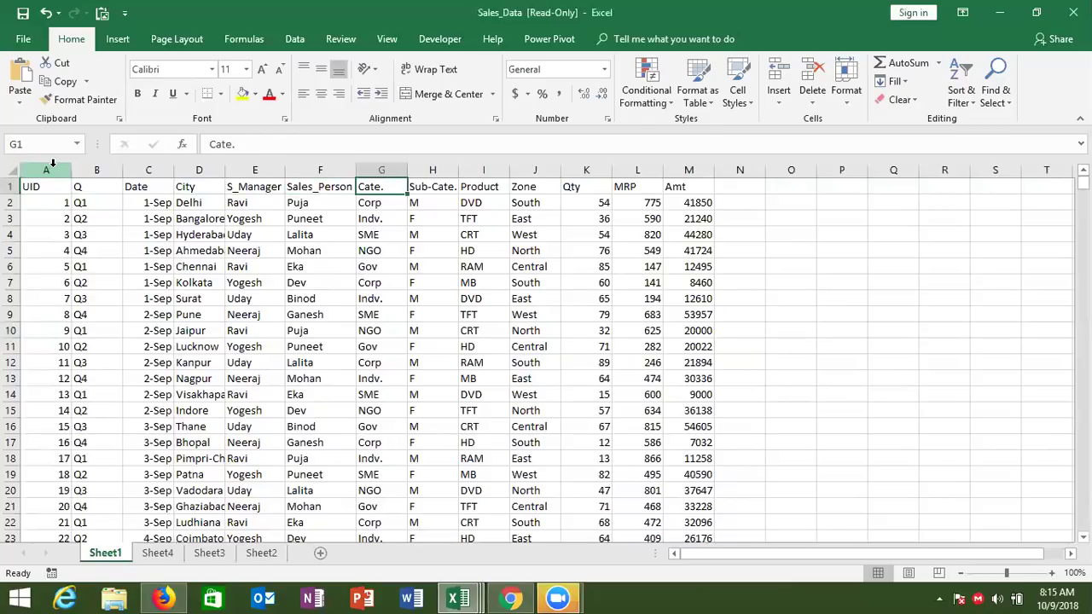
key(Right)
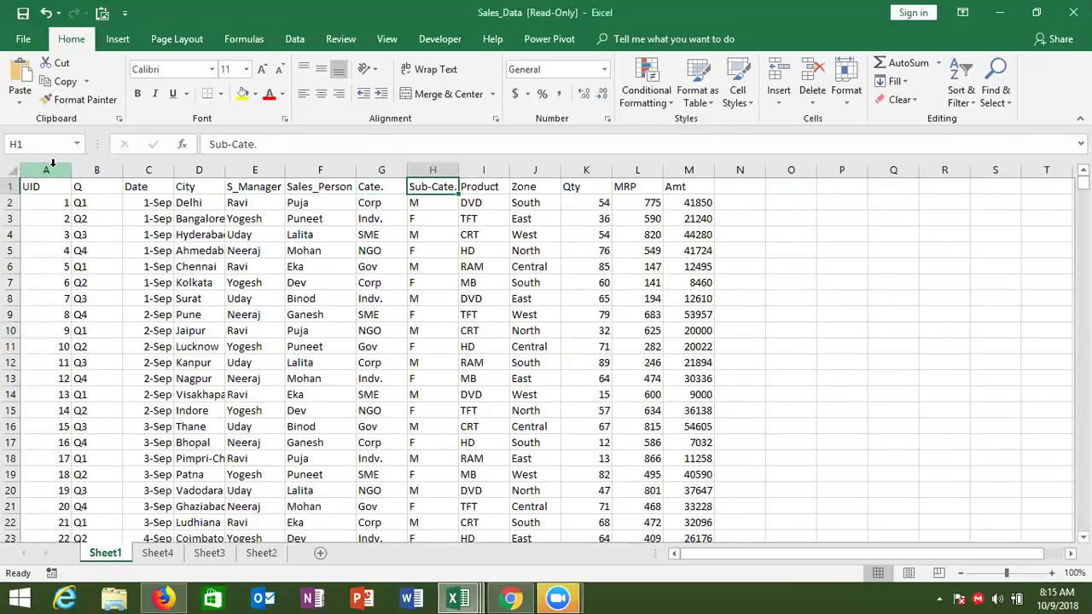
key(Right)
key(Right)
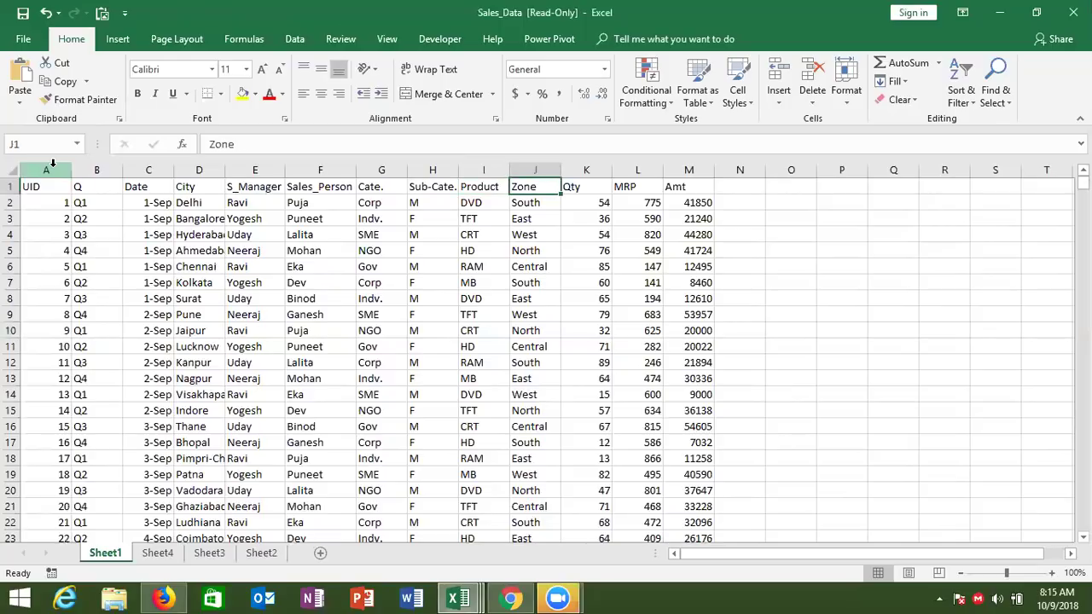
key(Right)
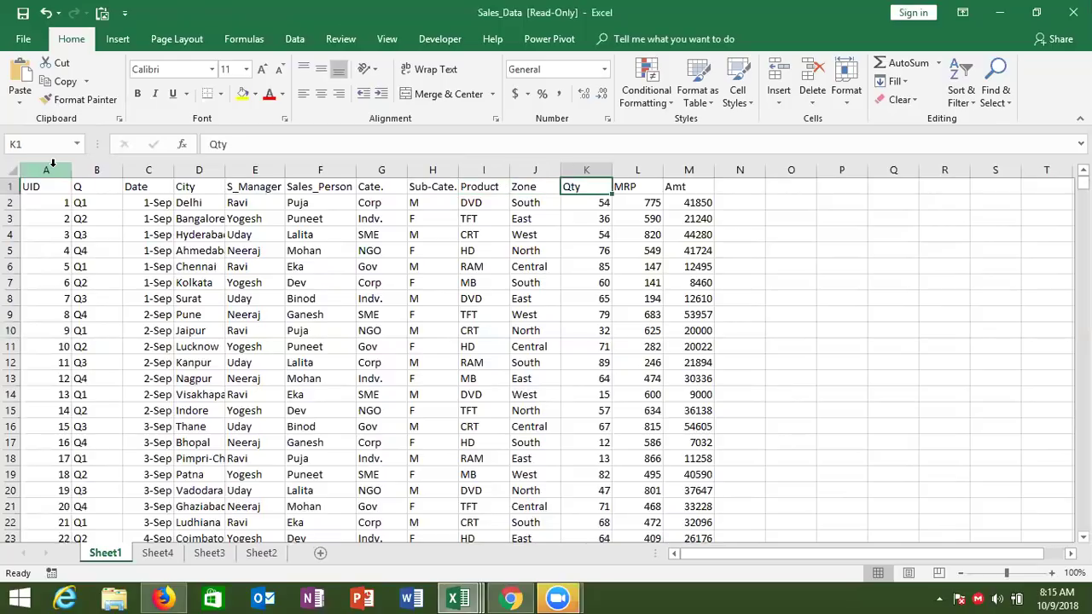
key(Right)
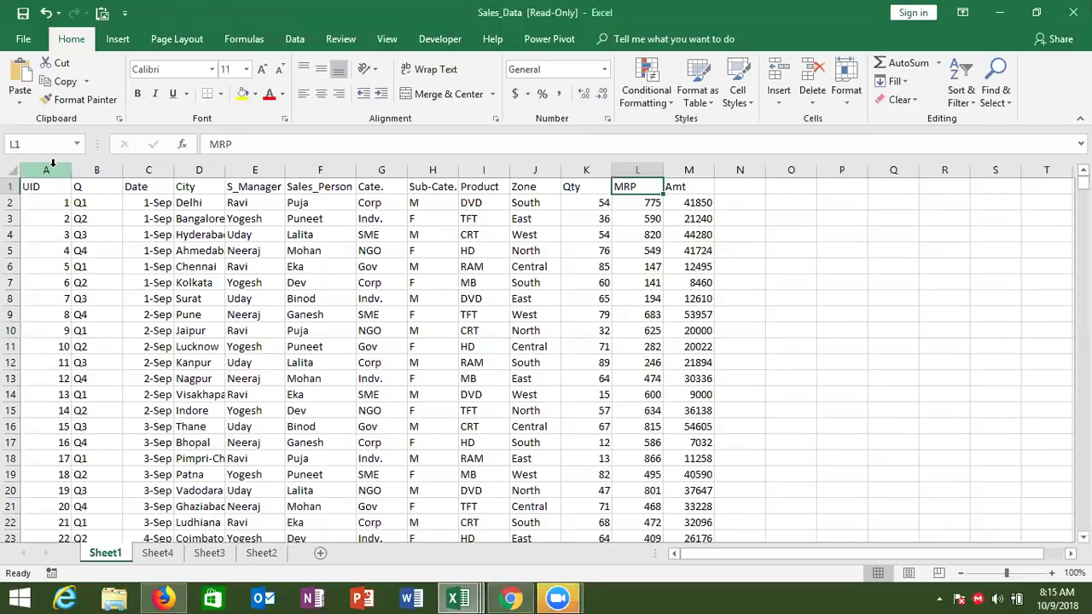
key(Right)
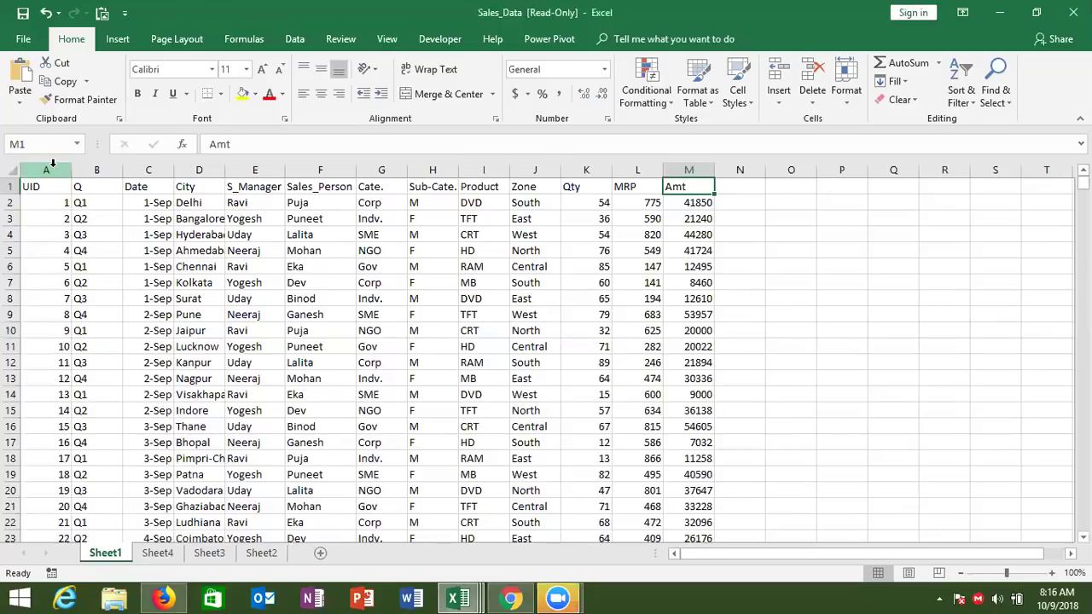
click(105, 171)
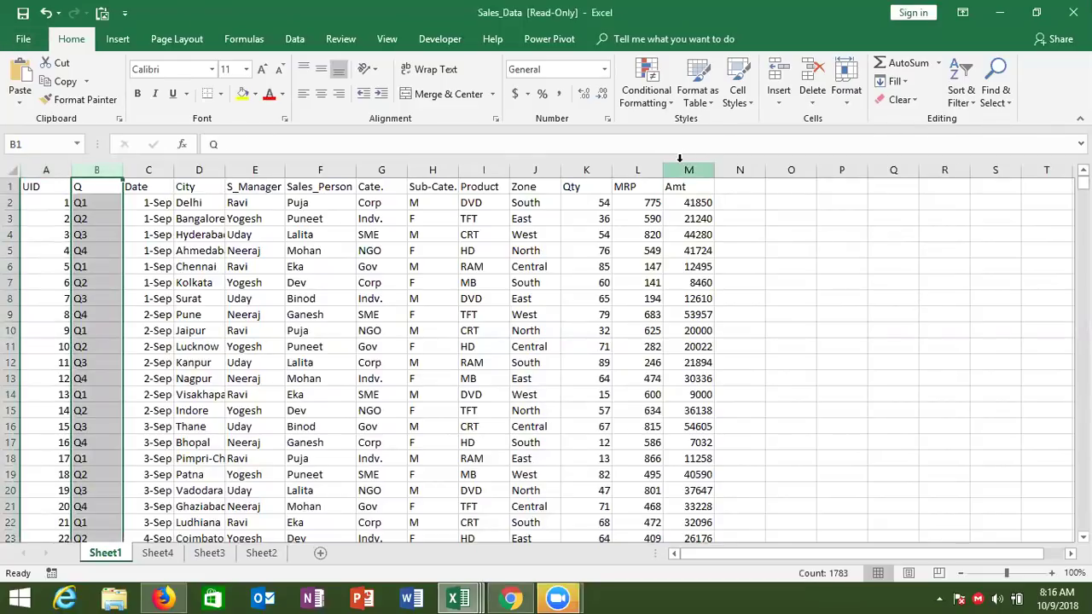
click(679, 162)
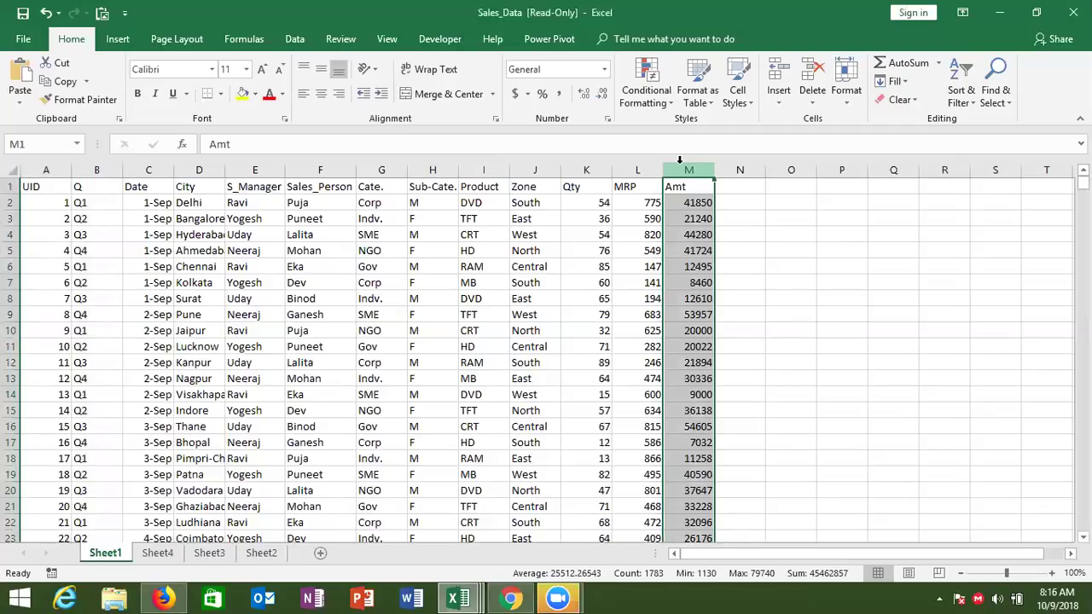
click(85, 185)
click(94, 169)
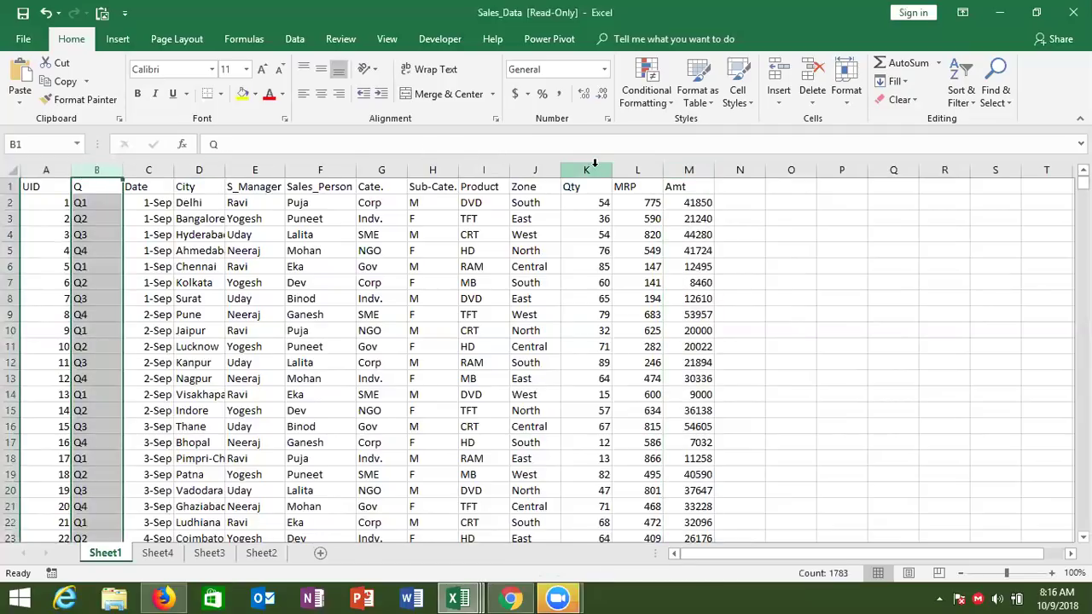
click(693, 169)
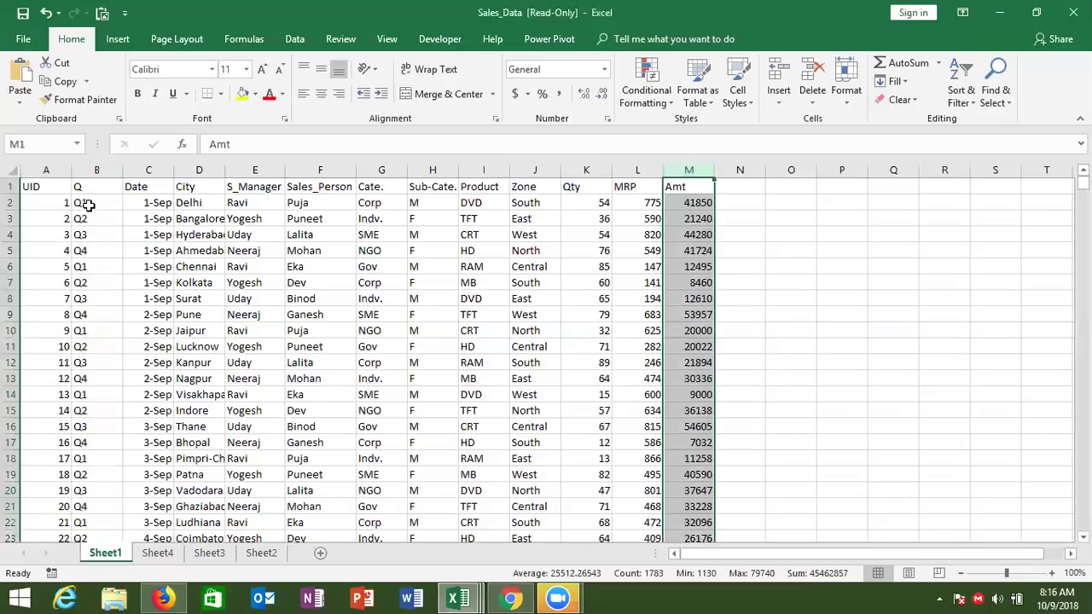
click(53, 188)
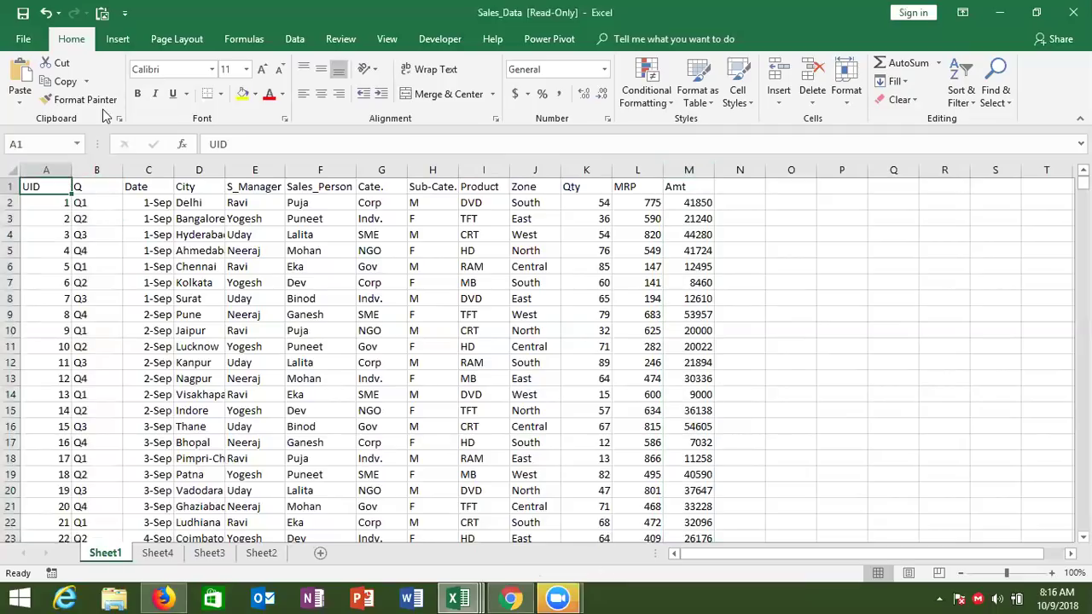
Step: Insert a blank PivotTable from Sheet1!$A$1:$M$1783 onto a new worksheet, Sheet5
click(118, 43)
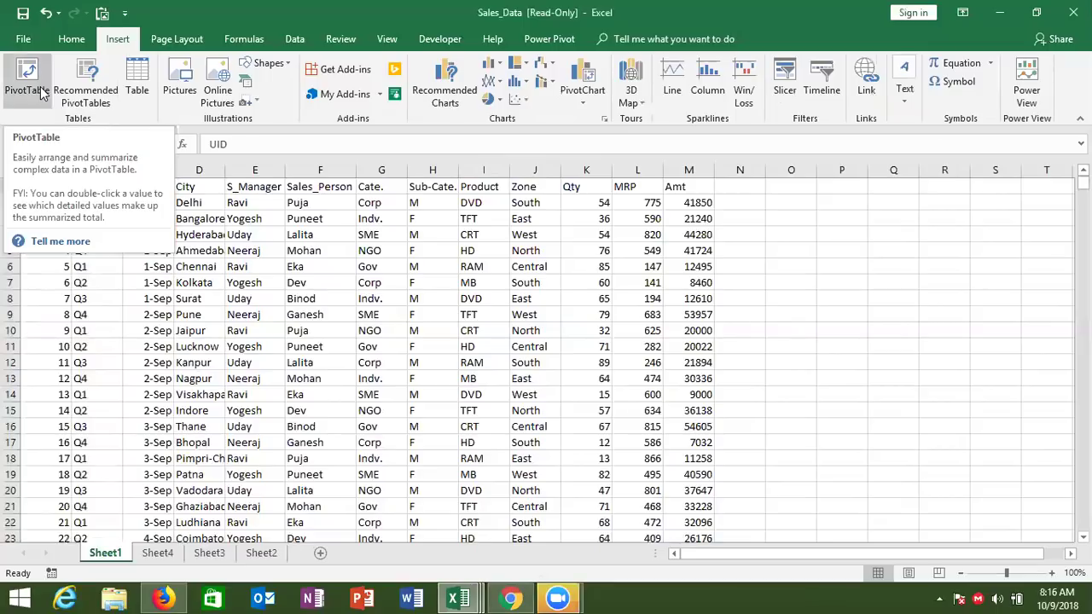
click(40, 92)
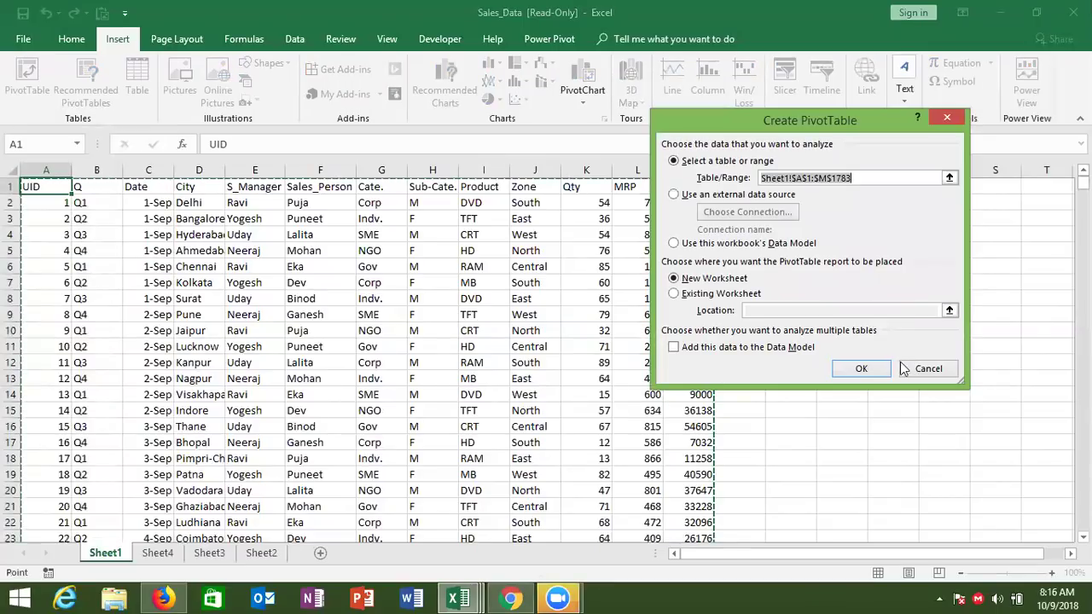
click(857, 370)
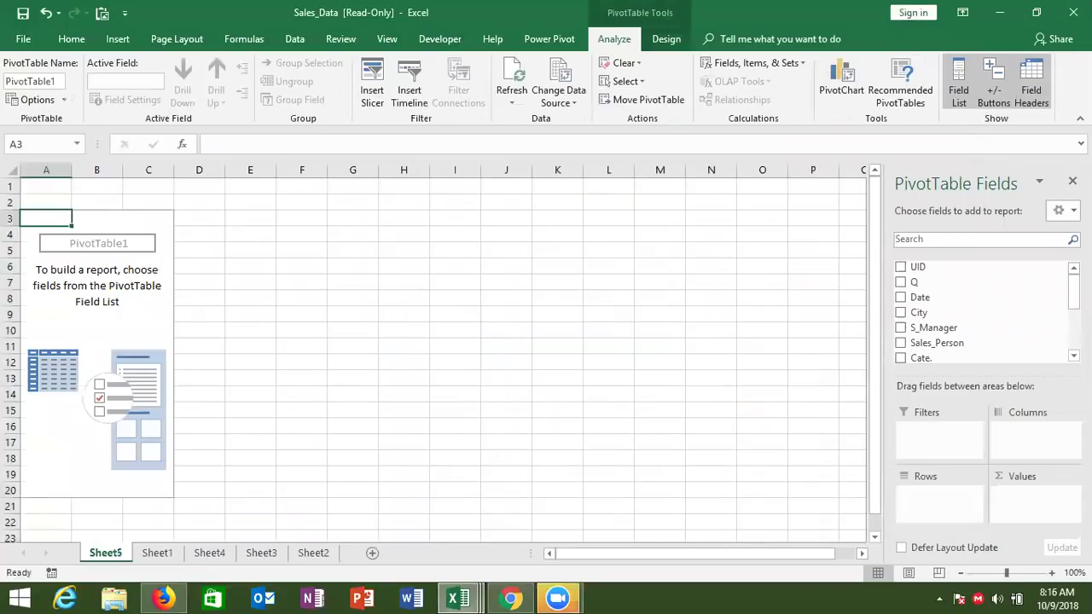
scroll(981, 307, down, 1)
scroll(924, 313, down, 3)
scroll(924, 313, up, 2)
scroll(924, 313, up, 2)
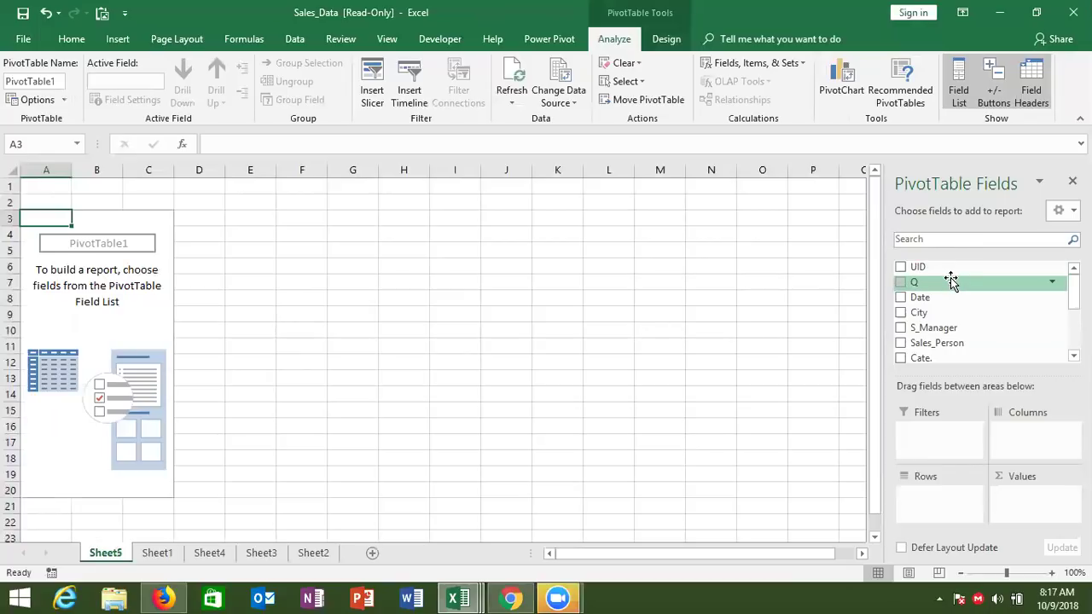
Step: Add Q to the pivot rows and compare Q1–Q4 with Sheet1's Q column
drag(950, 282, 943, 494)
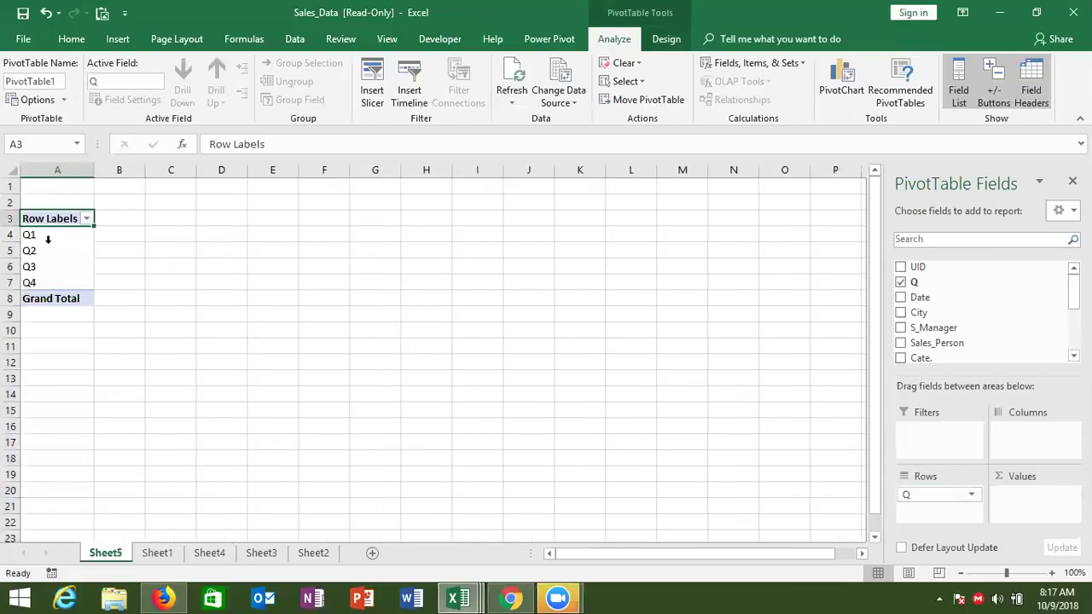
click(161, 555)
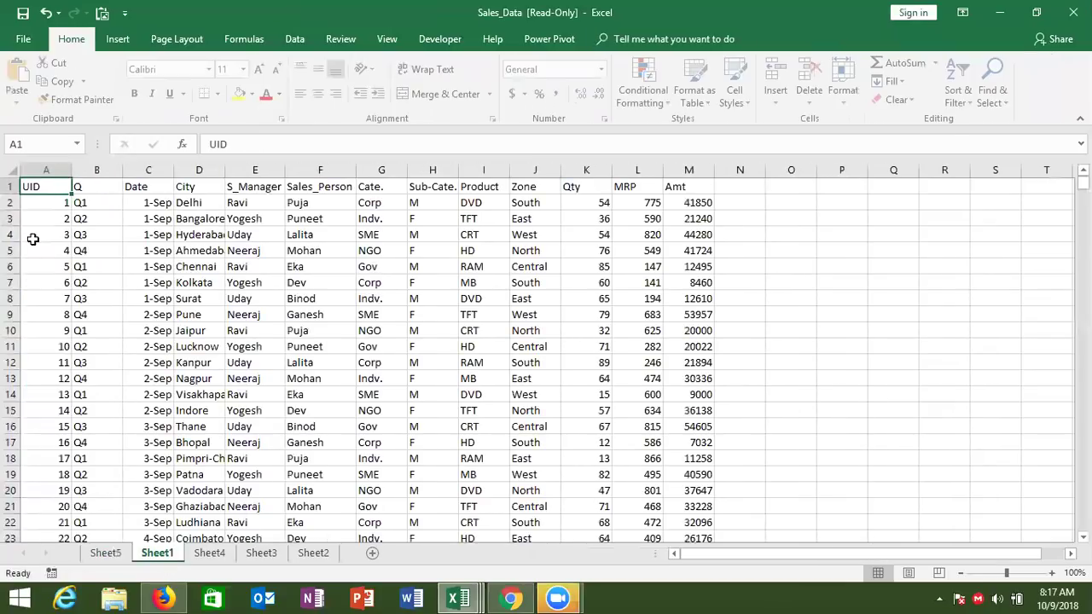
click(96, 176)
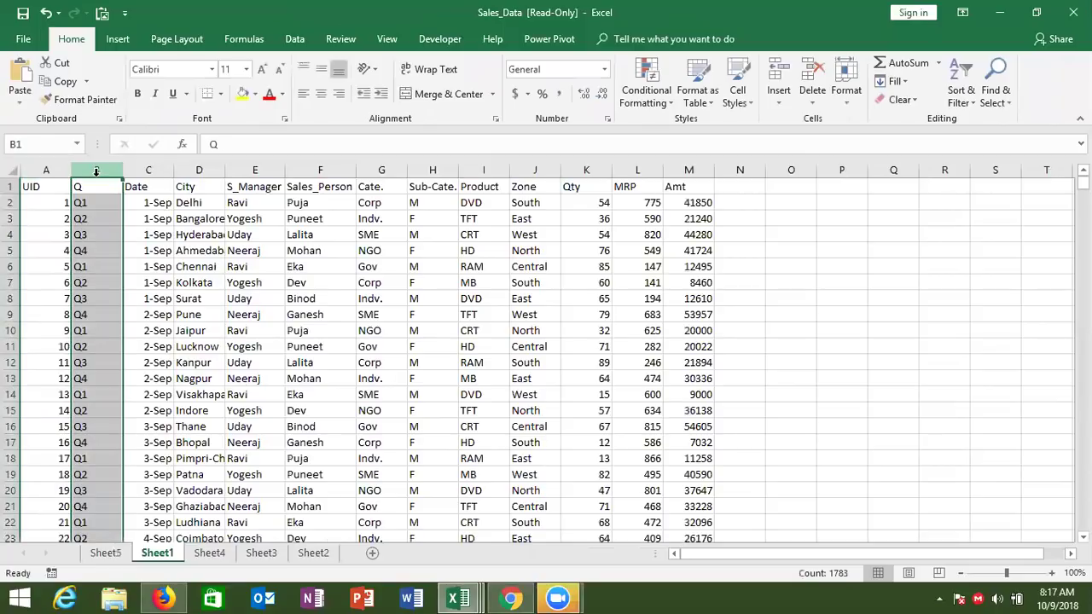
click(104, 554)
click(52, 240)
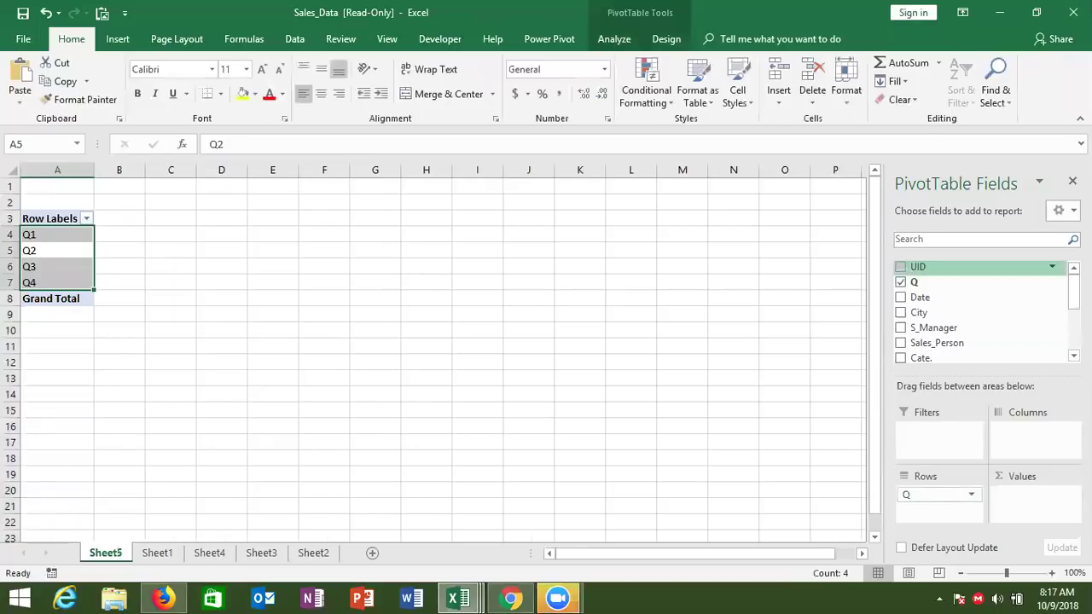
scroll(981, 311, down, 3)
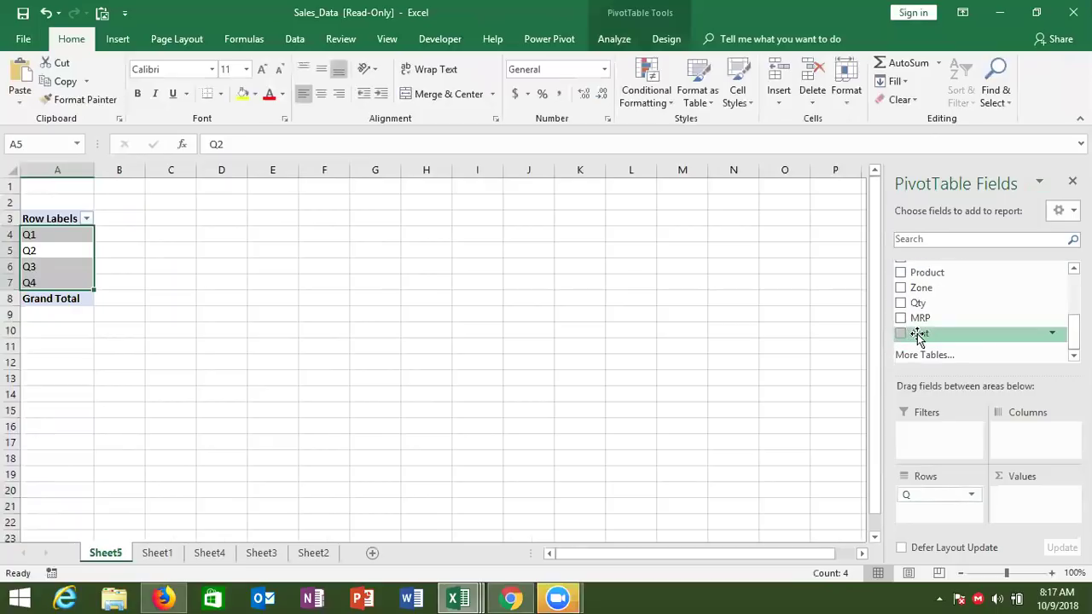
Step: Add Amt as Sum of Amt, and try Q in Columns before returning it to Rows
drag(917, 334, 1030, 507)
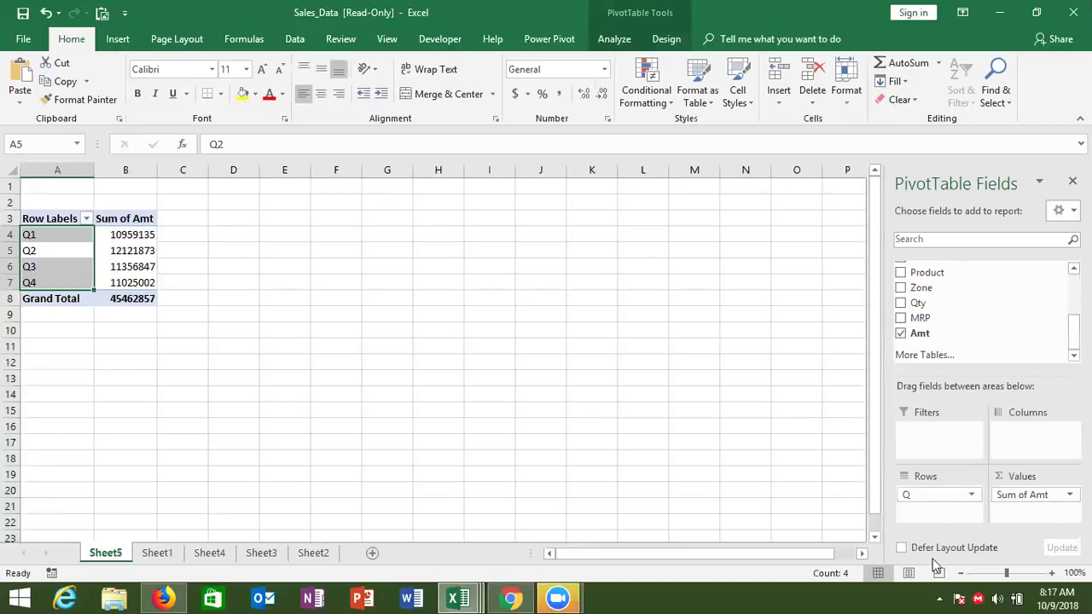
drag(926, 497, 1026, 443)
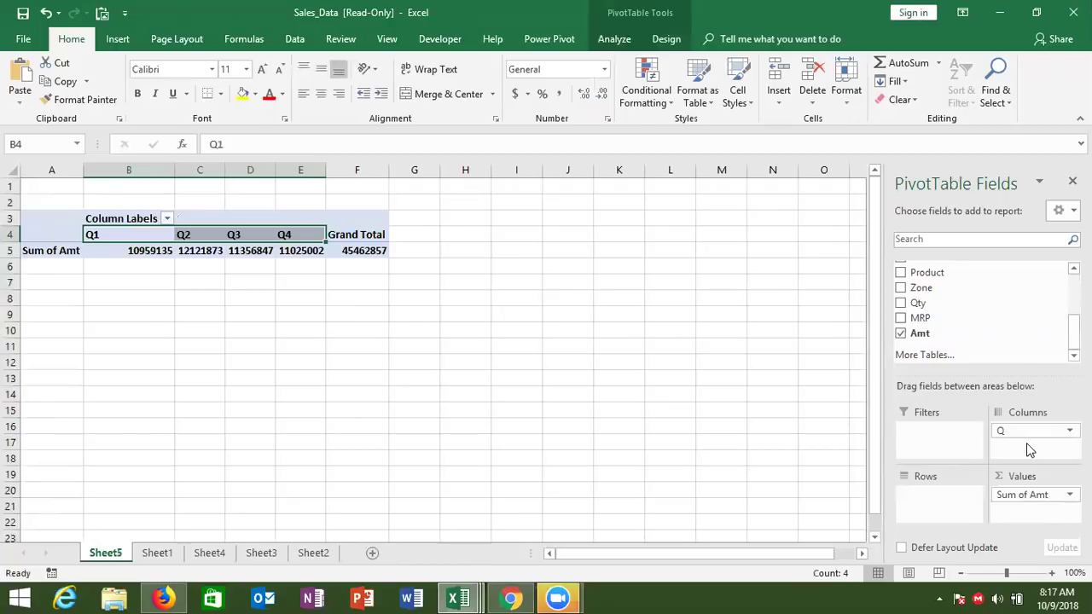
drag(1027, 431, 966, 503)
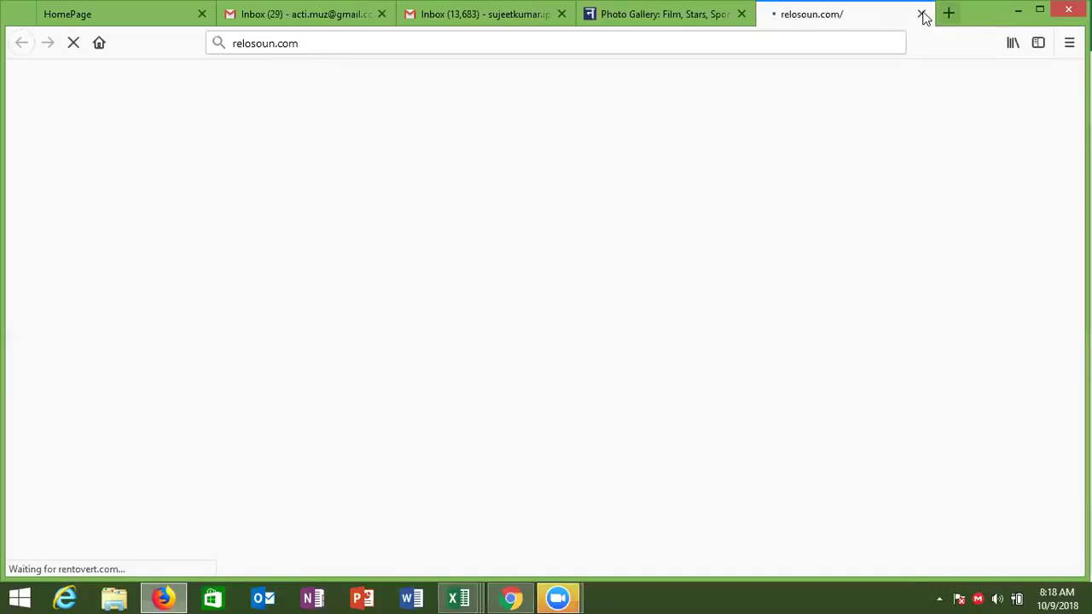
click(921, 14)
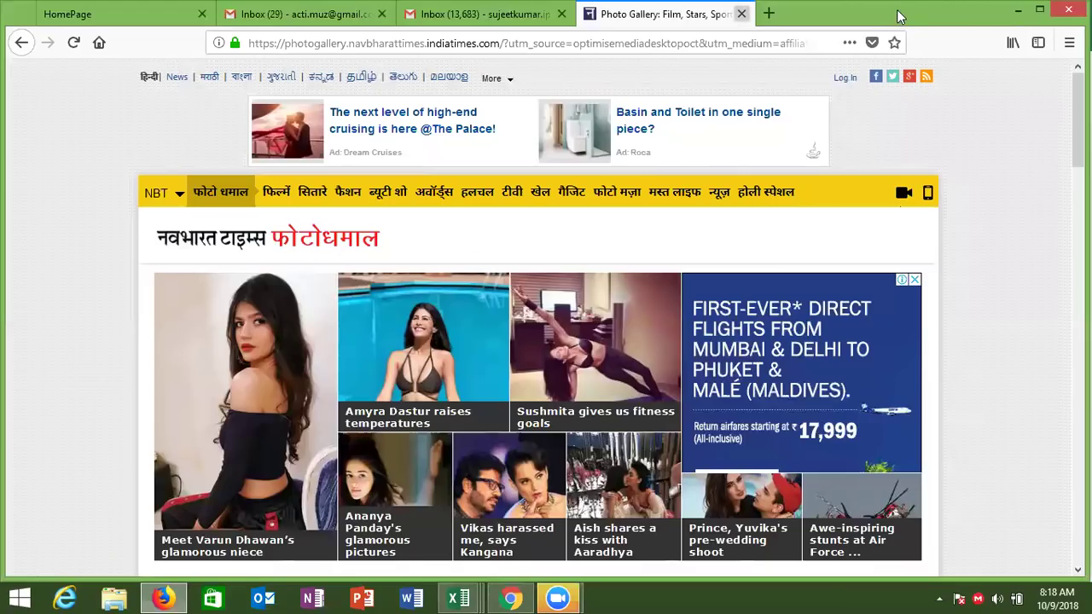
key(alt+Tab)
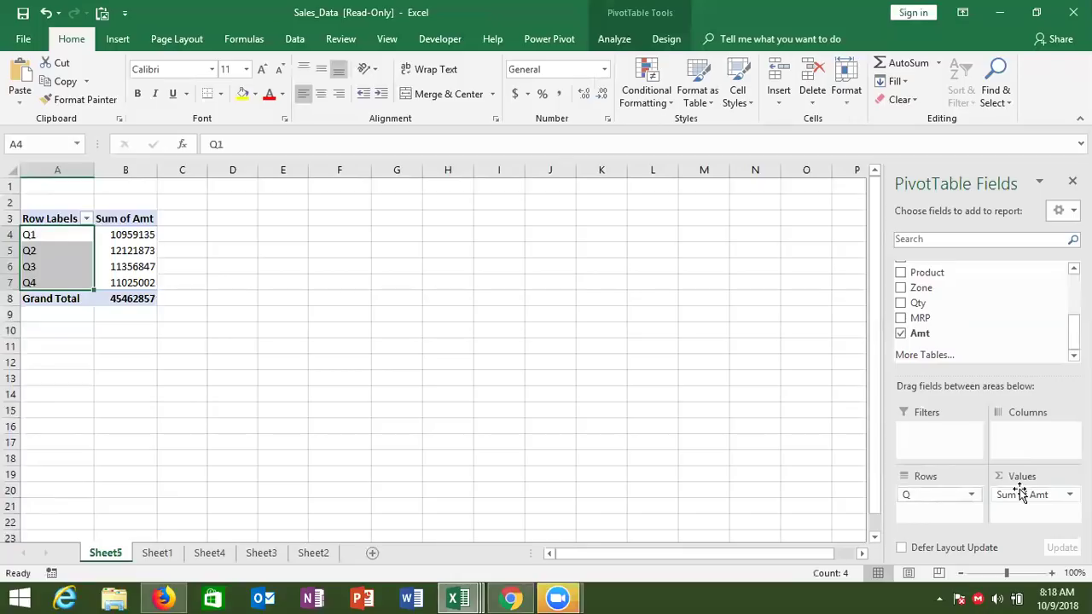
Step: Add MRP as a Sum of MRP value column and open its field options
drag(938, 318, 1026, 510)
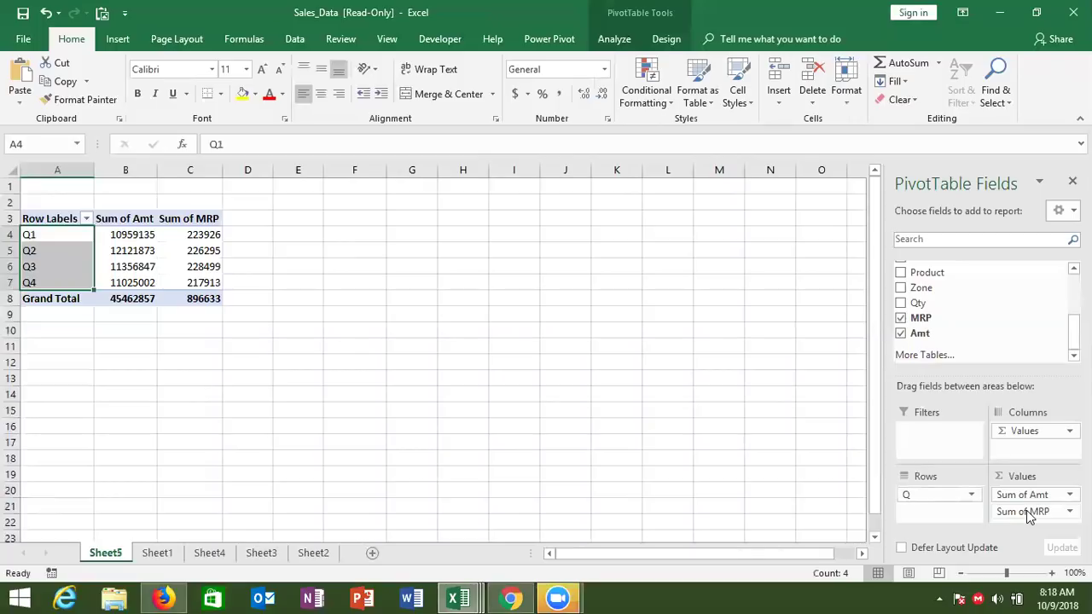
click(1069, 511)
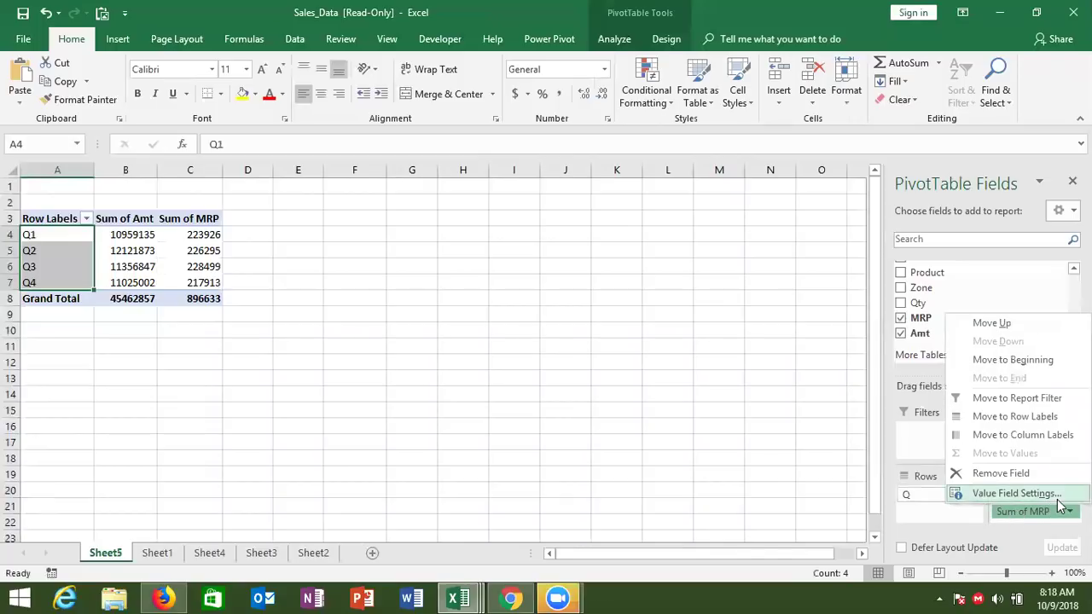
Step: Change the MRP value field to summarize by Average instead of Sum
click(1059, 500)
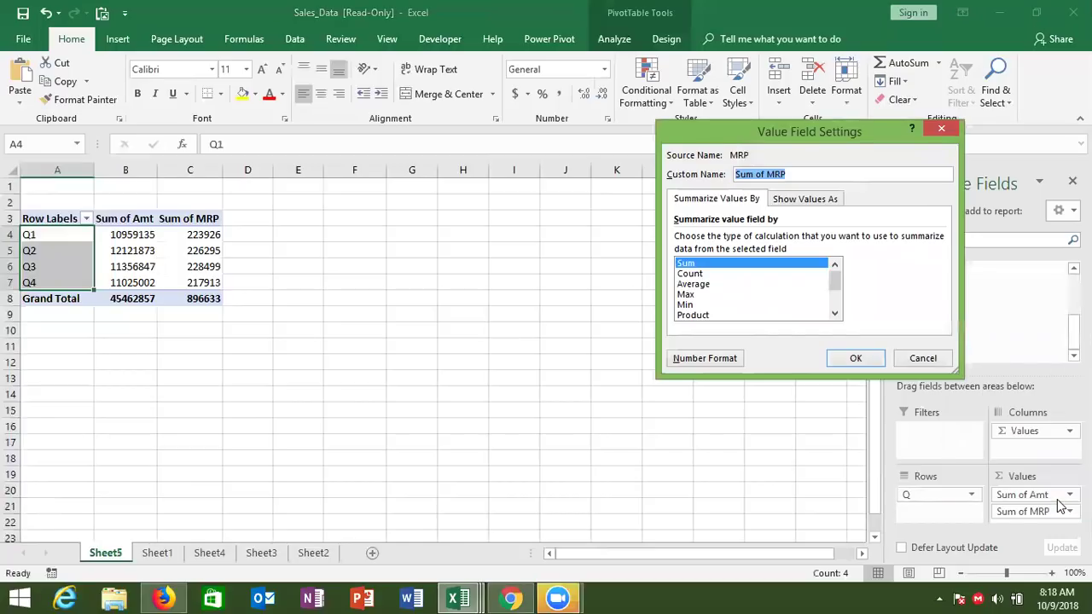
click(689, 285)
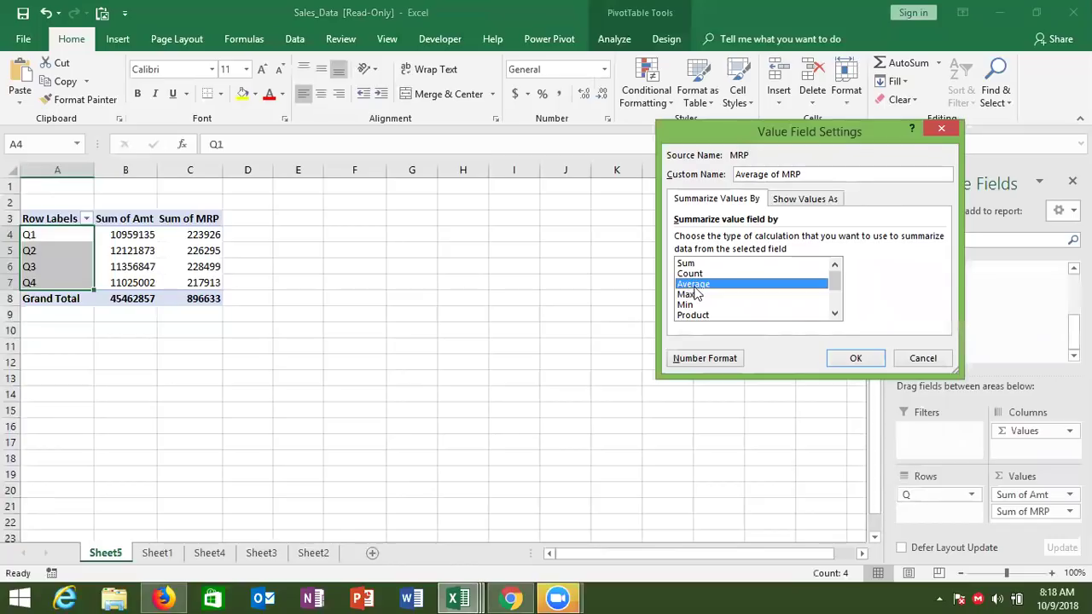
click(849, 360)
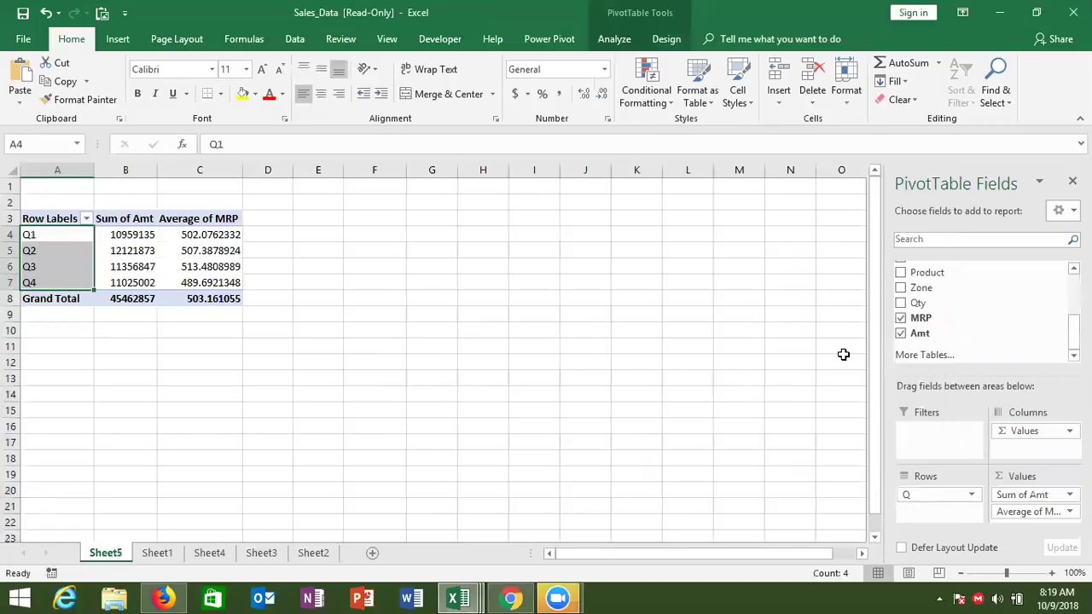
Step: Rename the pivot's Row Labels header in A3 to Q
click(50, 214)
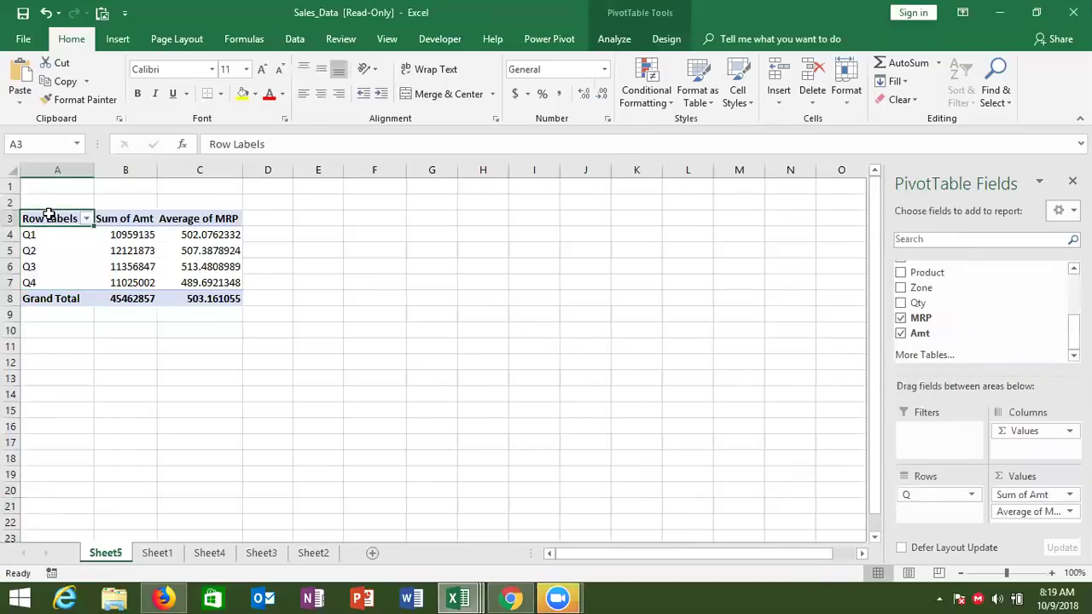
text(Q)
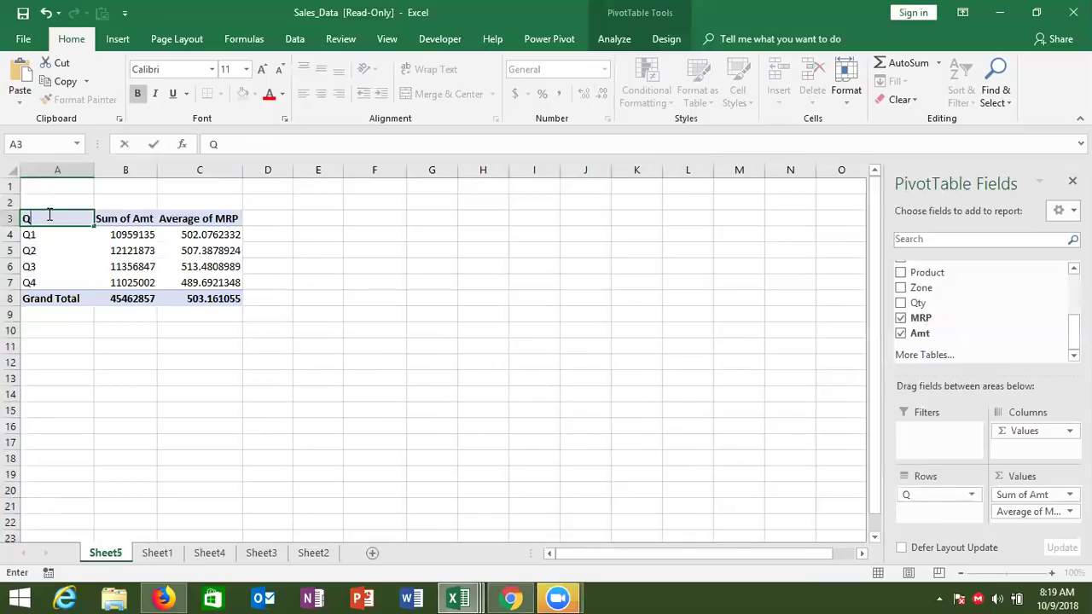
key(Return)
click(124, 203)
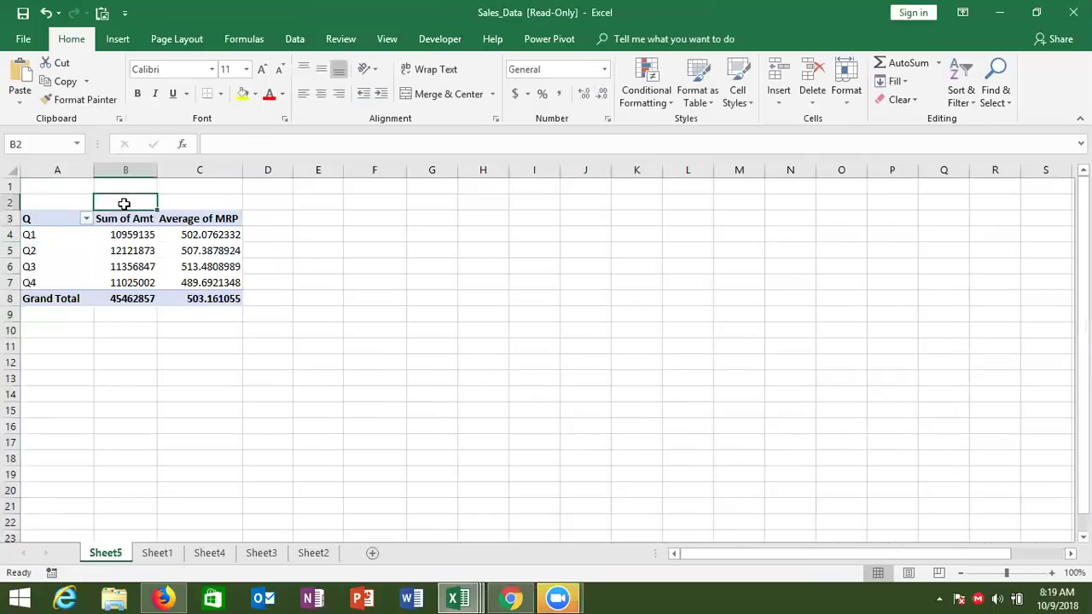
Step: Show the Average of MRP values in C4:C7 as whole numbers: 502, 507, 513, 490
click(127, 208)
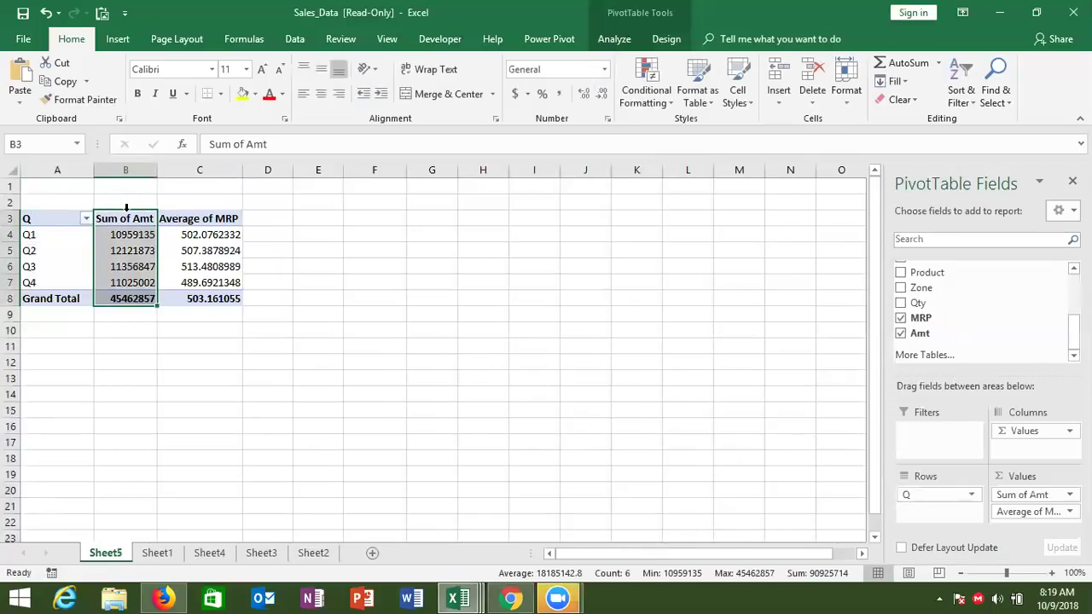
click(168, 235)
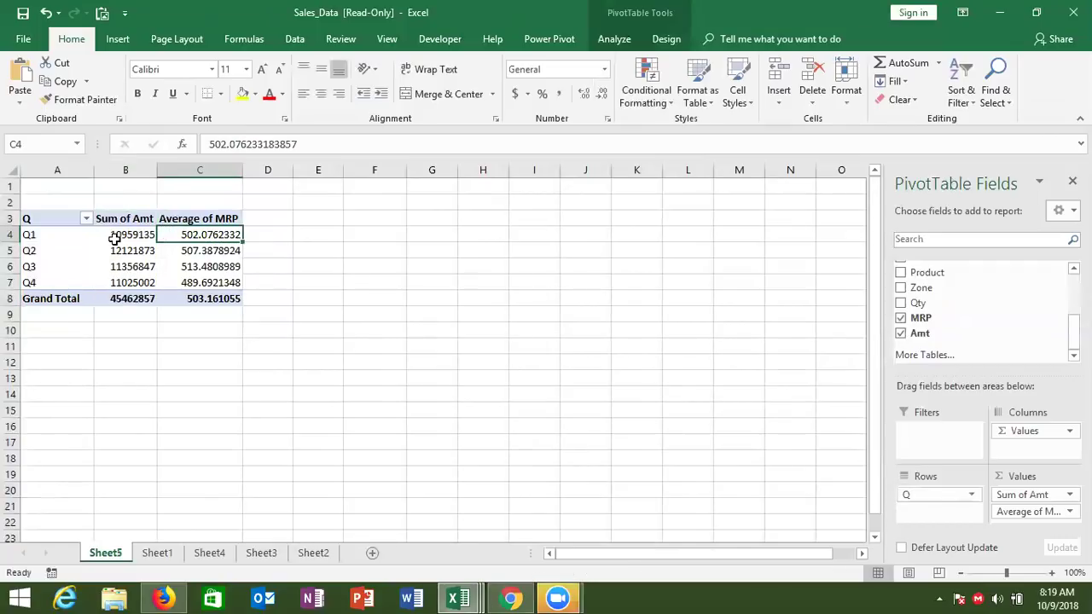
key(shift+Down)
key(shift+Down)
key(shift+Down)
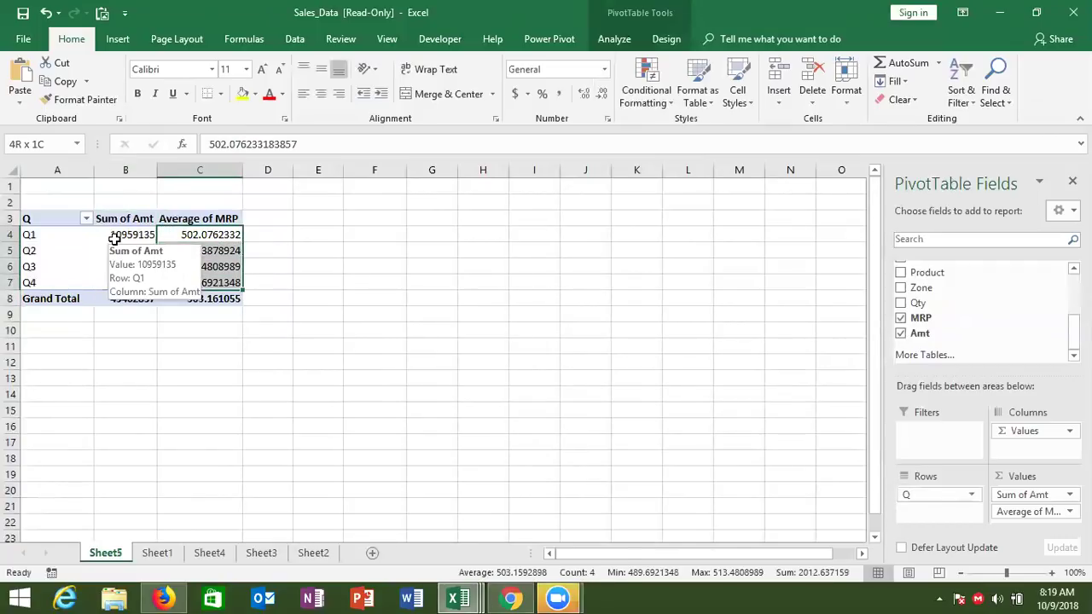
click(585, 96)
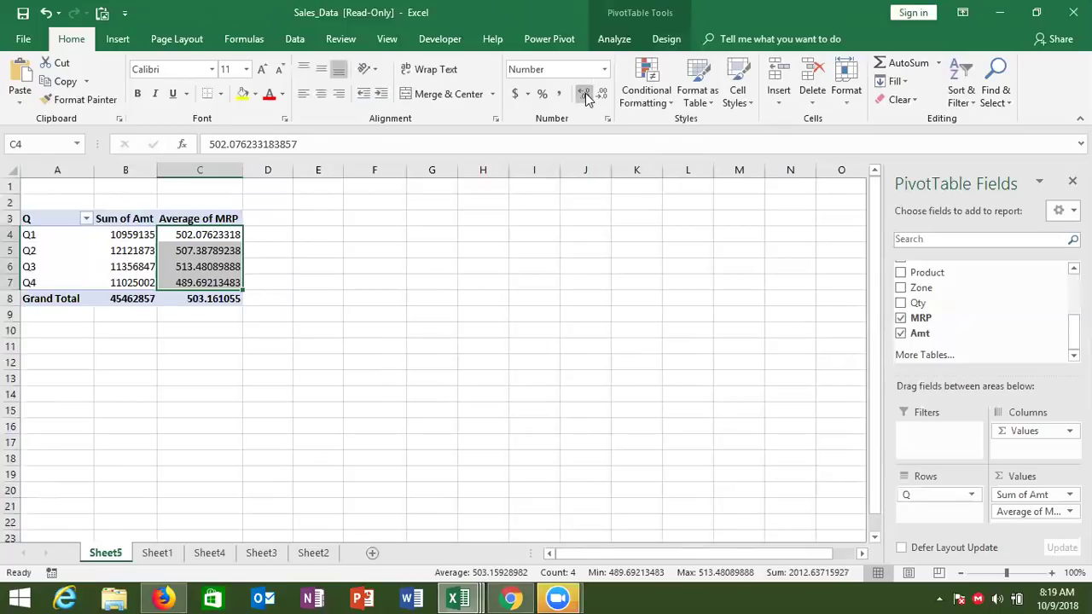
click(588, 95)
click(601, 98)
click(602, 97)
click(601, 97)
click(601, 97)
click(460, 280)
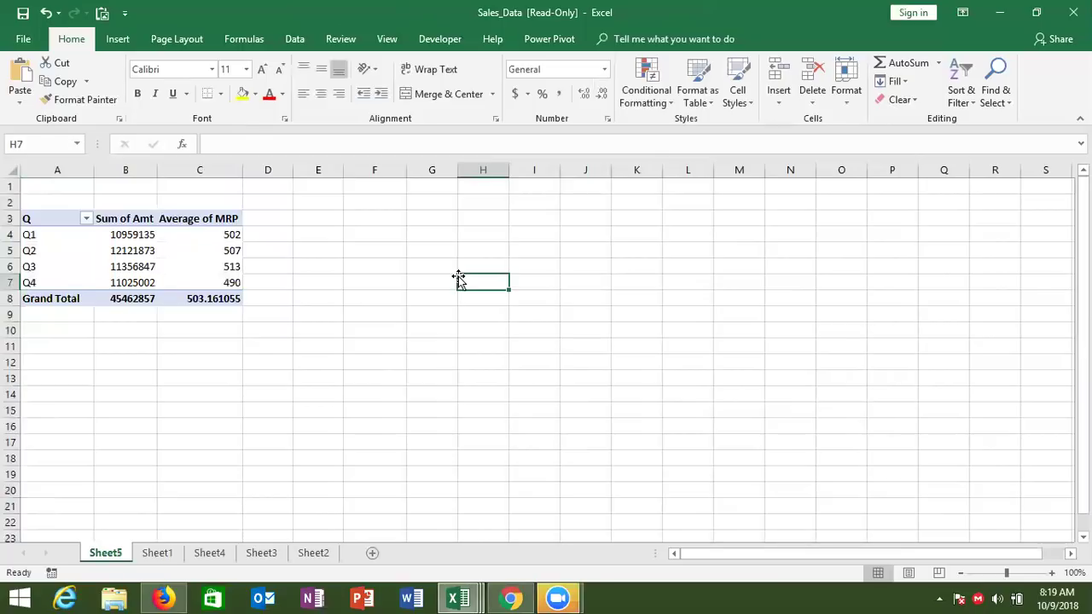
click(65, 236)
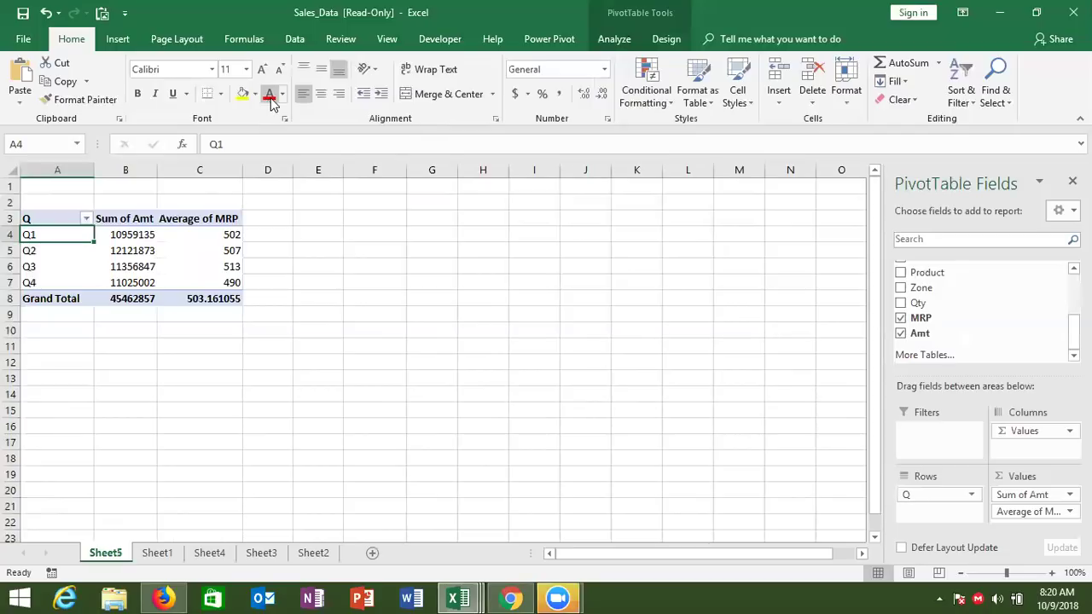
key(ctrl+2)
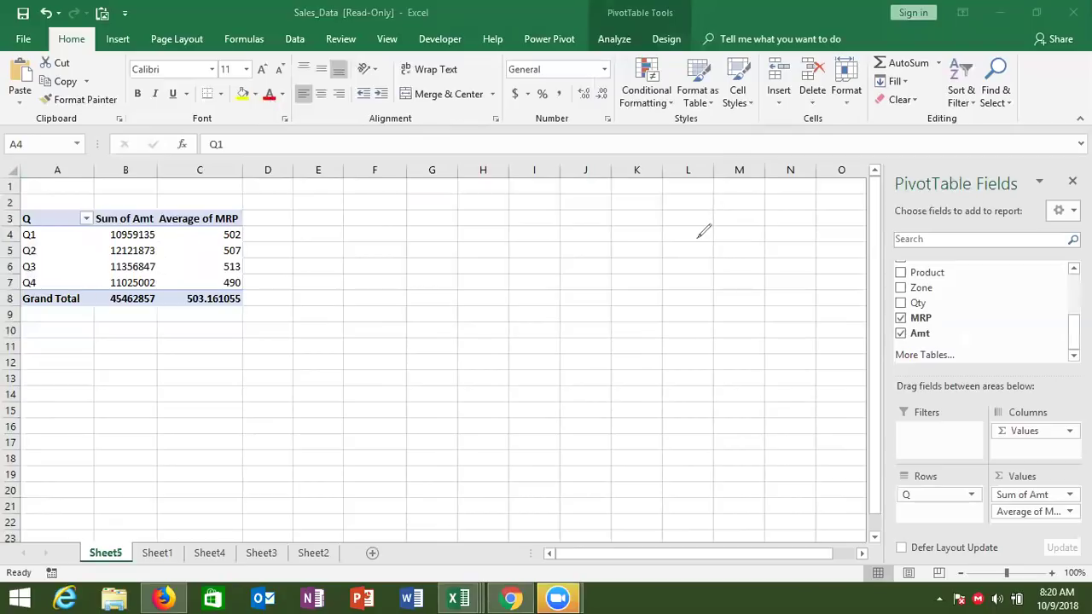
key(Escape)
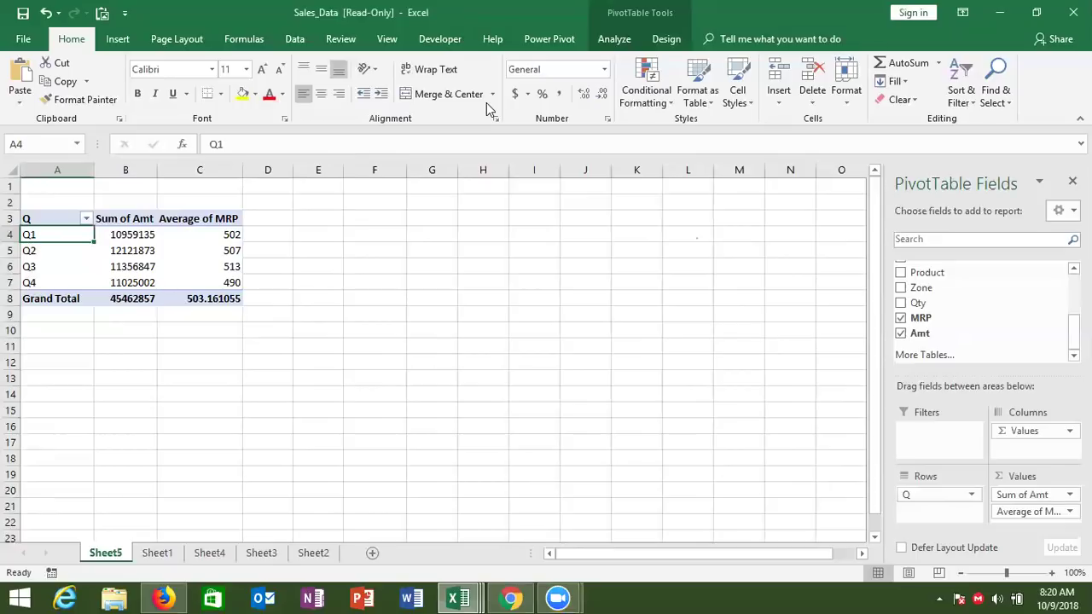
Step: Apply the Medium black-and-orange style from the PivotTable Styles gallery
click(660, 38)
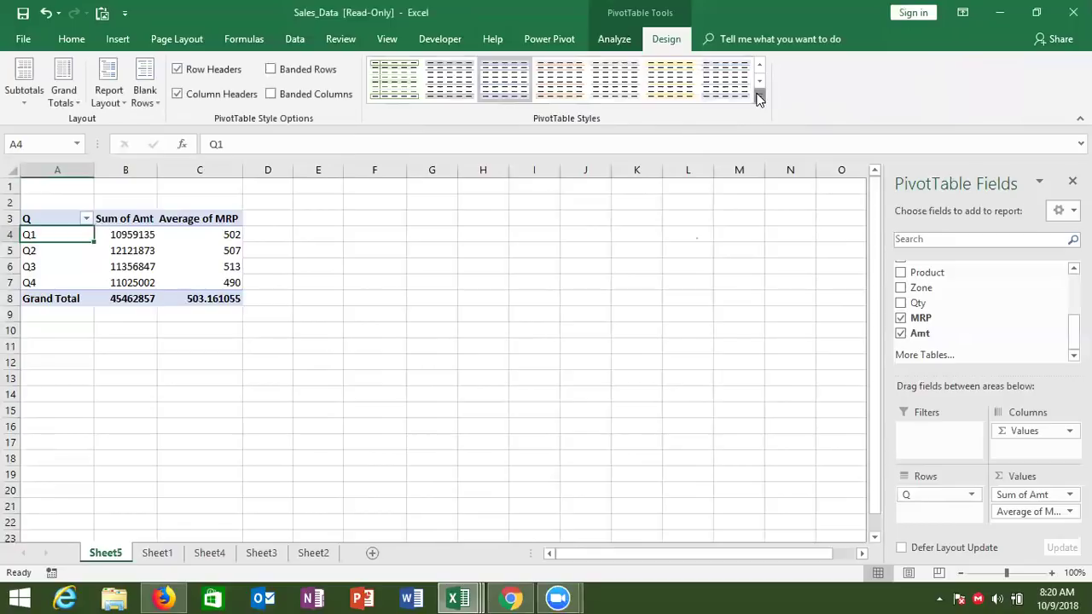
click(758, 99)
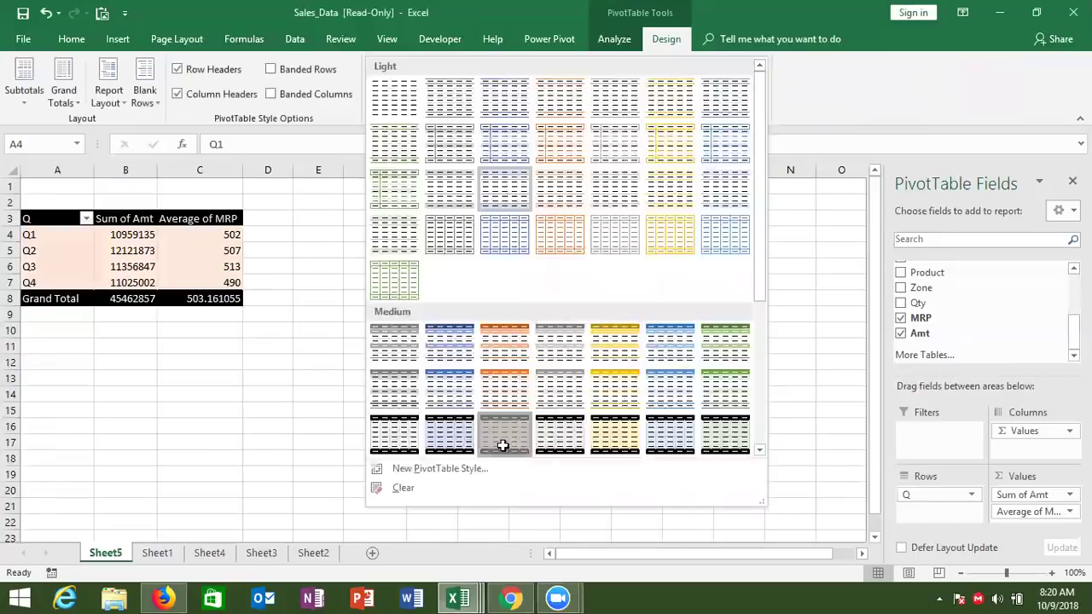
click(502, 445)
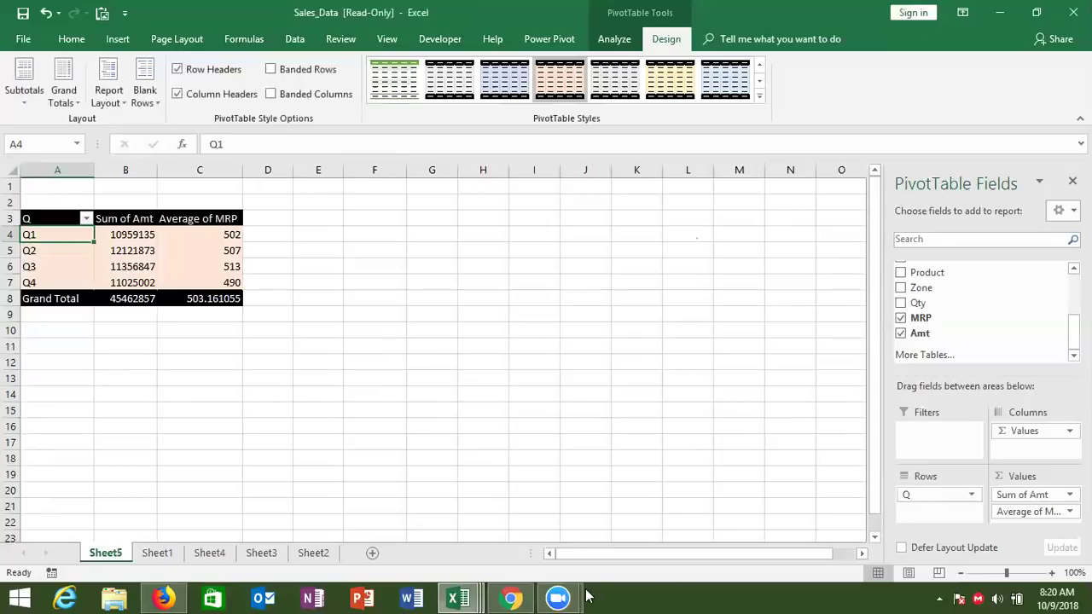
mouse_move(580, 595)
mouse_move(506, 543)
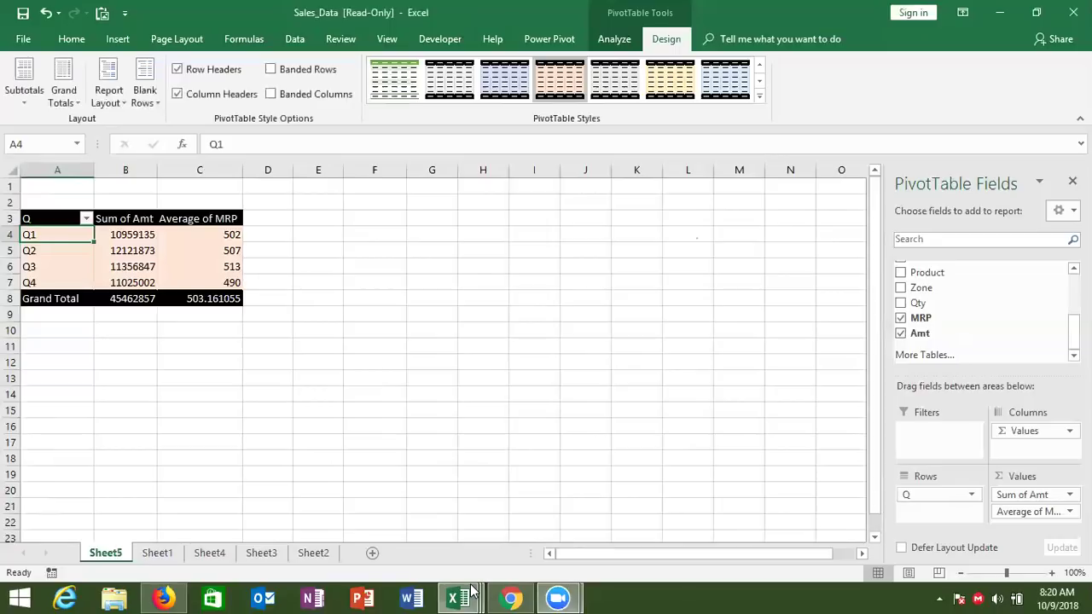
Step: Select A1 on Sheet1 and open Recommended PivotTables from the Insert tab
click(156, 553)
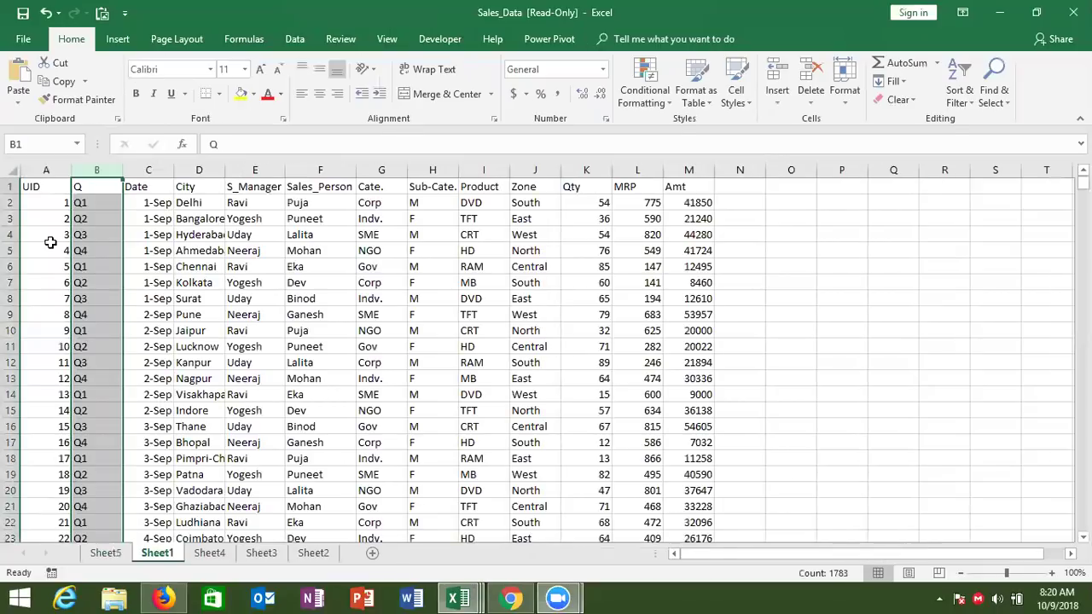
click(55, 186)
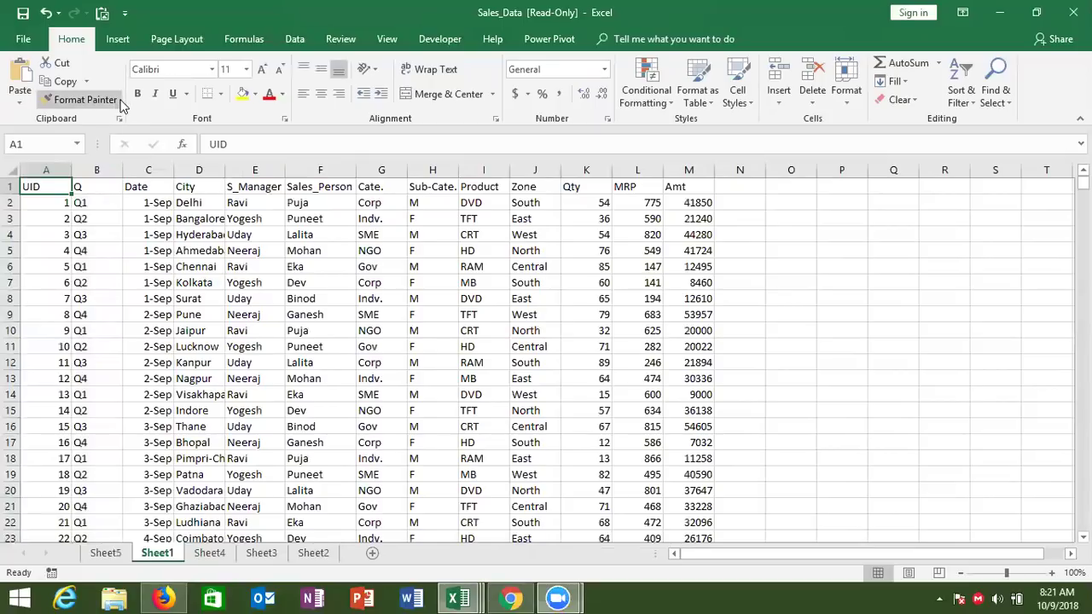
click(118, 43)
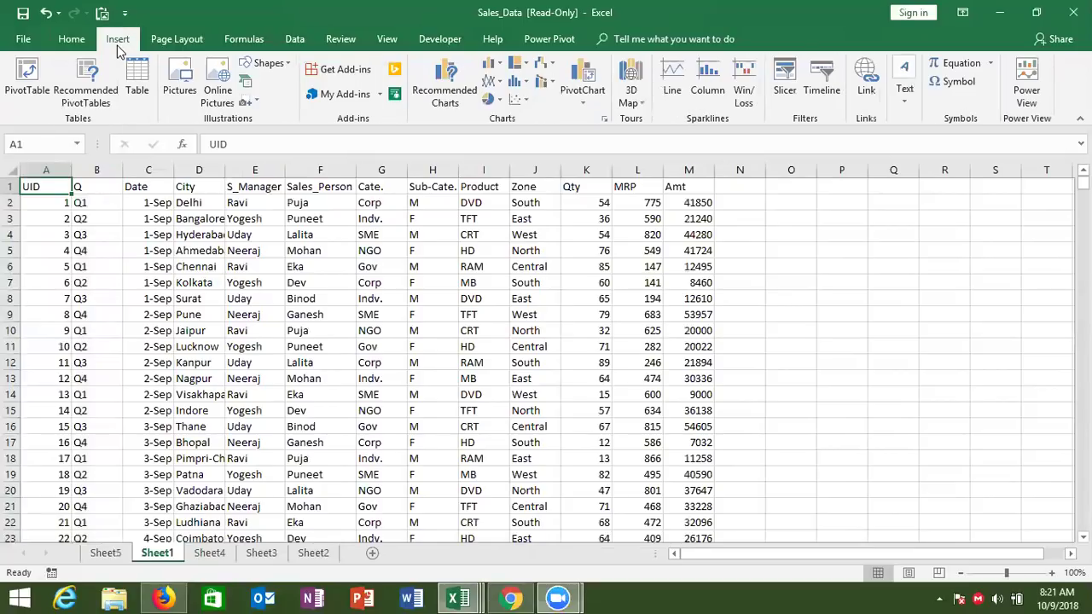
click(91, 100)
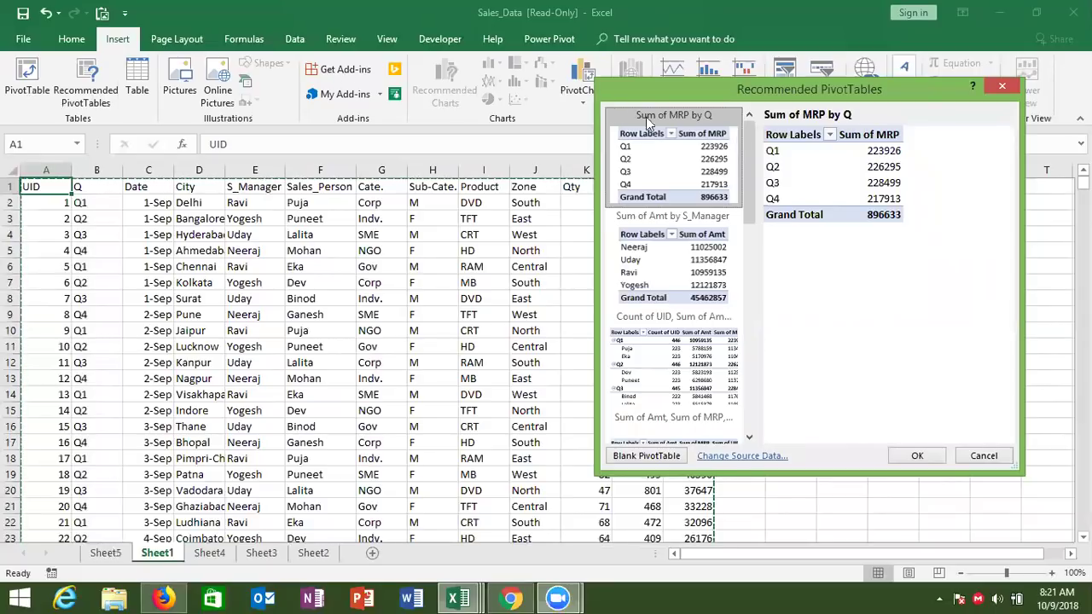
Step: Choose the 'Sum of MRP by Zone' recommendation and create it
drag(746, 152, 759, 385)
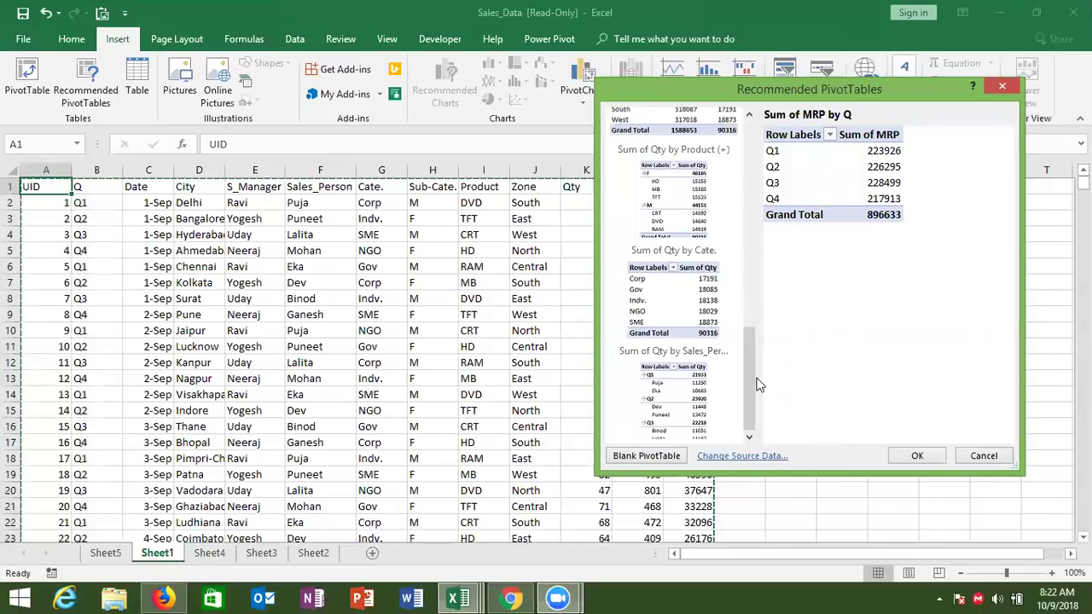
drag(749, 376, 752, 290)
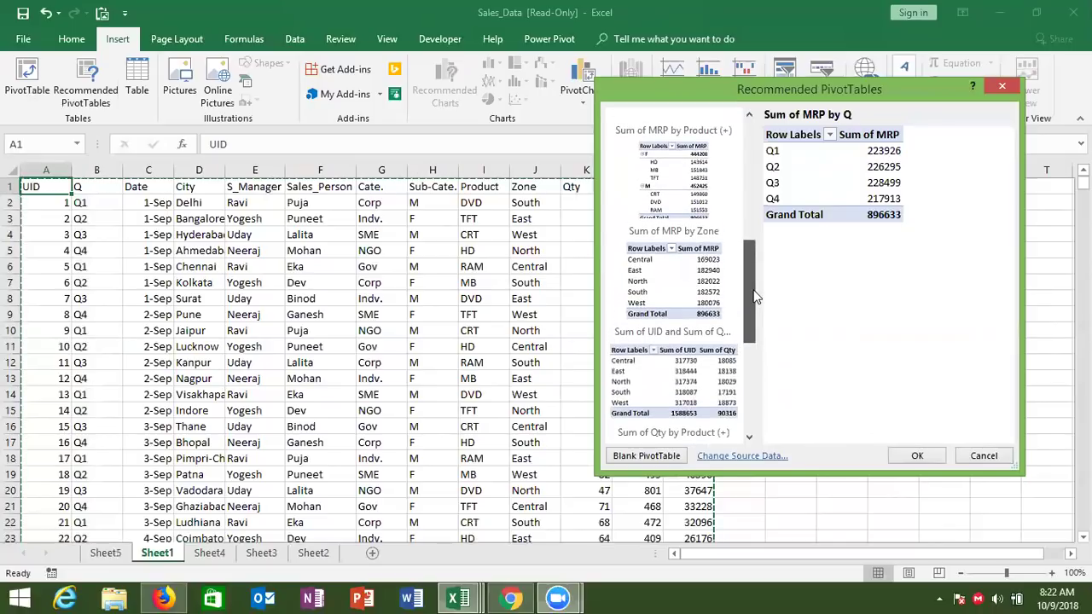
click(708, 282)
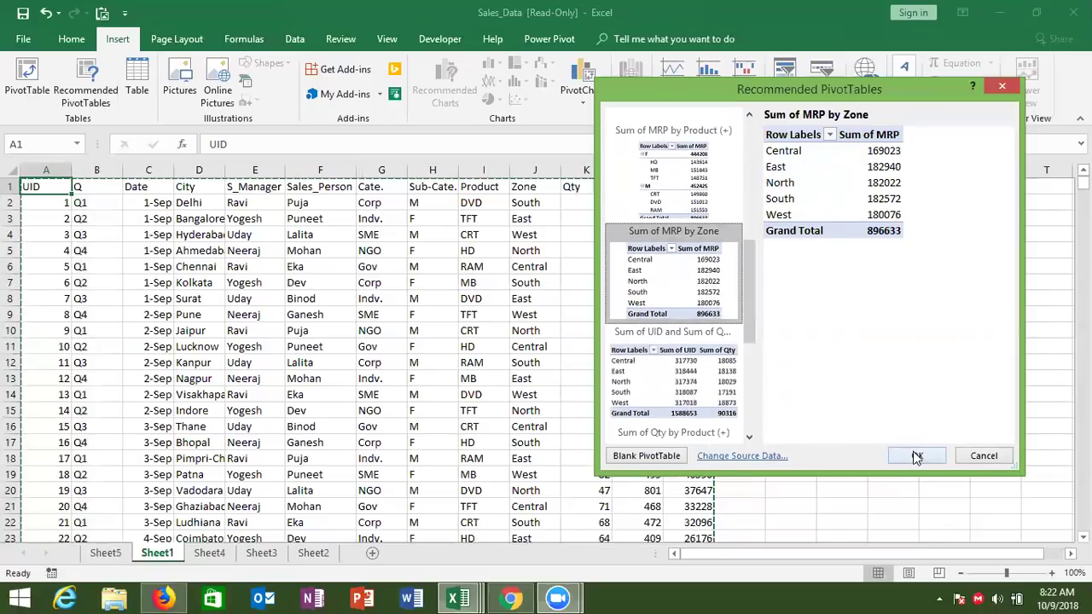
click(911, 450)
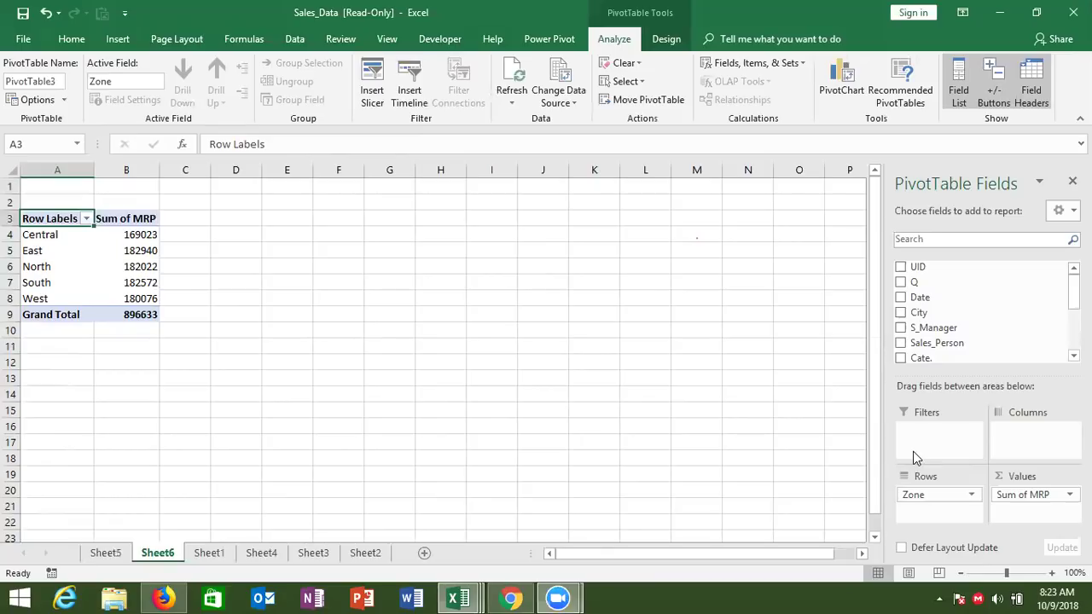
key(Down)
key(Down)
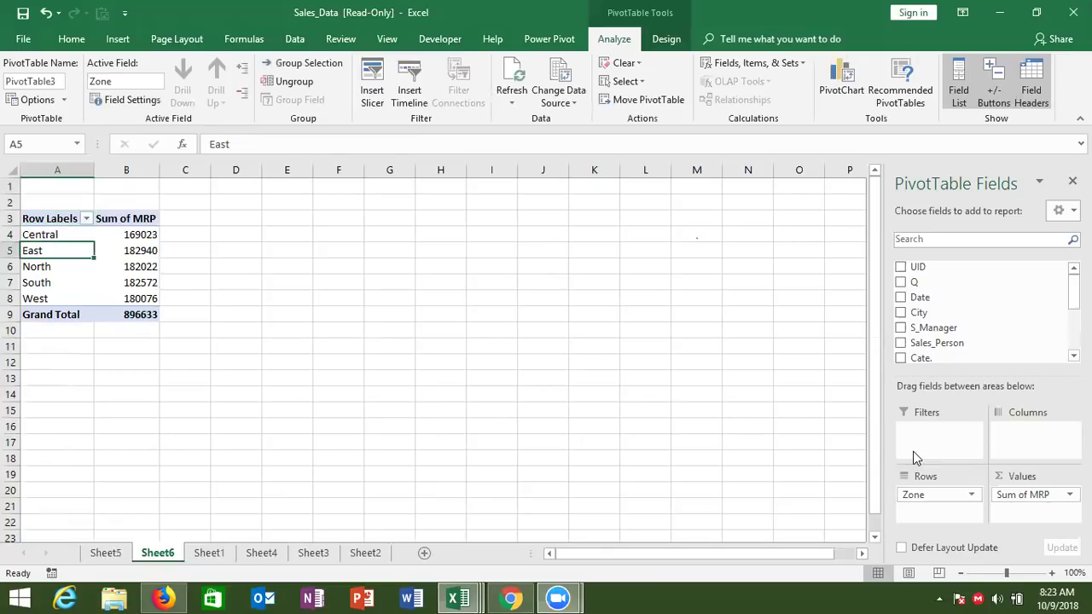
key(Right)
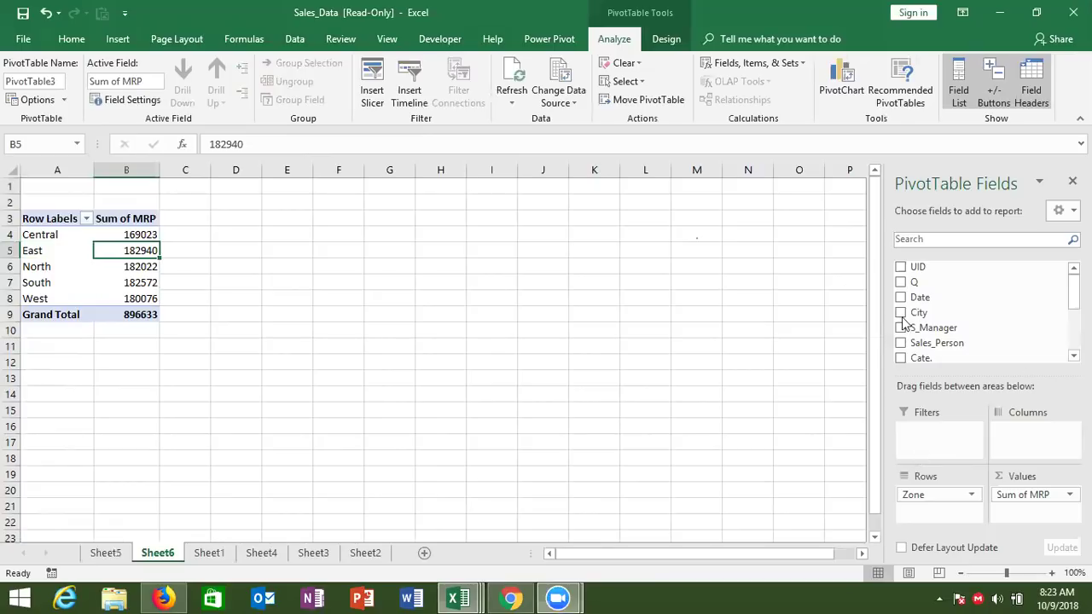
click(1072, 355)
click(1073, 356)
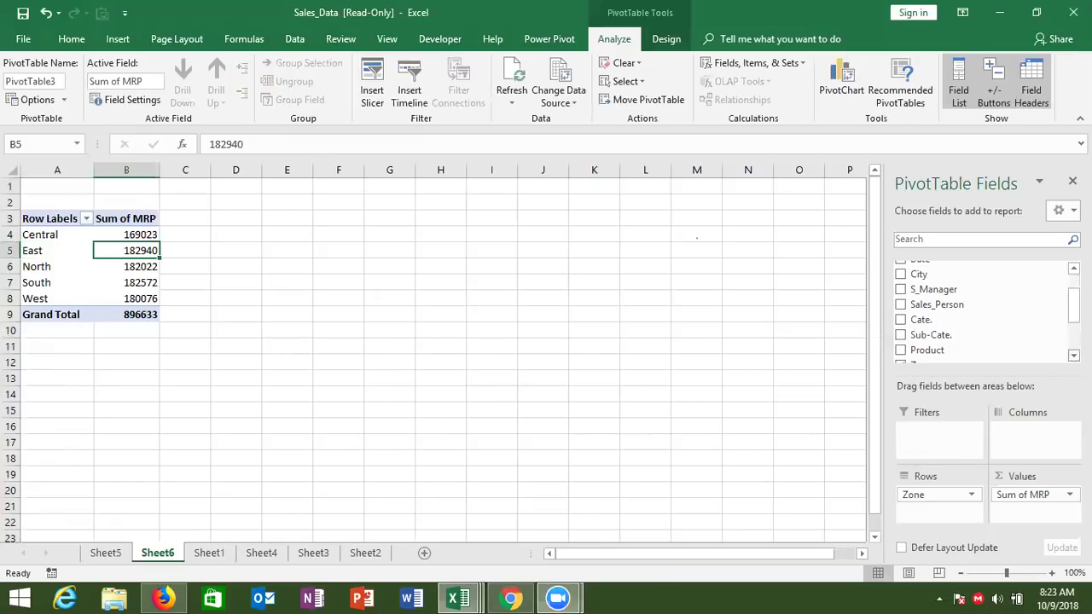
Step: Add Product to Columns, splitting zones into CRT, DVD, HD, MB, RAM and TFT
drag(944, 350, 1015, 431)
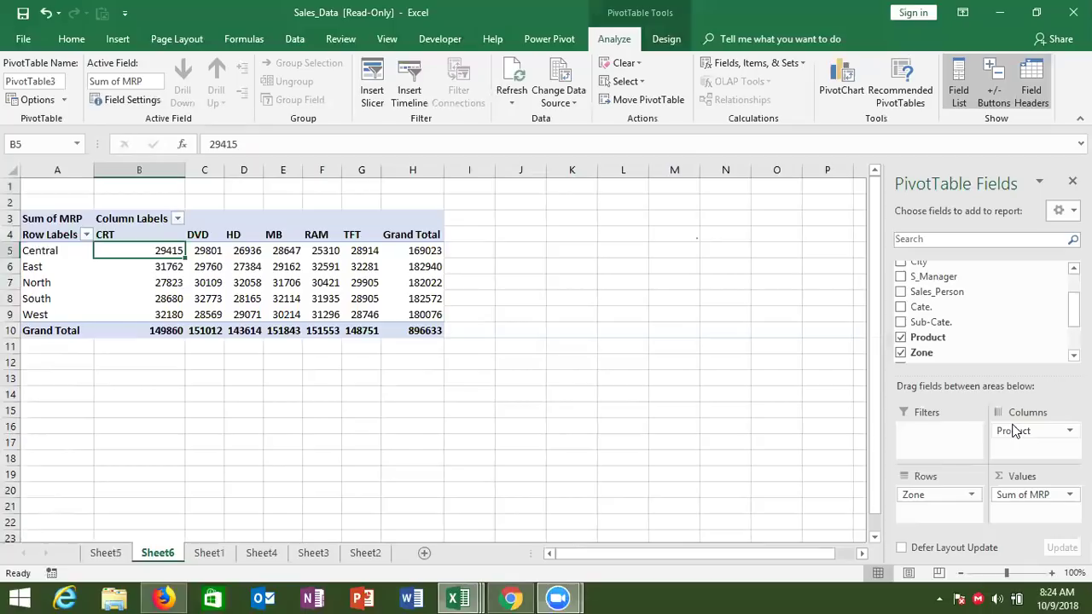
key(Right)
key(Right)
key(Right)
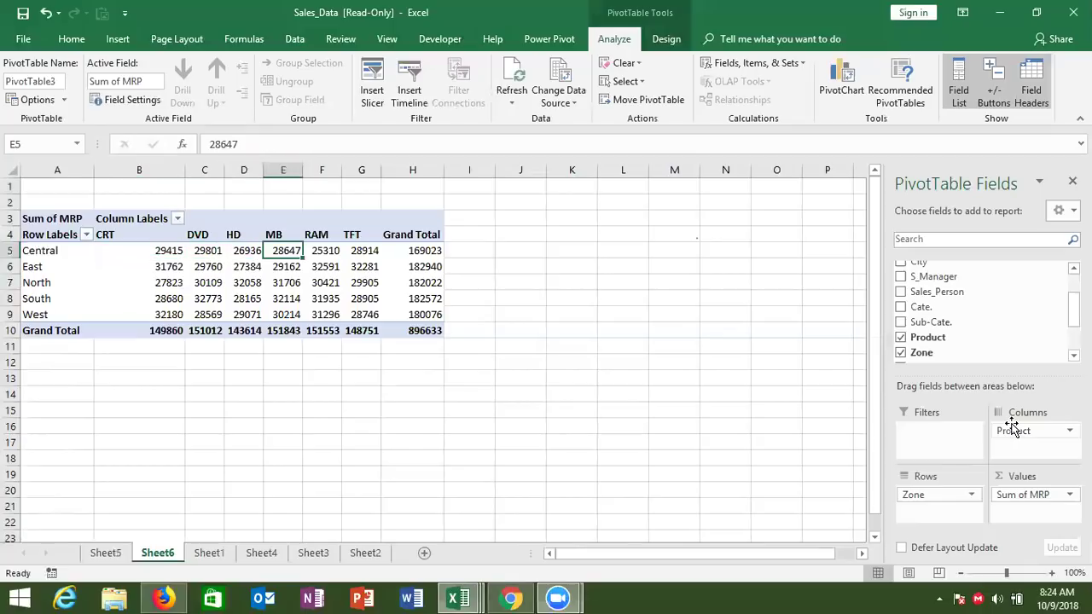
key(Right)
key(Right)
key(Right)
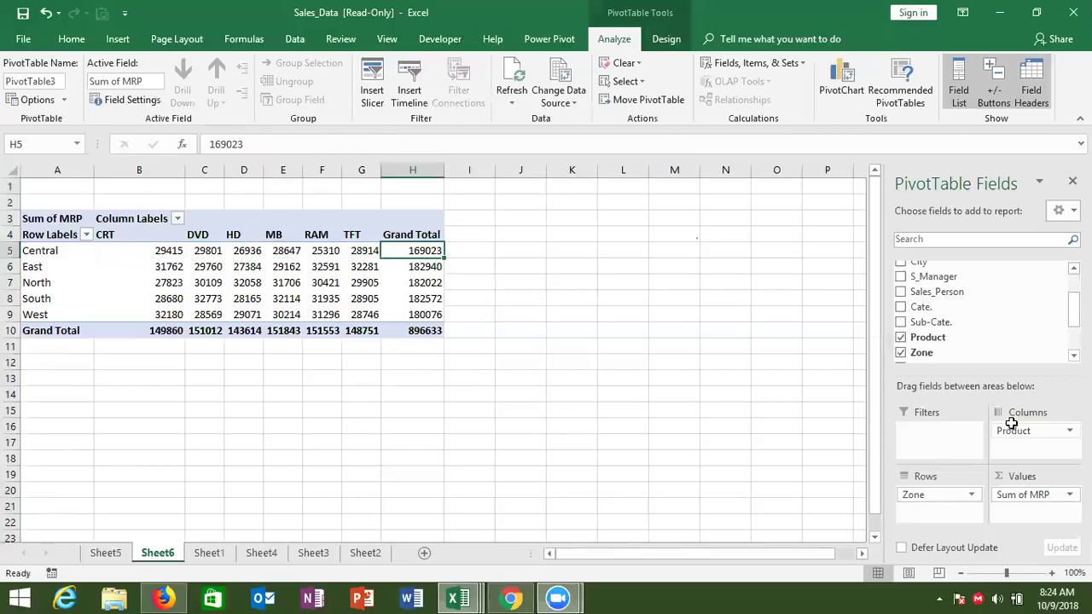
key(Right)
key(Right)
key(Right)
key(Right)
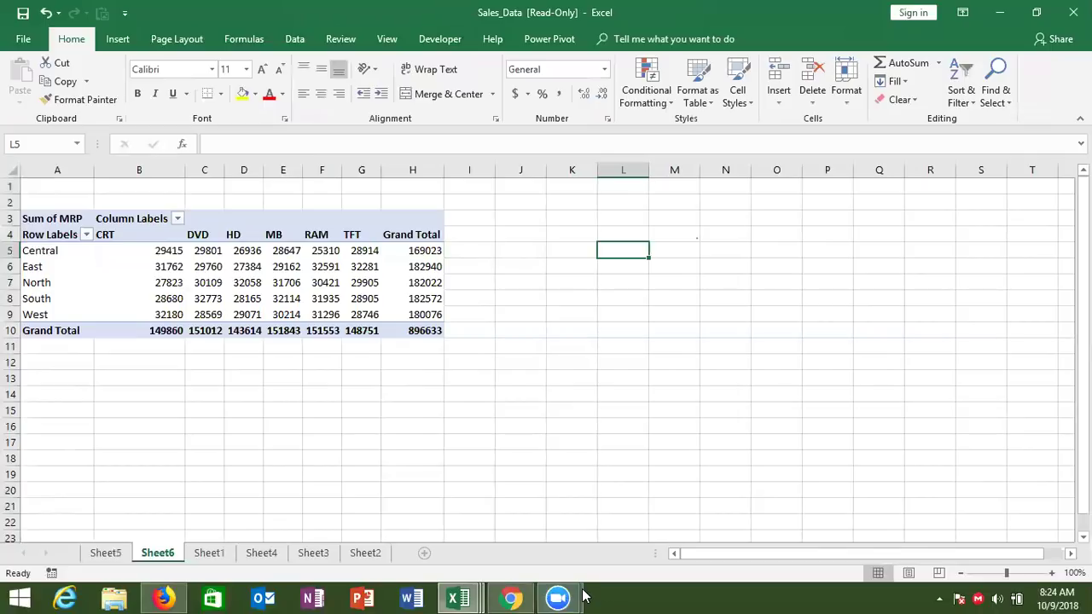
click(583, 597)
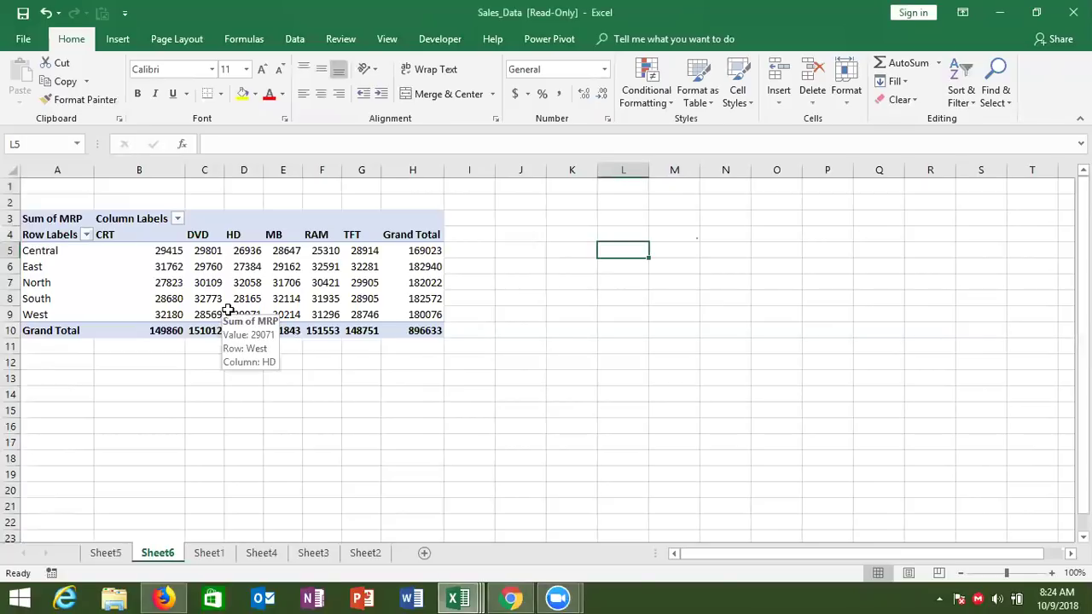
Step: Nest Product under Zone in the pivot rows, then collapse and re-expand the Central group
click(202, 311)
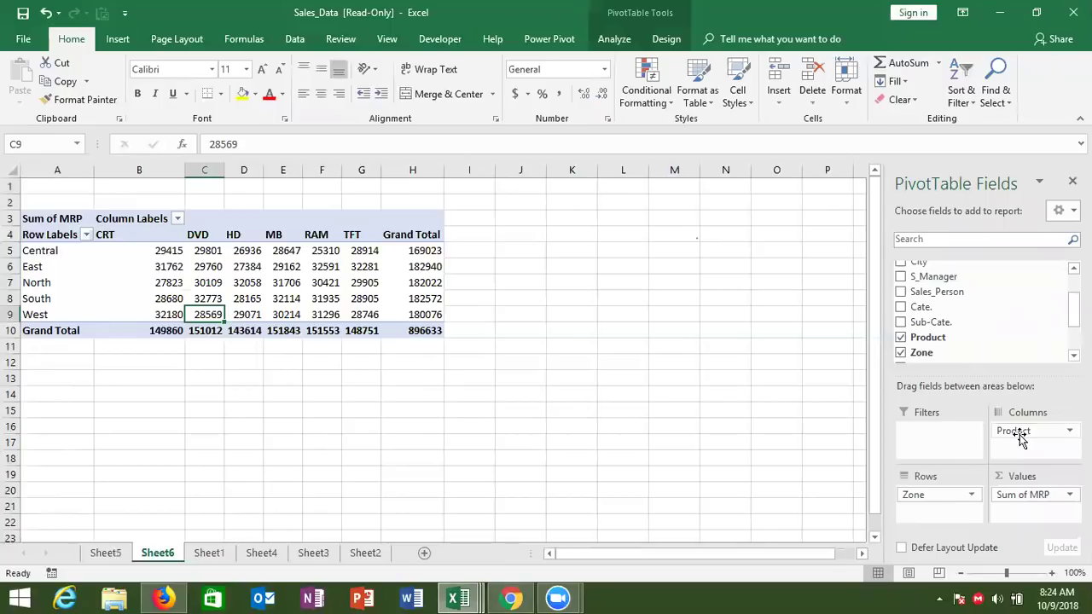
mouse_move(1019, 434)
mouse_down()
mouse_move(947, 530)
mouse_move(950, 521)
mouse_up()
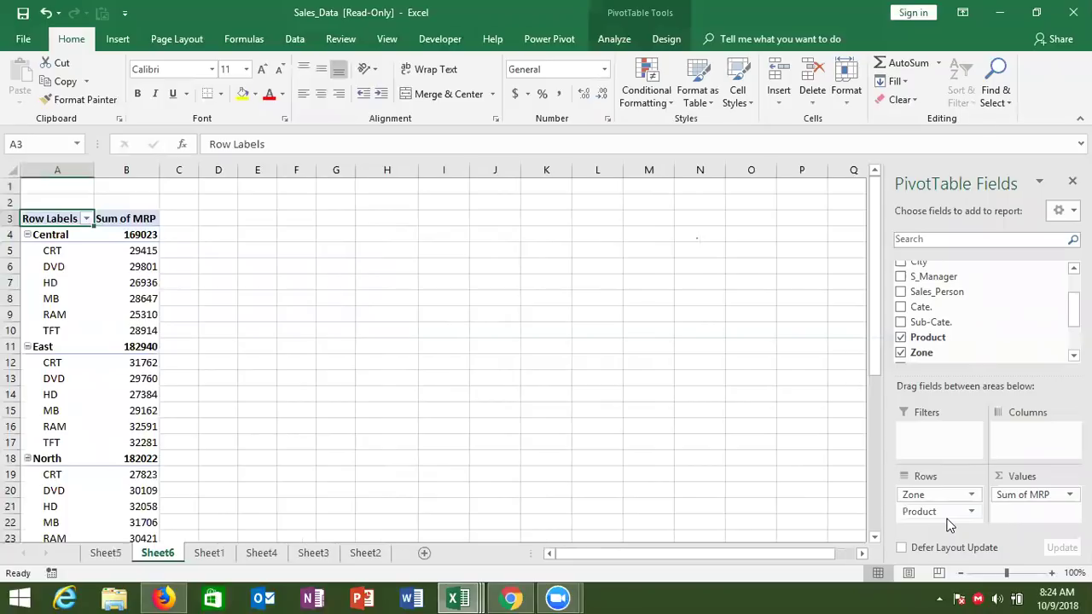
click(27, 234)
click(27, 235)
click(28, 234)
click(27, 235)
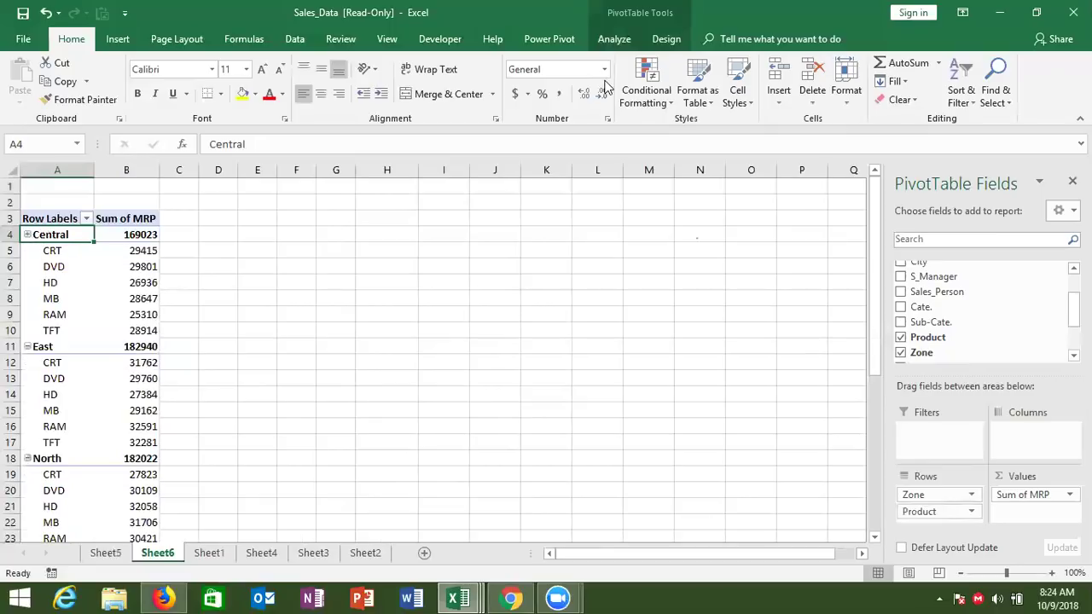
Step: Collapse all zones to totals, then expand each zone again to list CRT through TFT
click(627, 40)
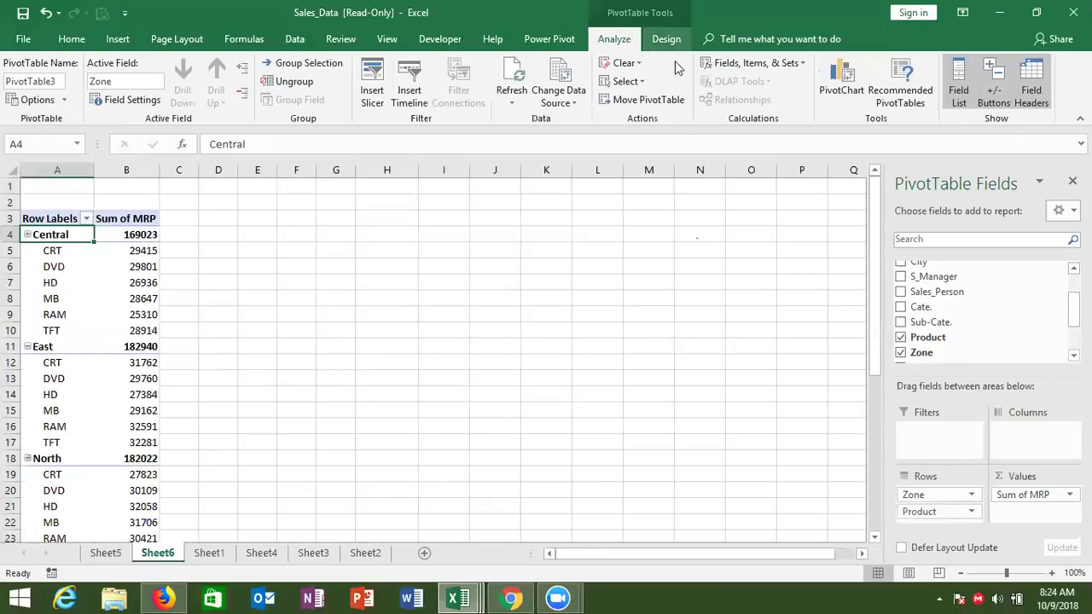
click(241, 92)
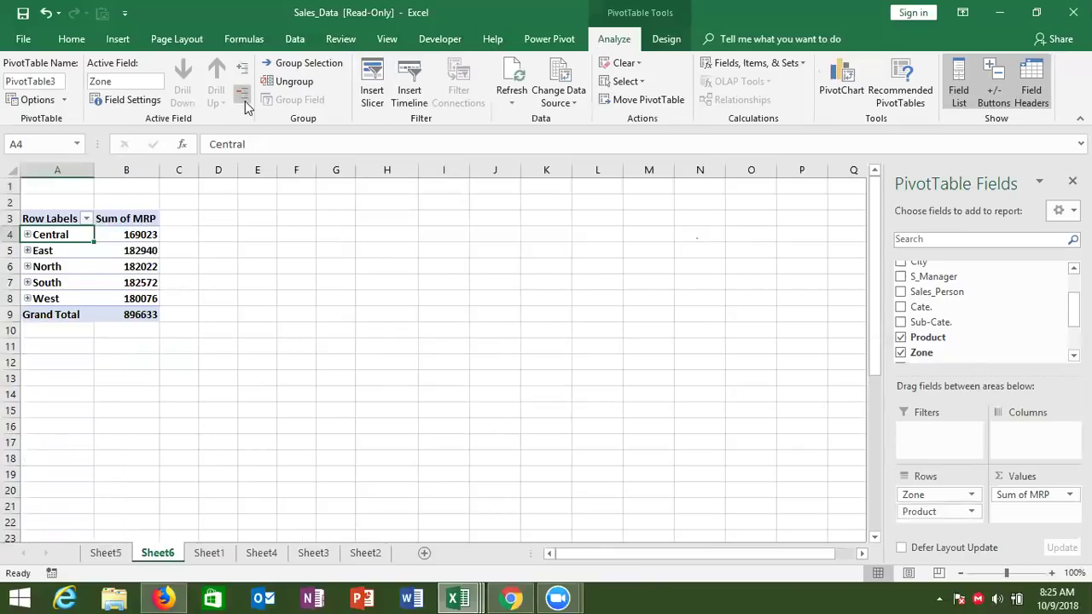
click(242, 75)
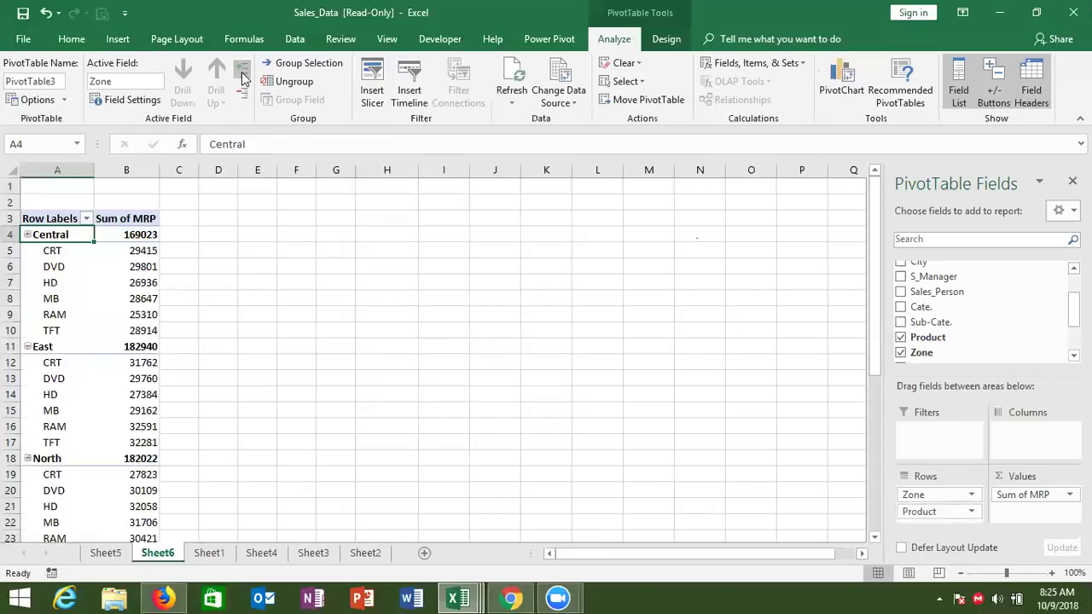
click(245, 91)
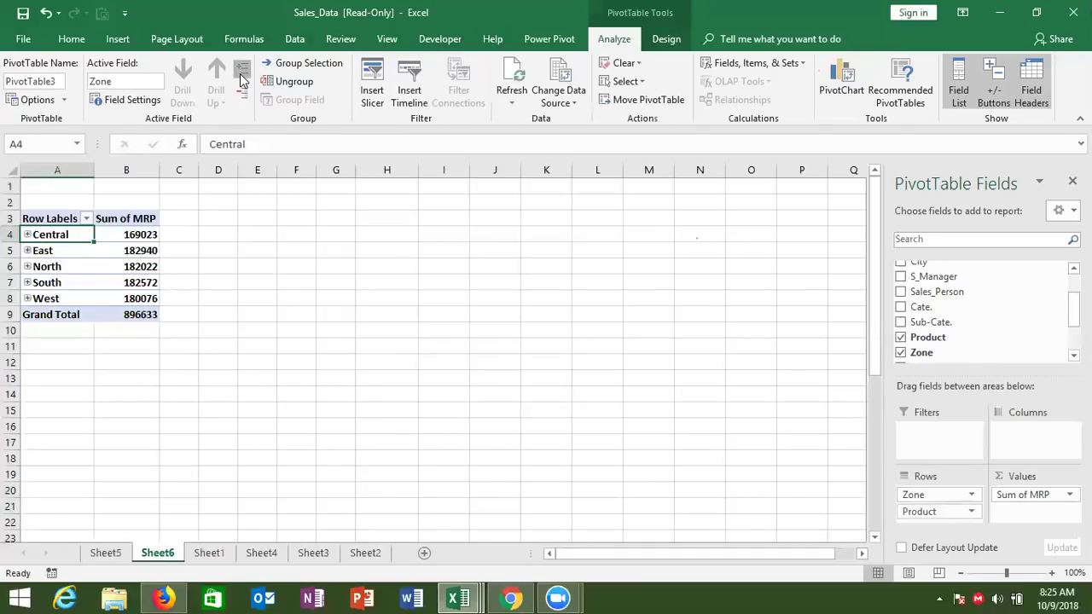
click(242, 70)
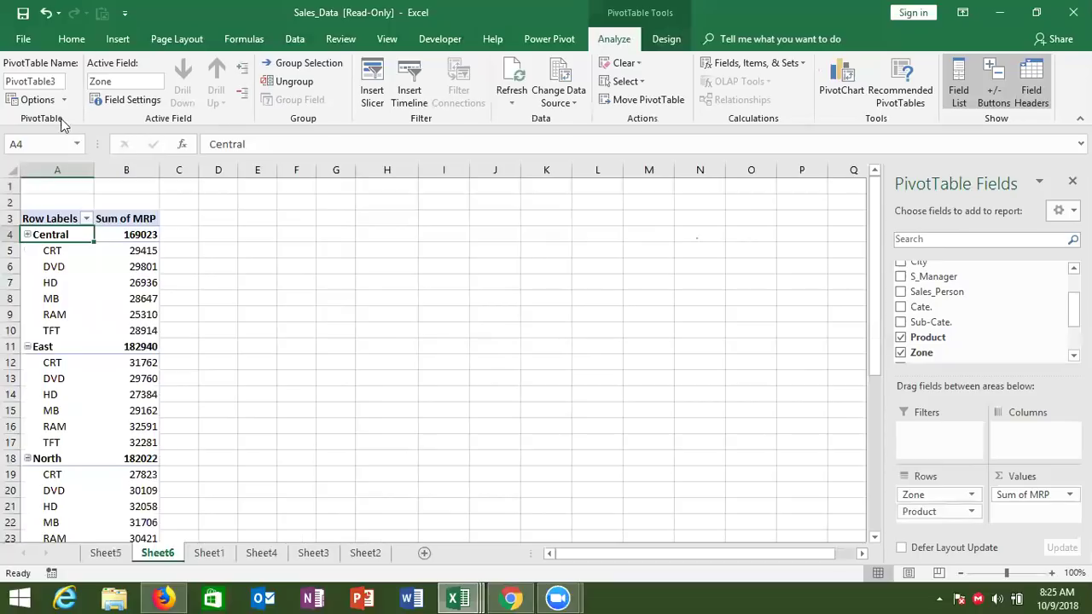
click(61, 162)
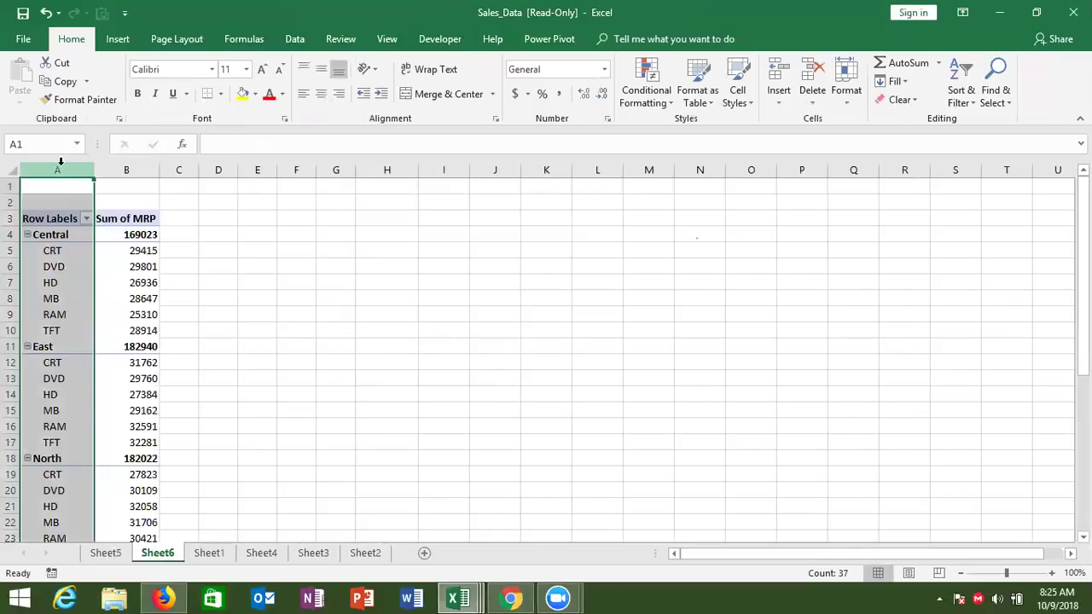
key(ctrl+c)
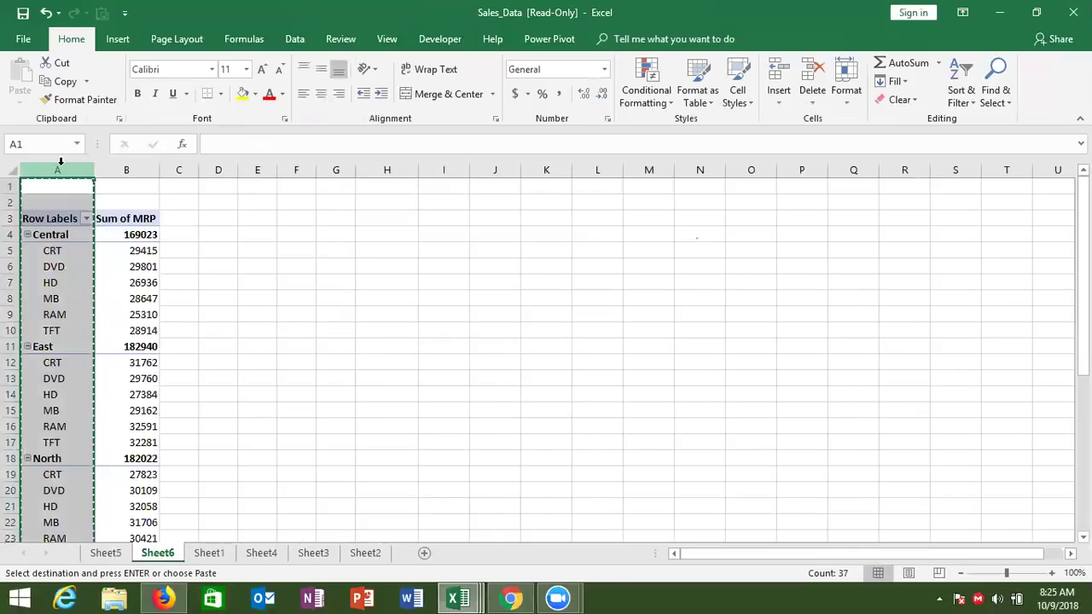
click(380, 171)
click(19, 104)
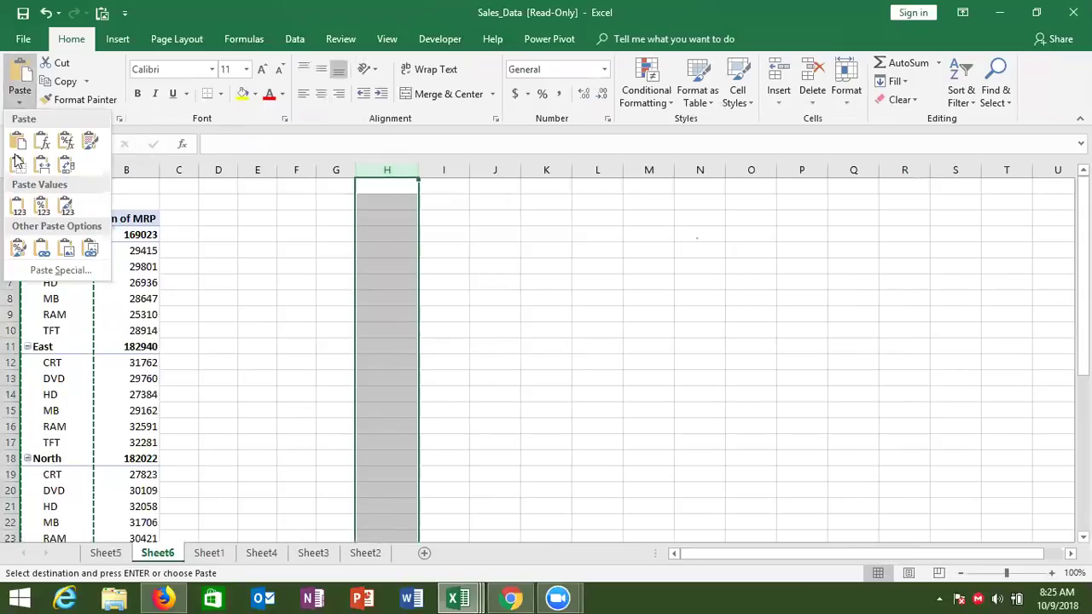
click(12, 204)
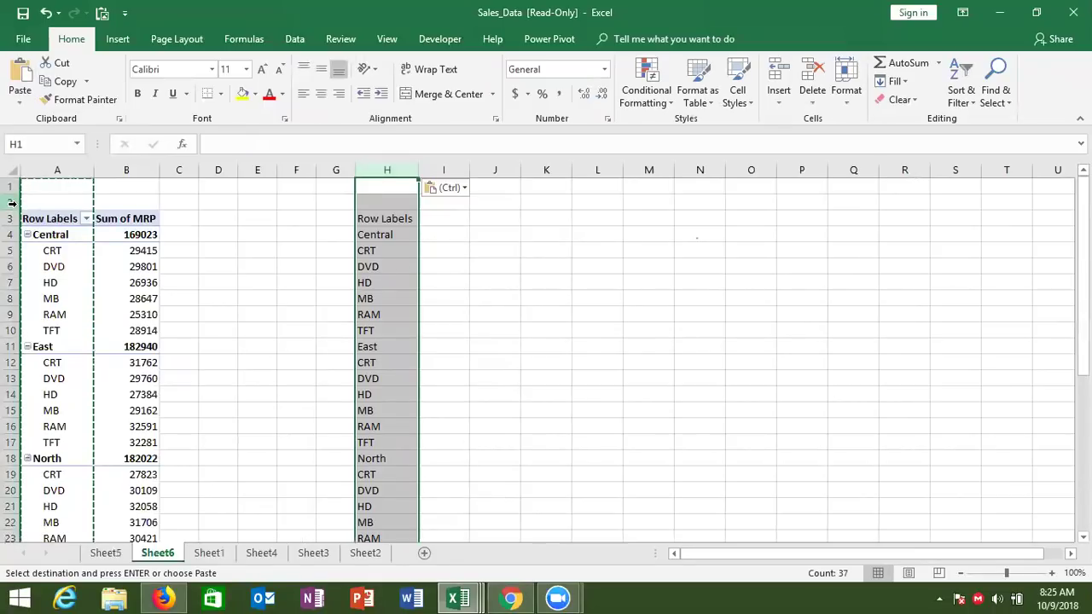
key(ctrl+z)
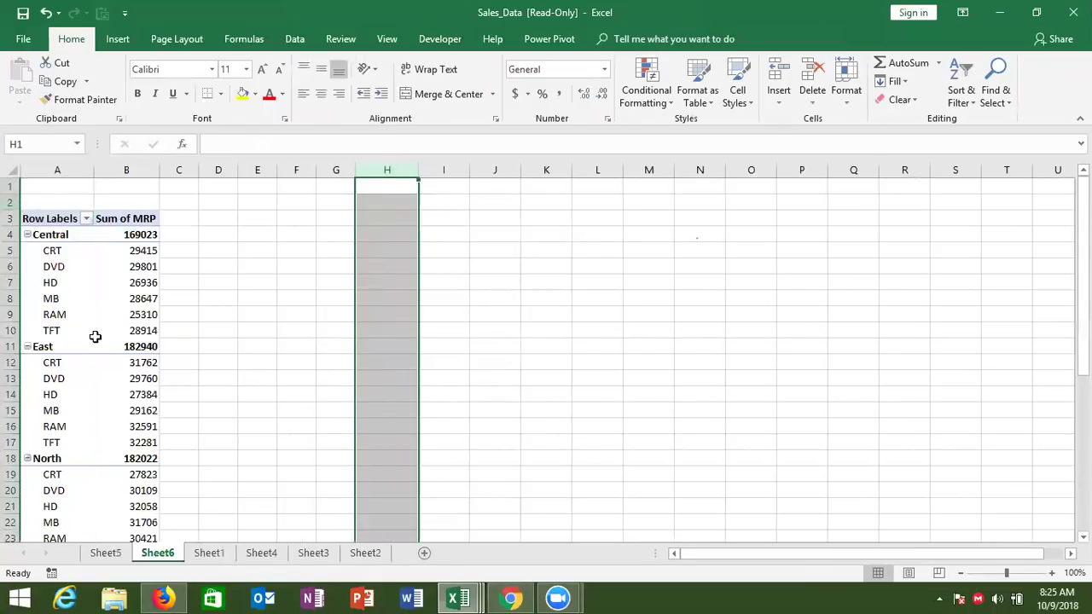
click(94, 334)
Step: Set the Sheet6 pivot's report layout to Tabular Form, giving Central Total 169023 subtotal rows
click(51, 228)
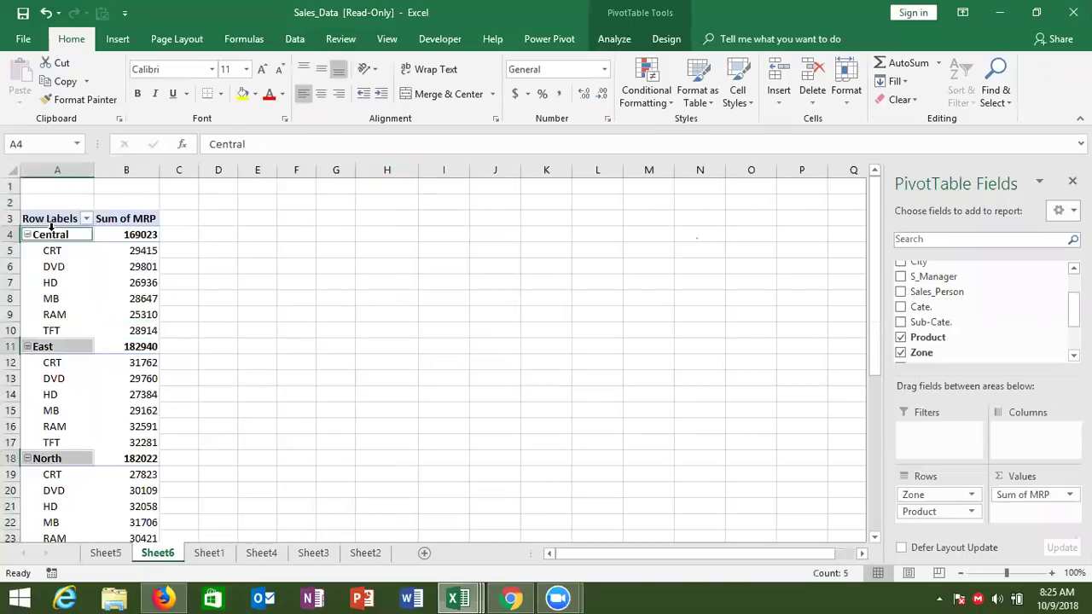
click(99, 235)
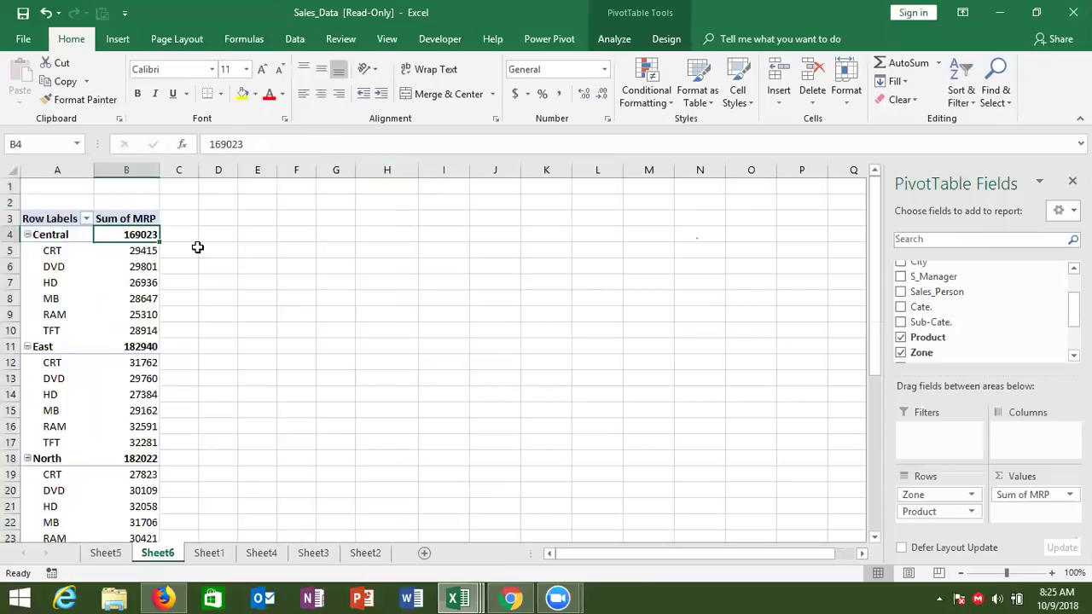
click(664, 39)
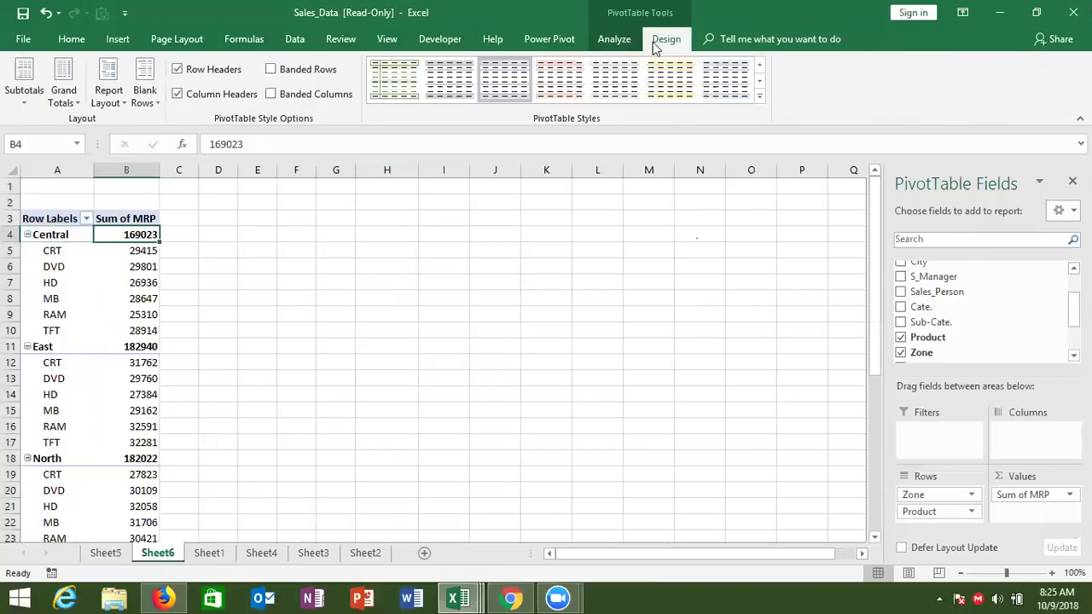
click(127, 104)
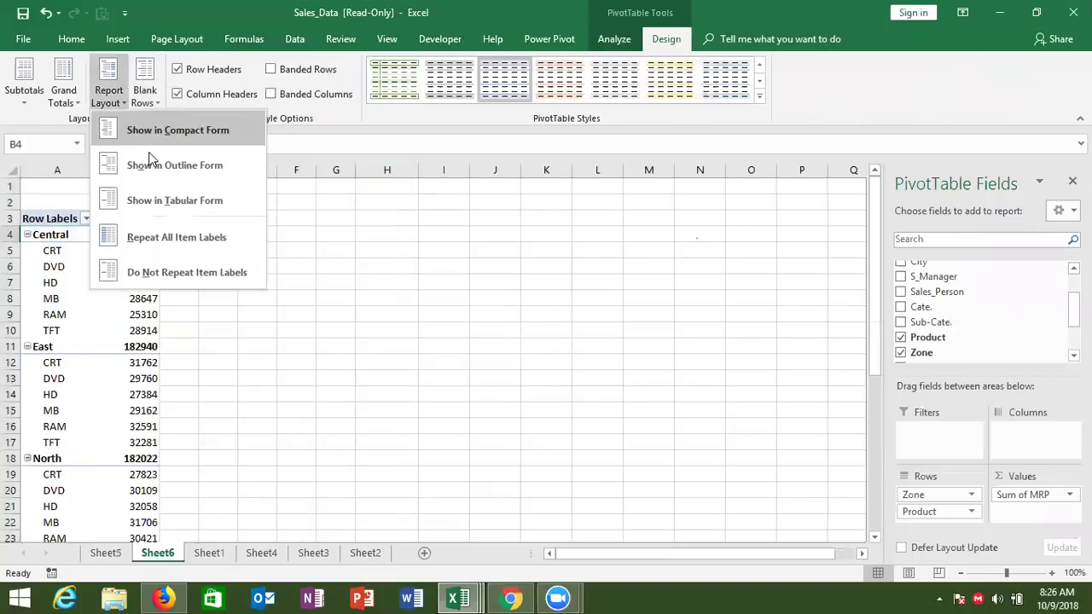
click(167, 200)
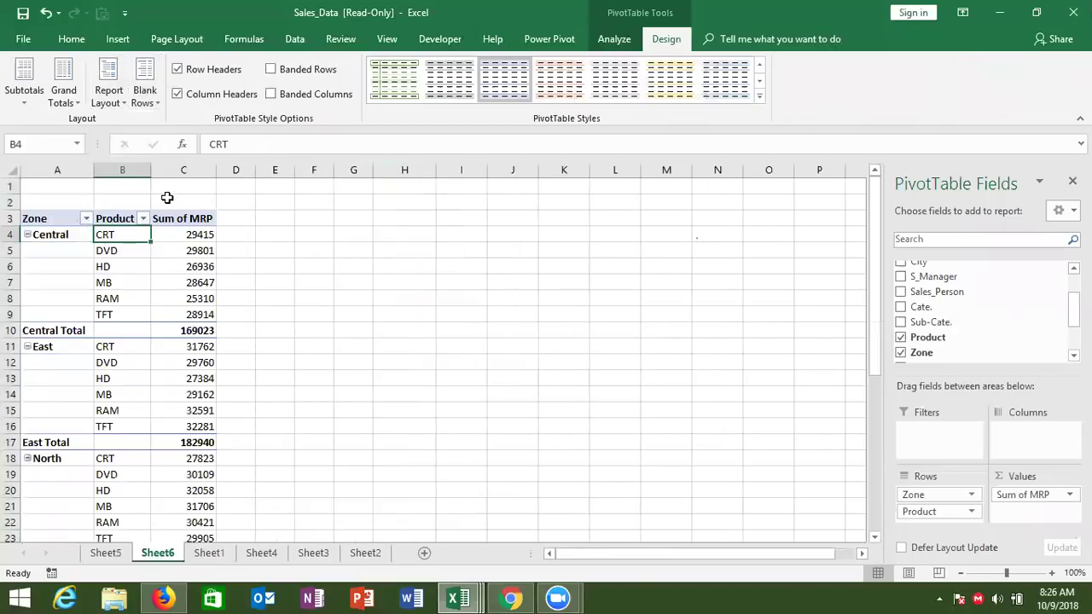
click(150, 266)
Step: Turn on Classic PivotTable layout in the Display settings of PivotTable Options
right_click(149, 267)
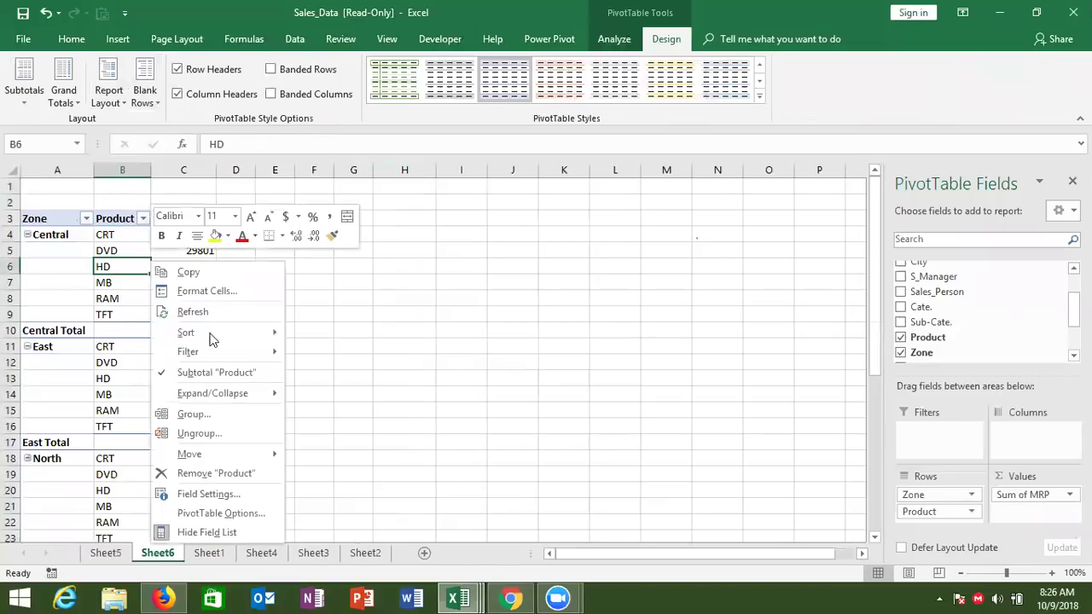
click(203, 513)
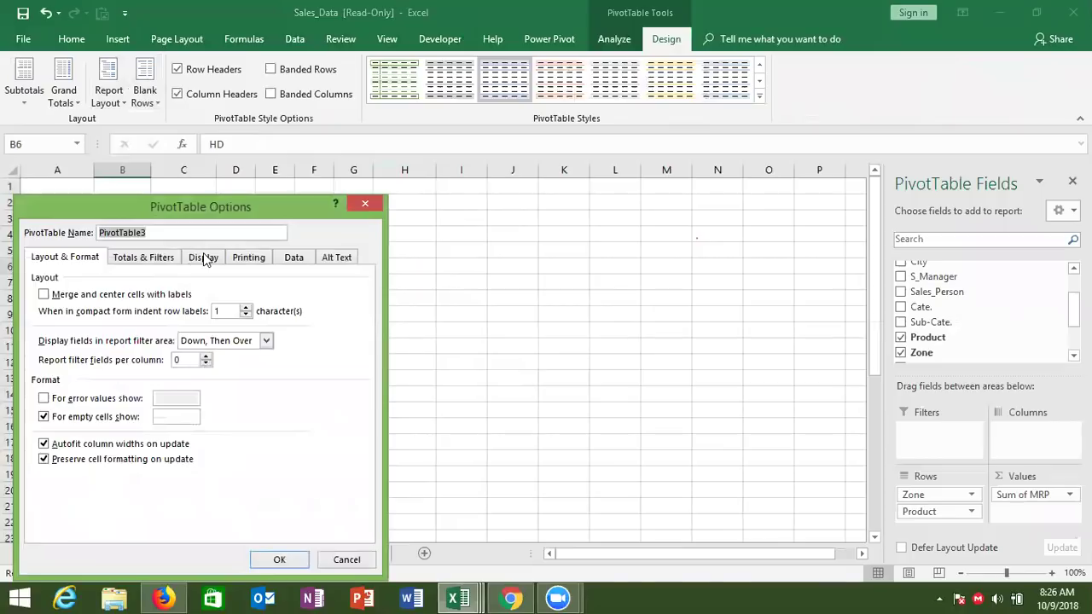
click(206, 258)
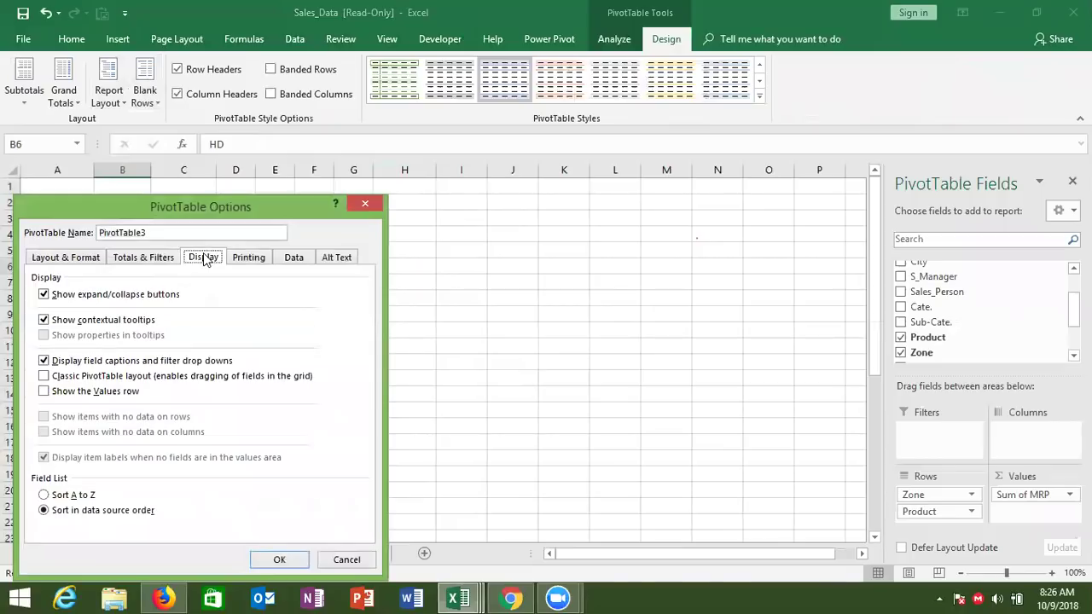
click(66, 377)
click(279, 558)
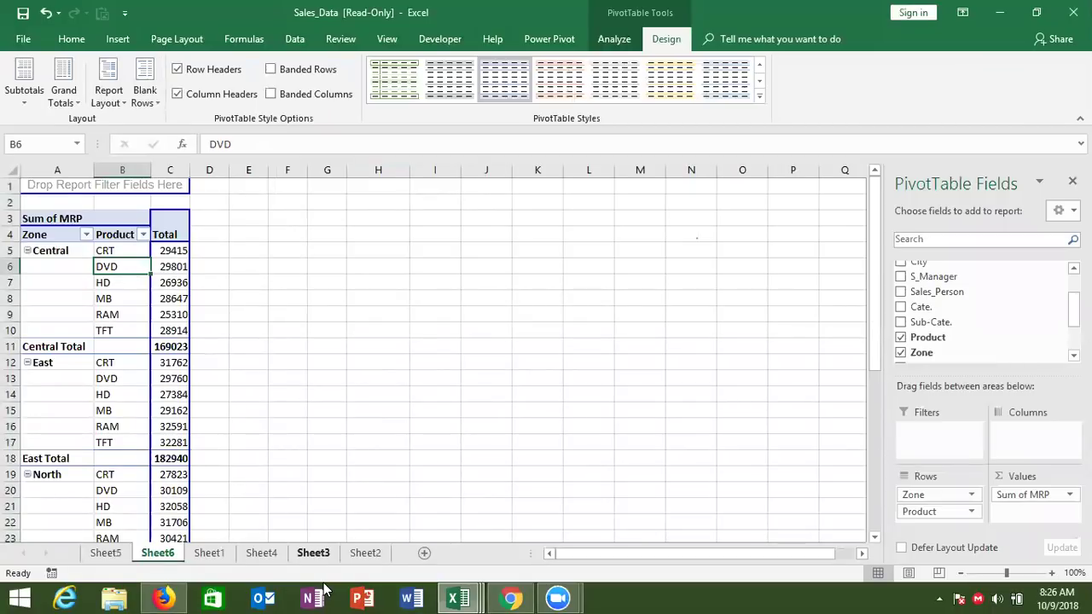
click(63, 350)
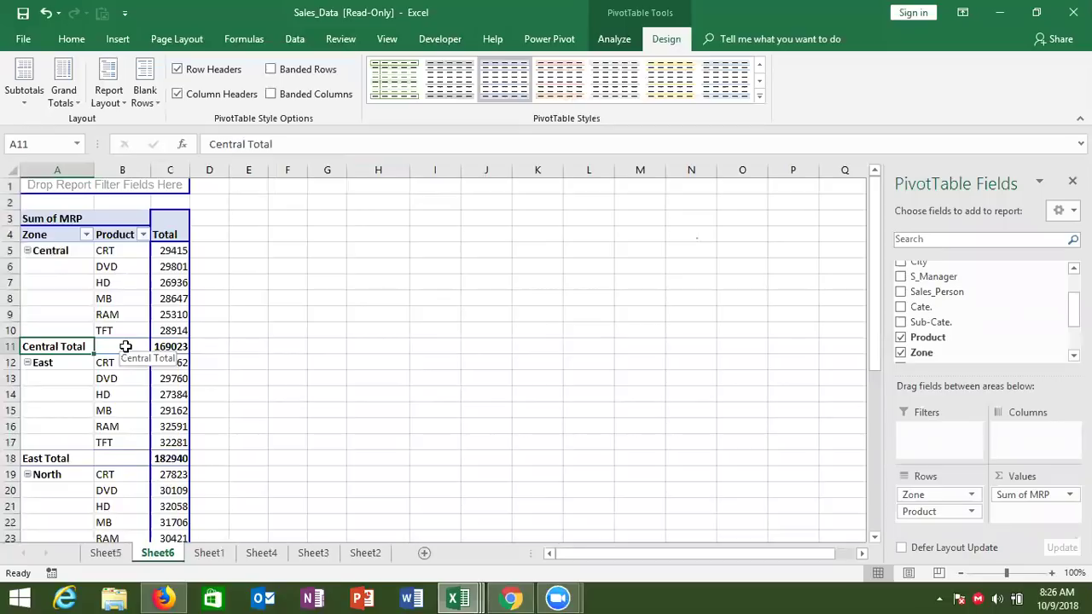
Step: Uncheck Subtotal "Zone" from the Central Total row's shortcut menu to drop zone subtotals
right_click(127, 350)
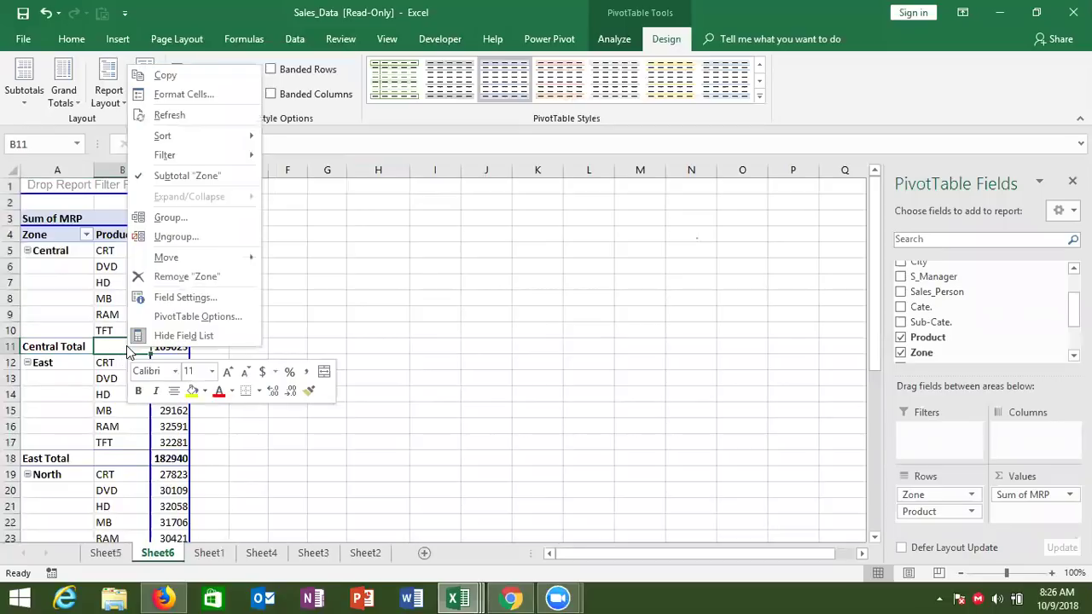
click(142, 178)
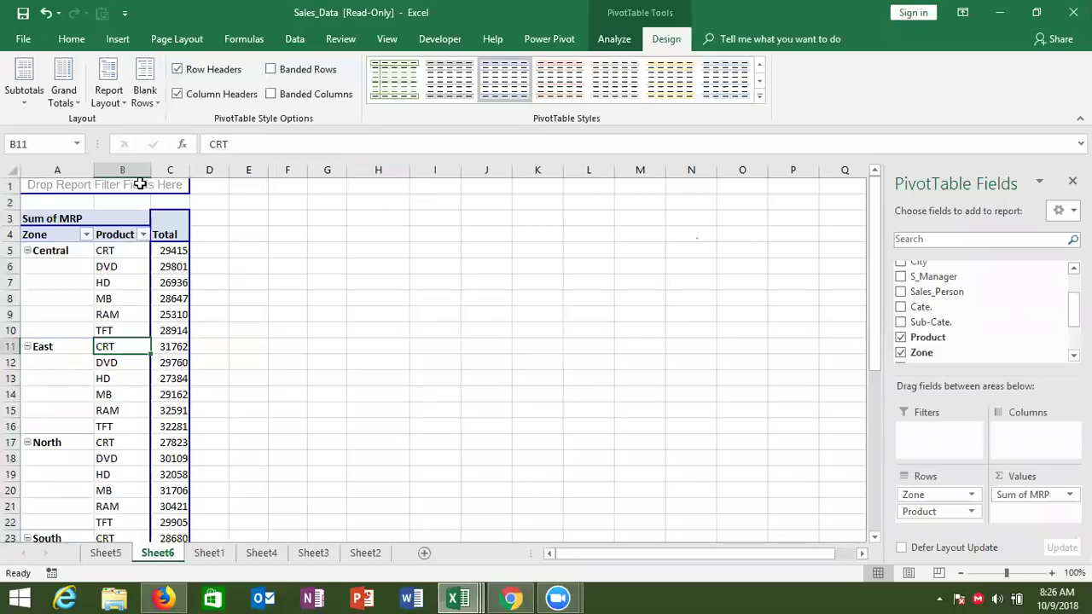
right_click(122, 346)
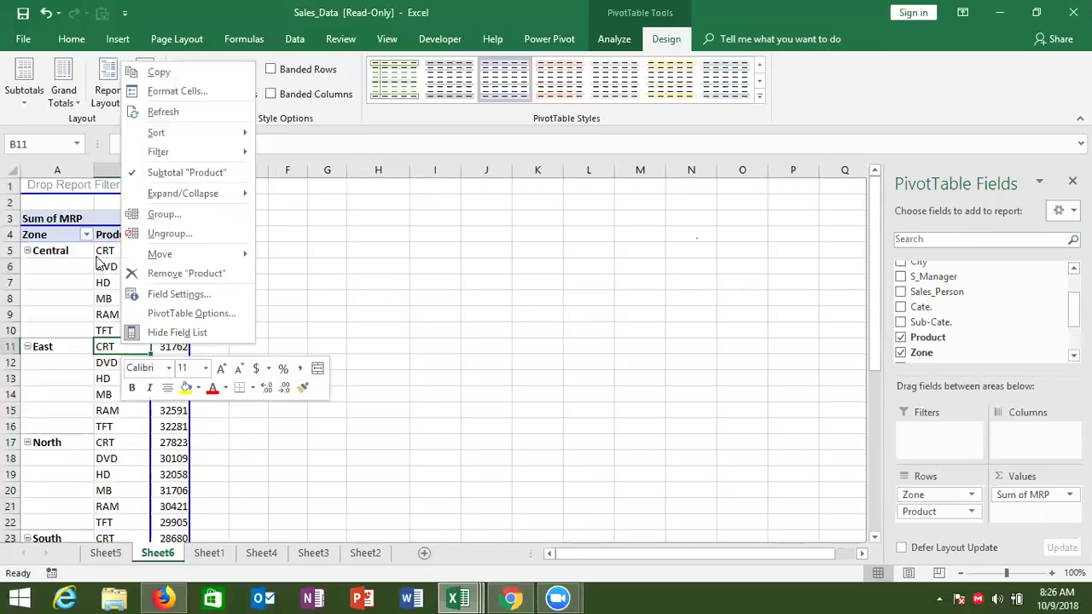
key(Escape)
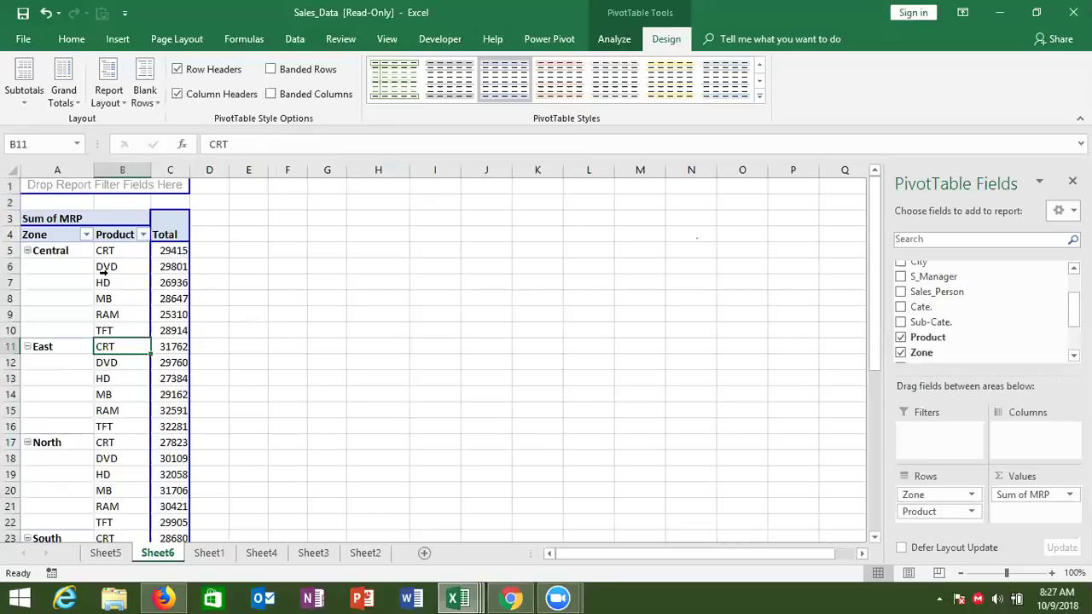
Step: Choose Repeat All Item Labels so Central appears beside each of CRT through TFT
click(122, 282)
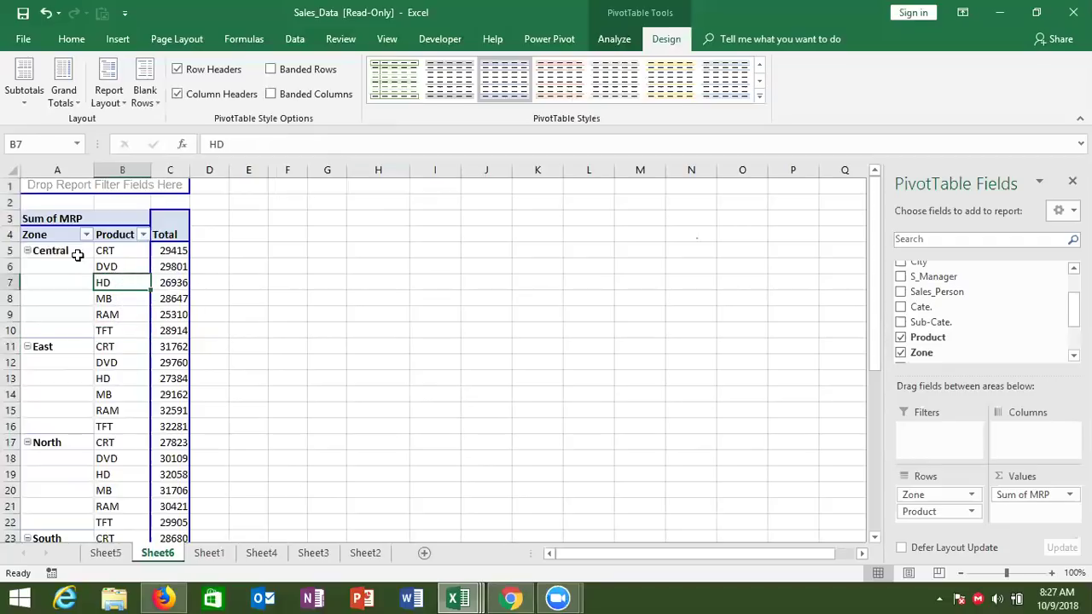
drag(78, 250, 63, 329)
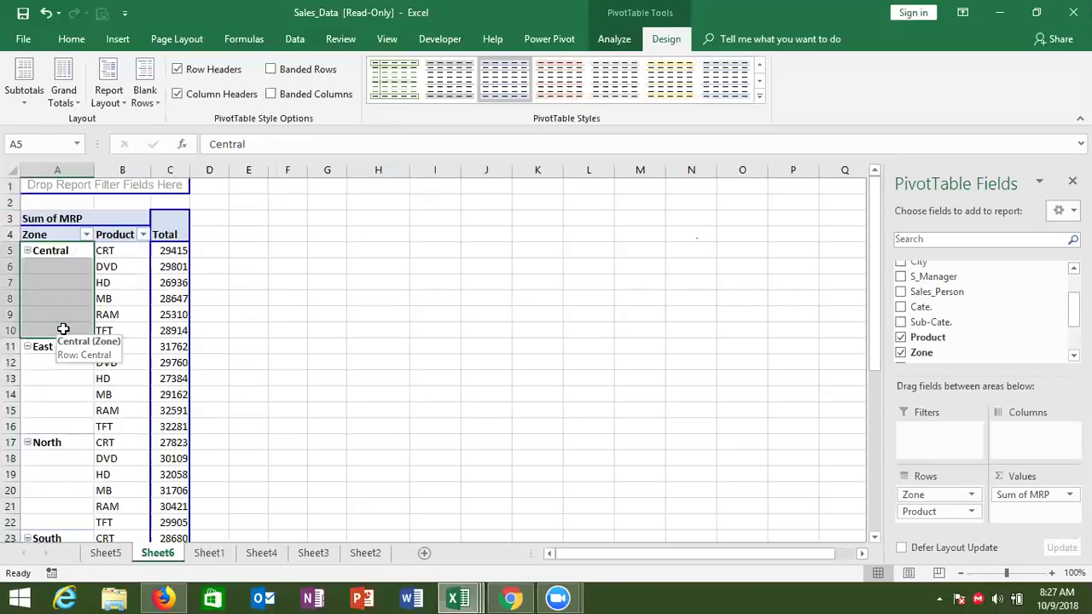
click(114, 104)
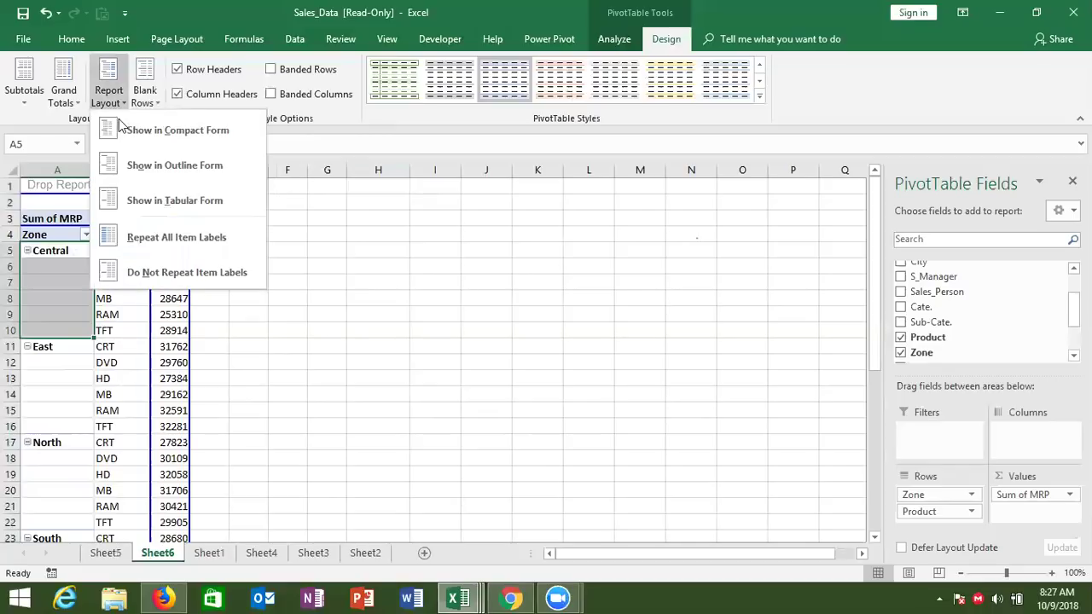
click(147, 235)
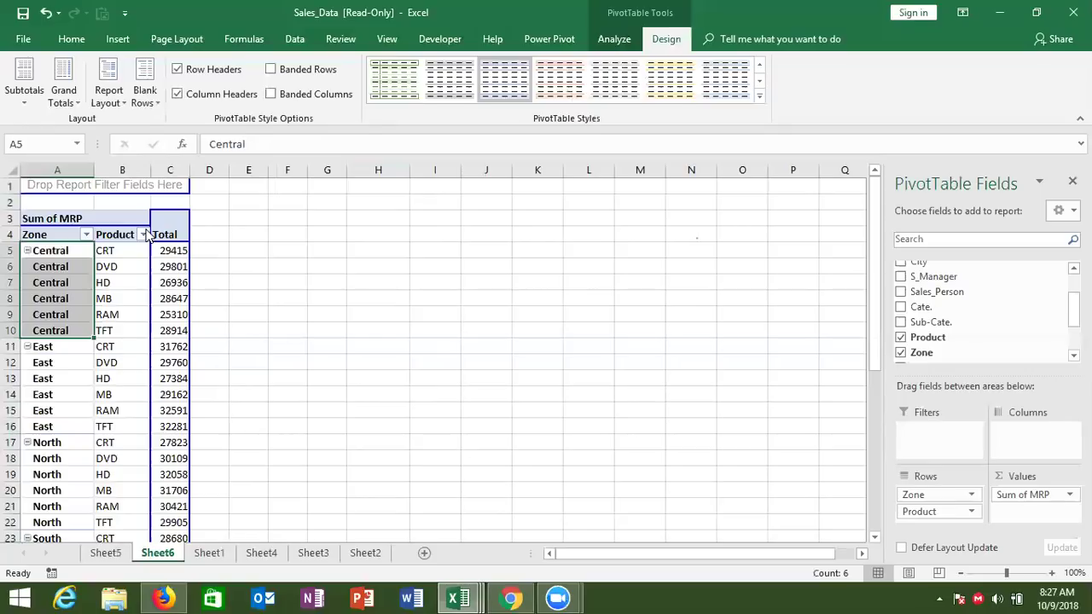
Step: Try Insert Blank Line after Each Item, then remove it so East's CRT sits in row 11
click(145, 96)
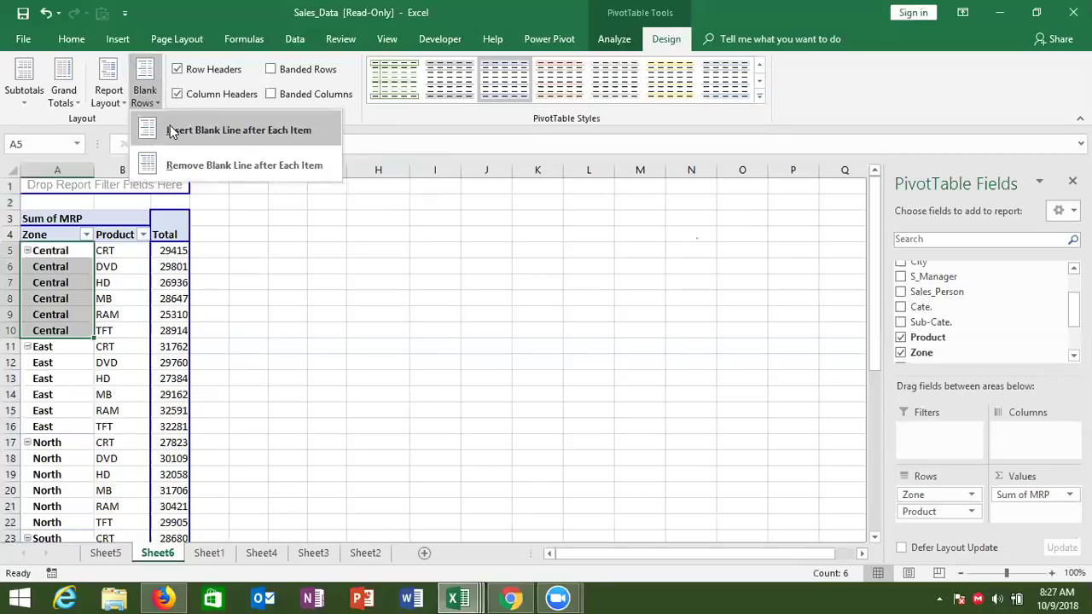
click(170, 129)
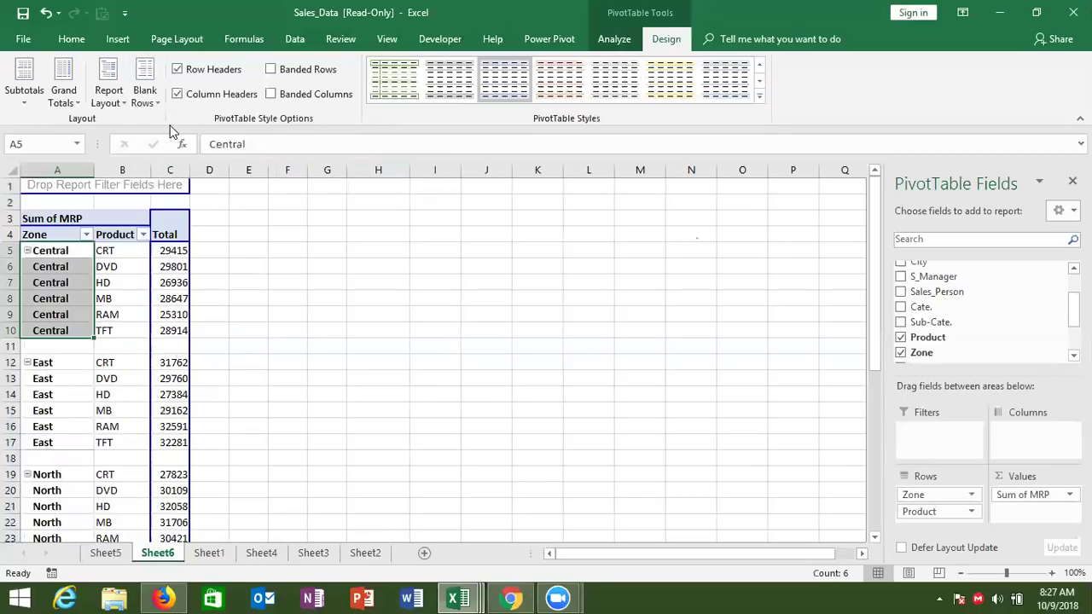
click(82, 341)
click(80, 347)
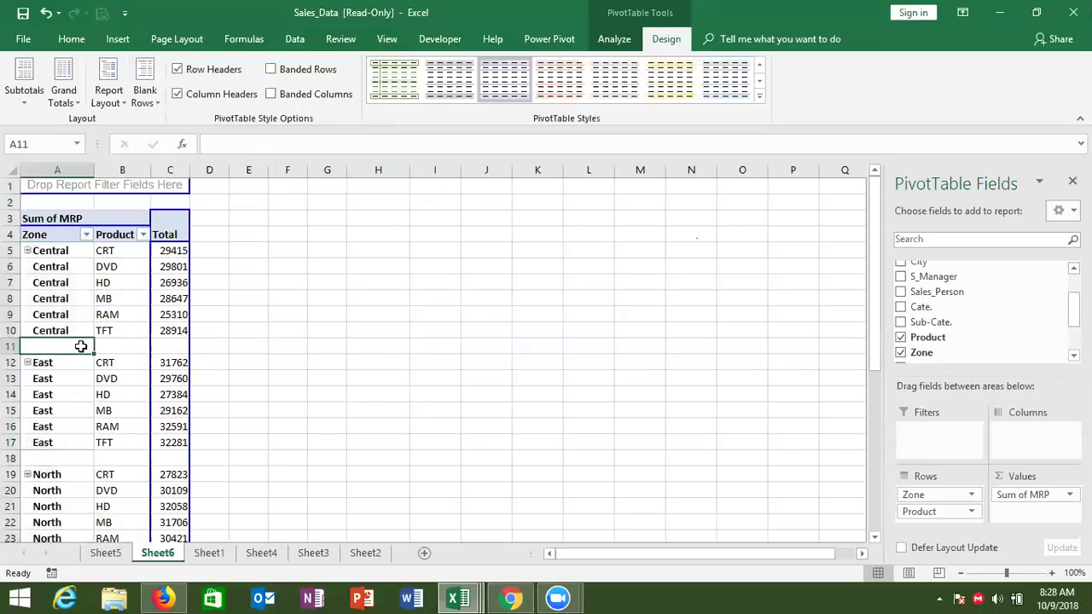
click(18, 347)
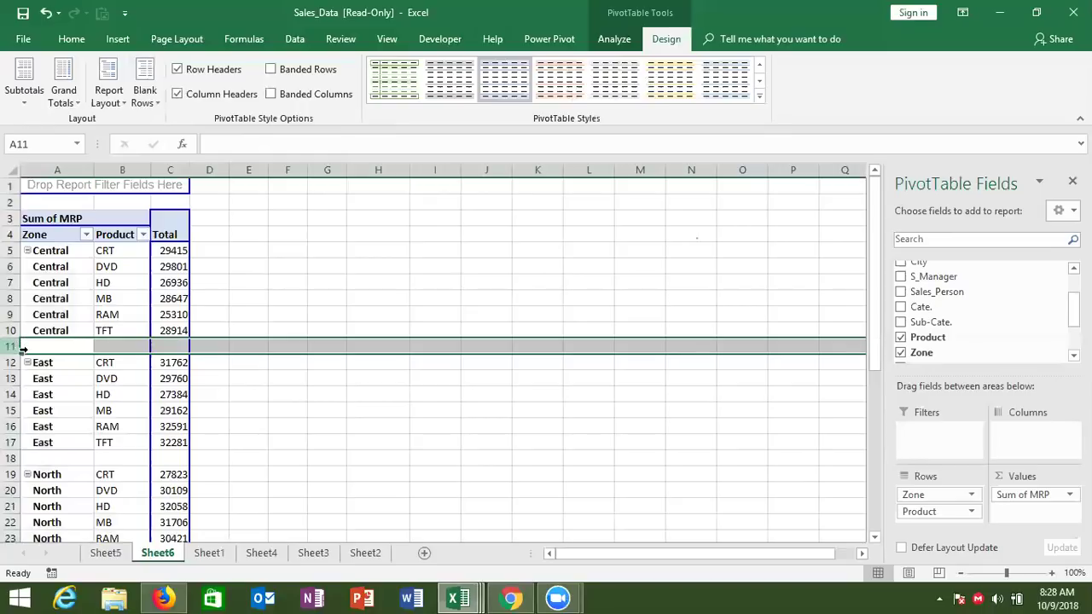
click(38, 352)
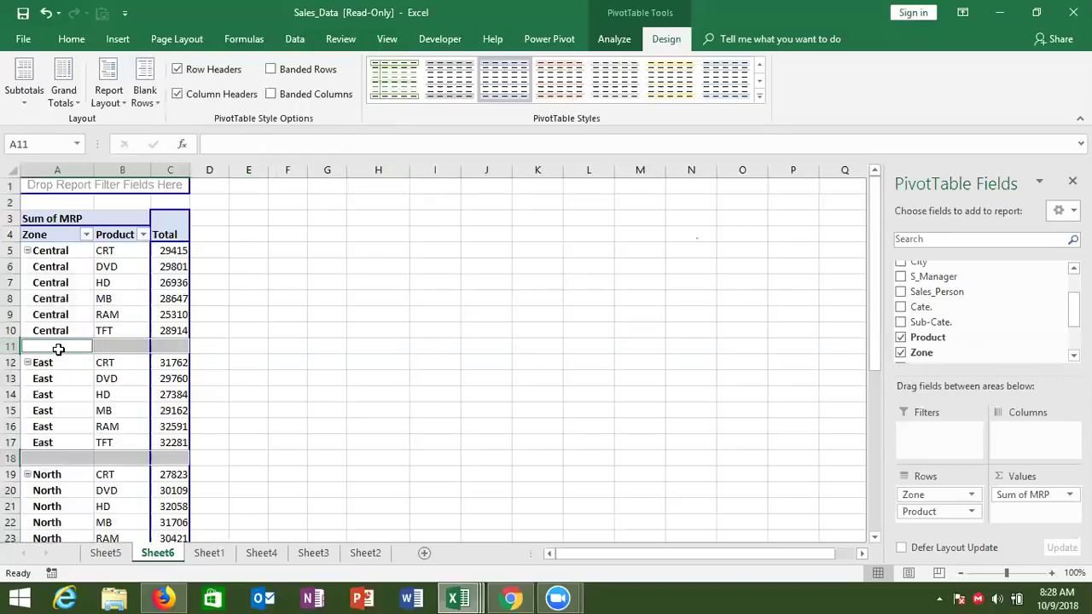
click(58, 348)
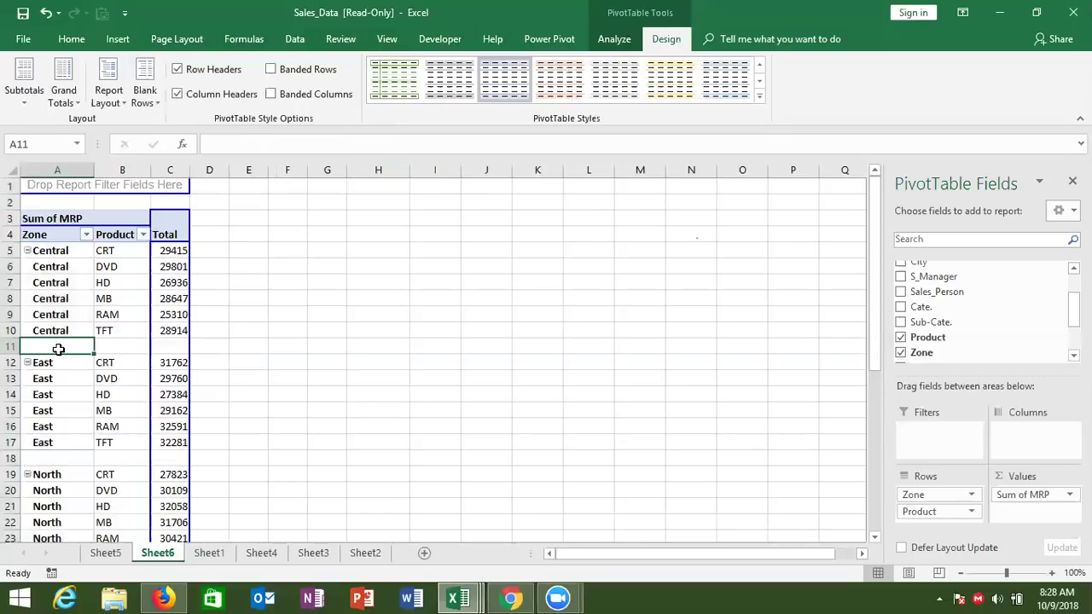
click(144, 92)
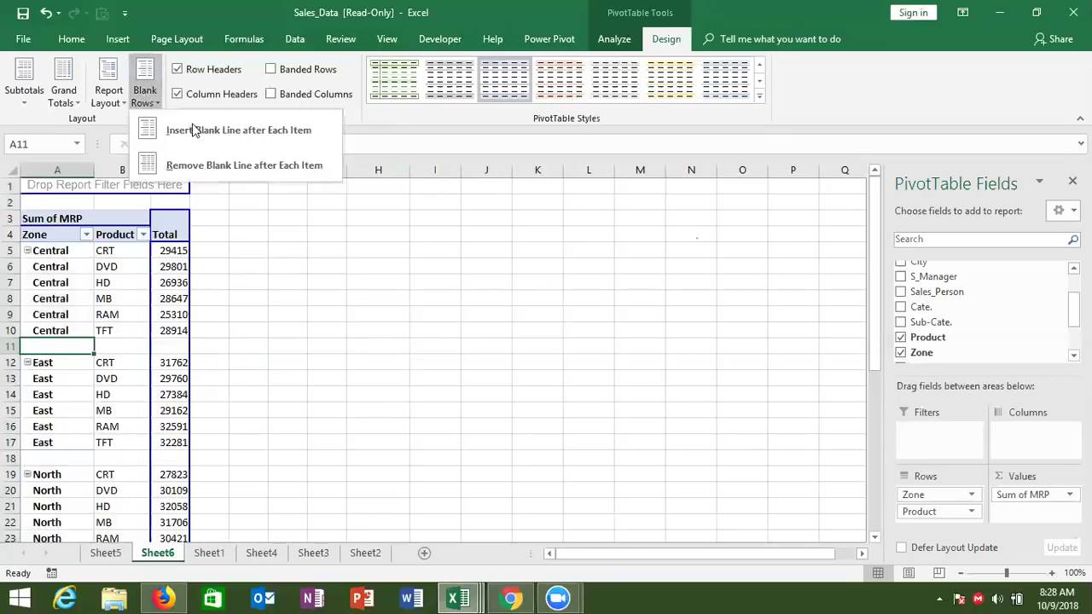
click(230, 166)
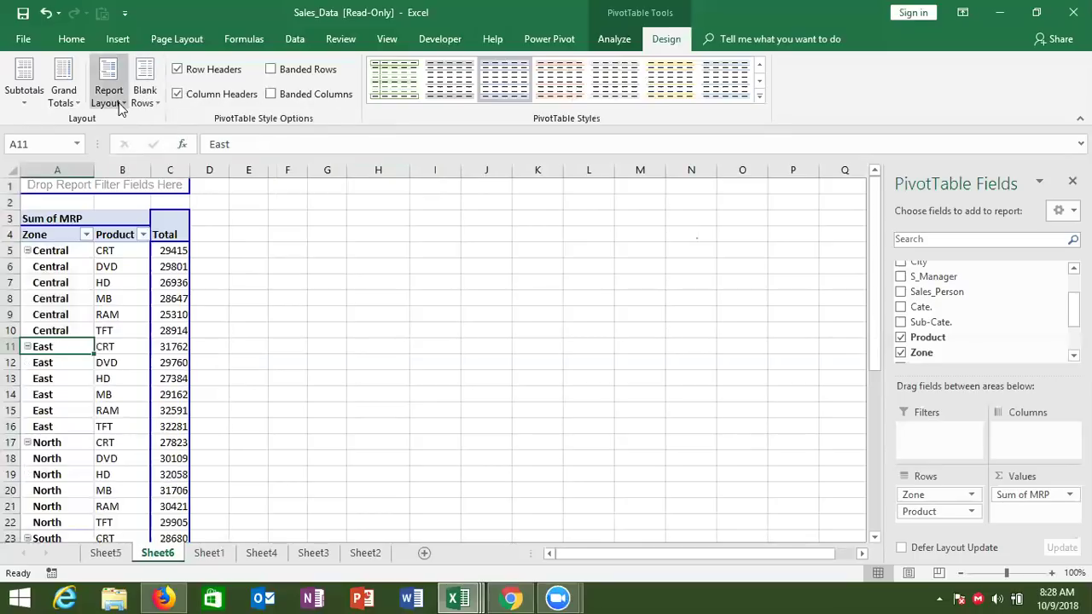
Step: Choose Do Not Repeat Item Labels so each zone name shows only beside its first product
click(119, 102)
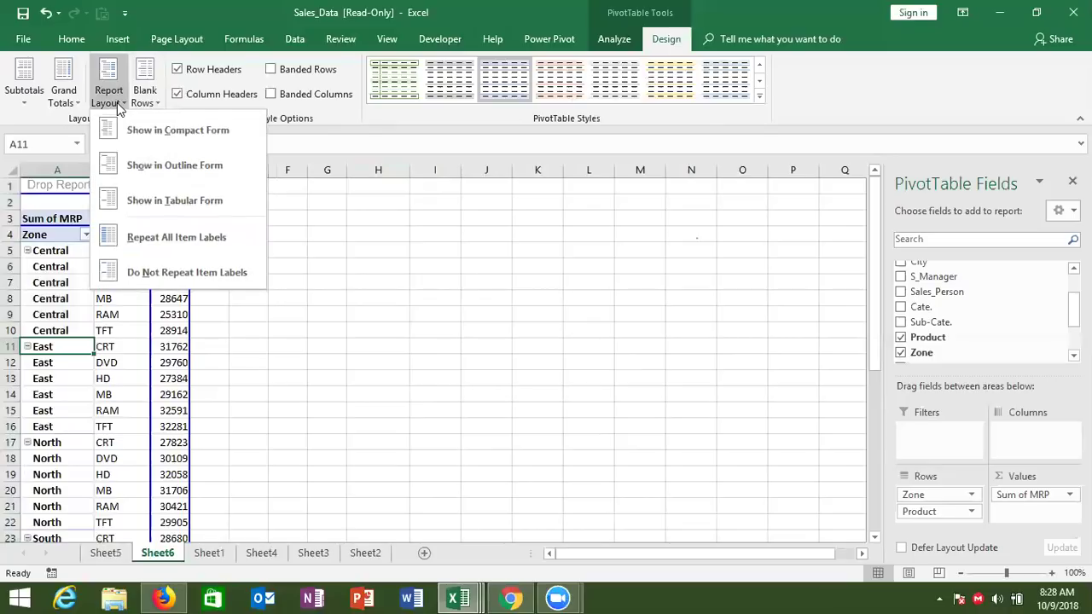
click(157, 270)
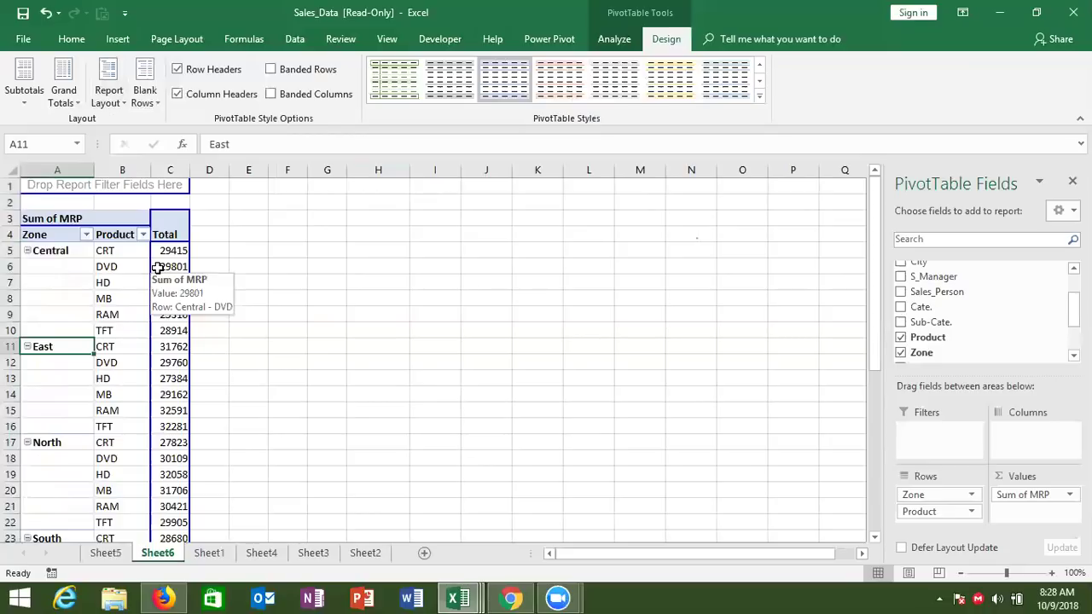
drag(73, 250, 75, 328)
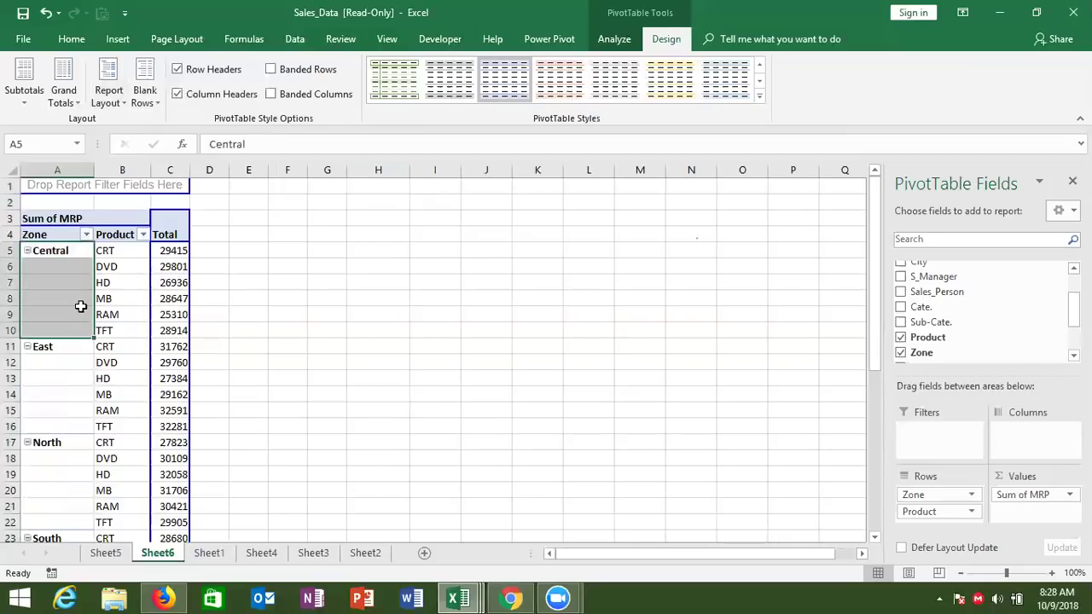
click(81, 310)
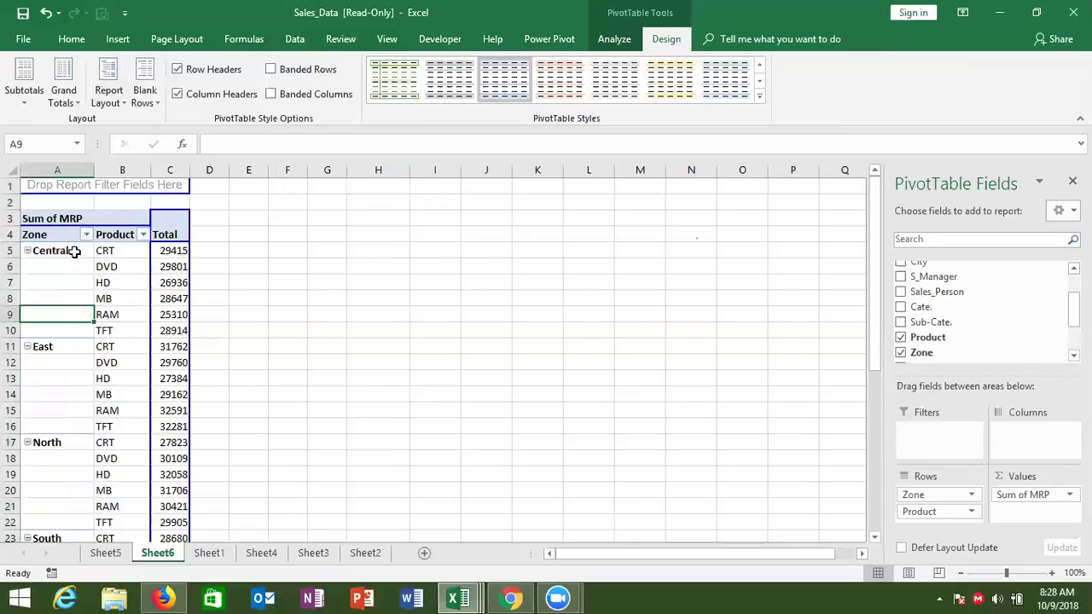
drag(74, 250, 76, 308)
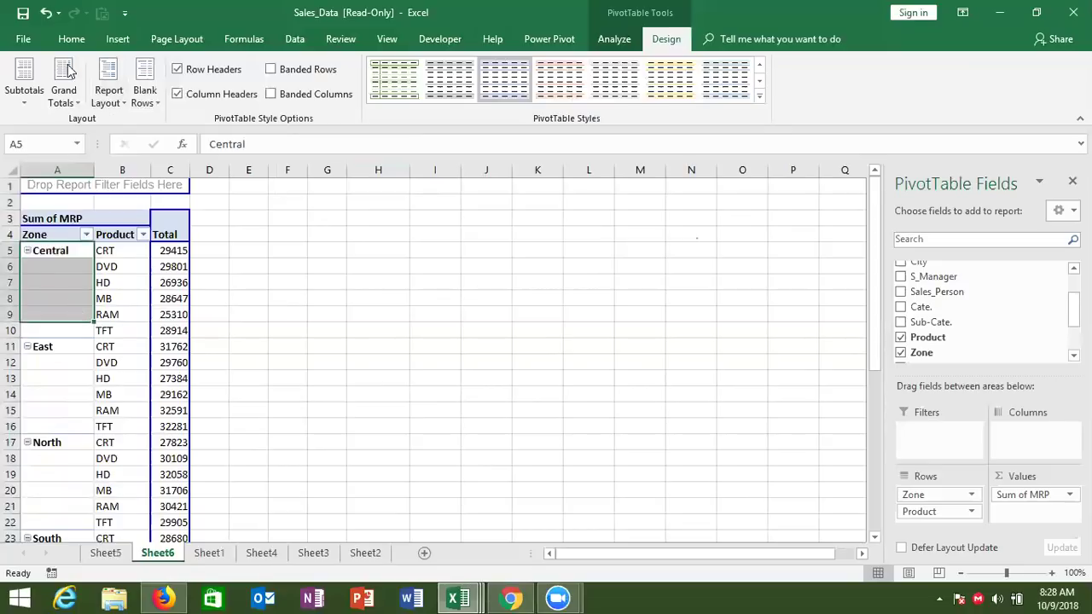
click(70, 39)
click(417, 94)
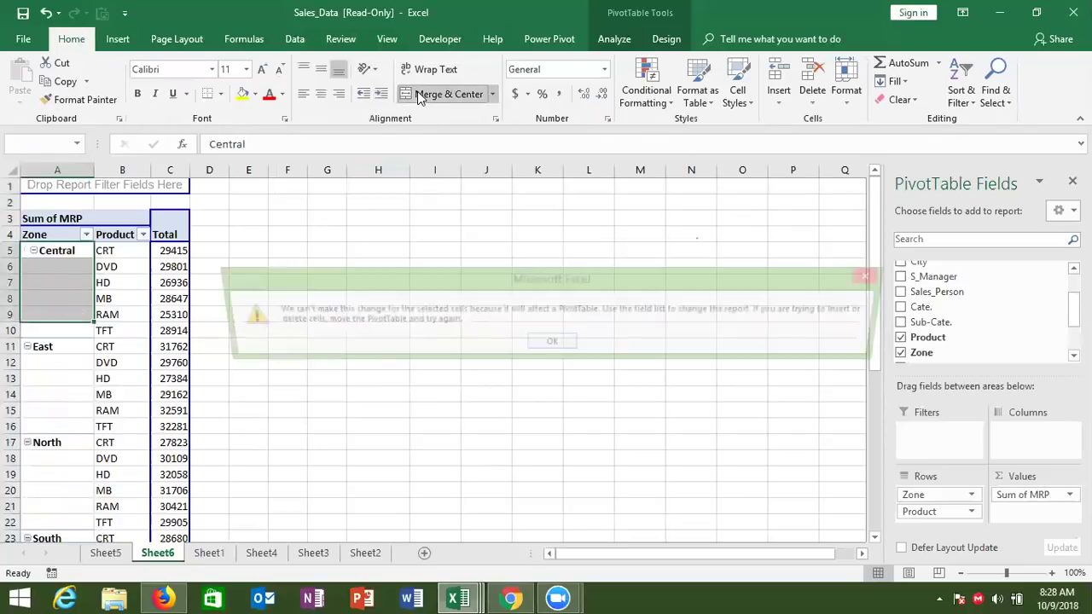
key(Return)
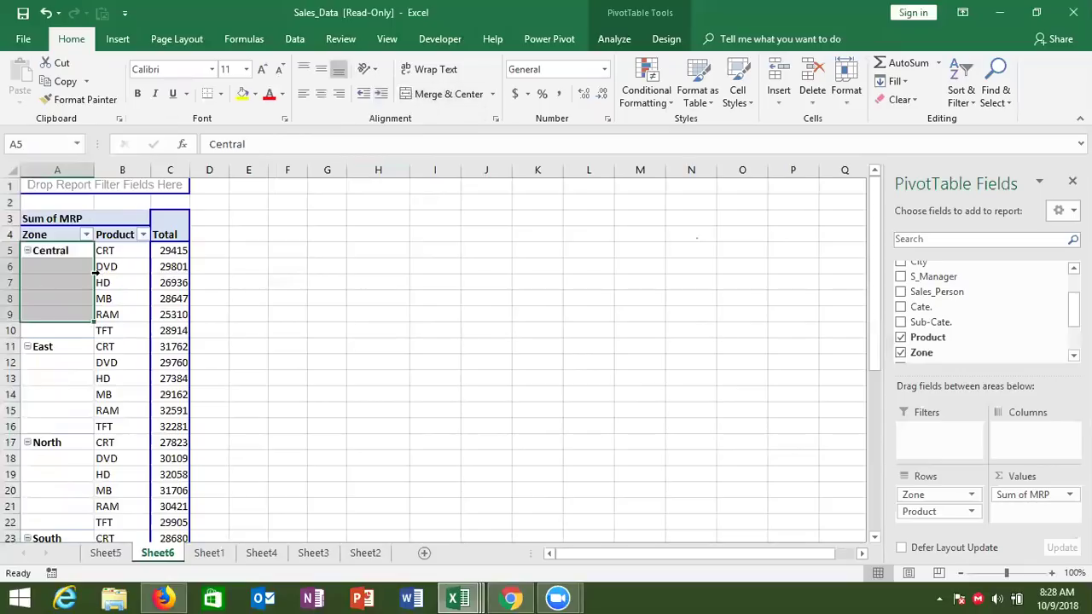
click(84, 268)
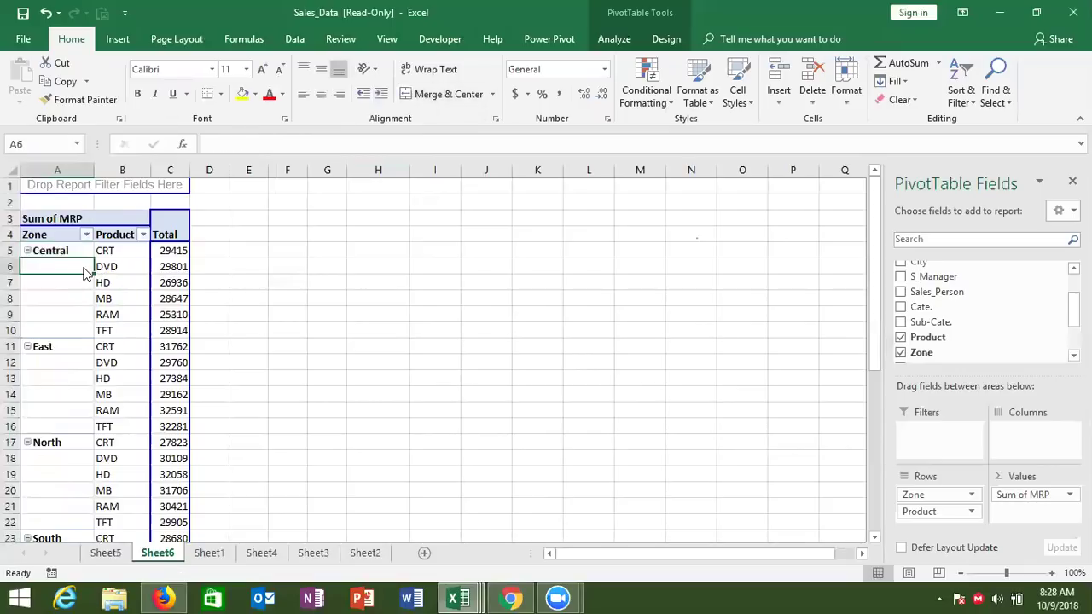
Step: Enable Merge and center cells with labels in the Sheet6 PivotTable Options
right_click(84, 270)
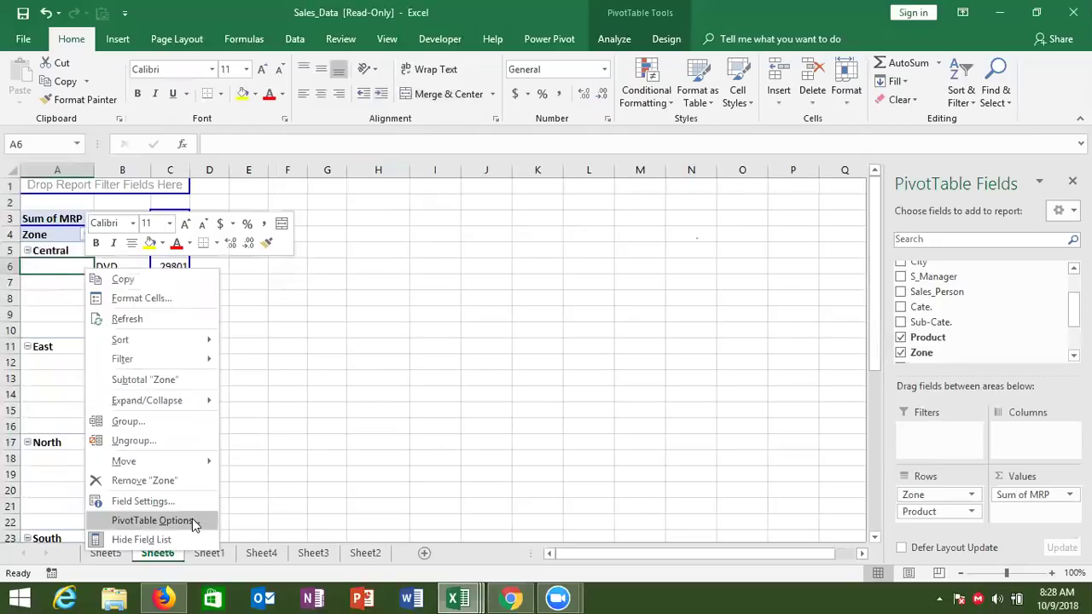
click(193, 520)
click(60, 299)
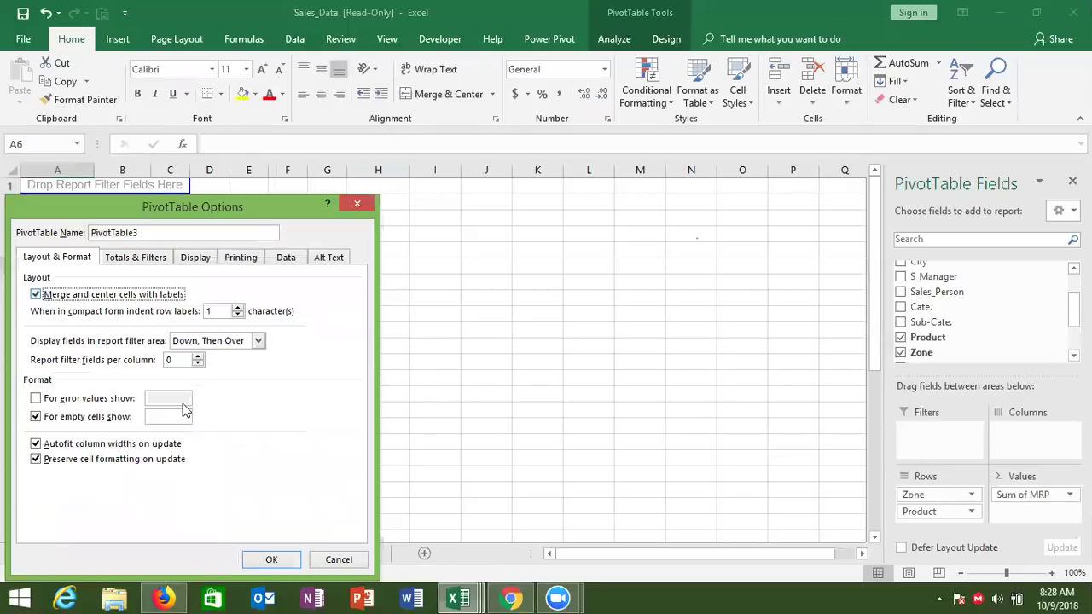
click(289, 556)
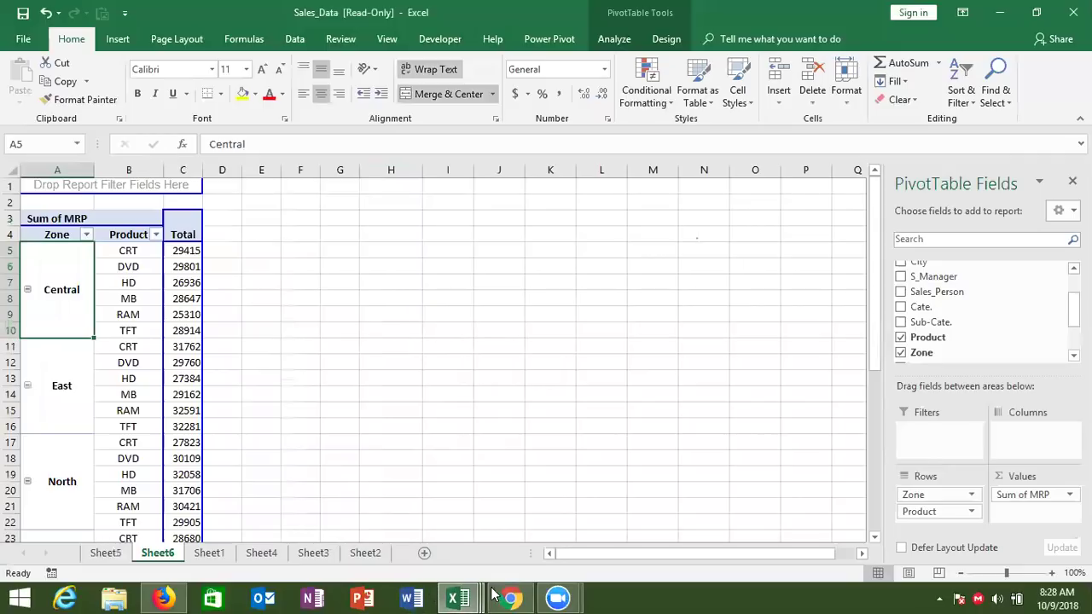
Step: Check the merged East and North zone labels, then switch to the Sheet1 raw data
click(61, 402)
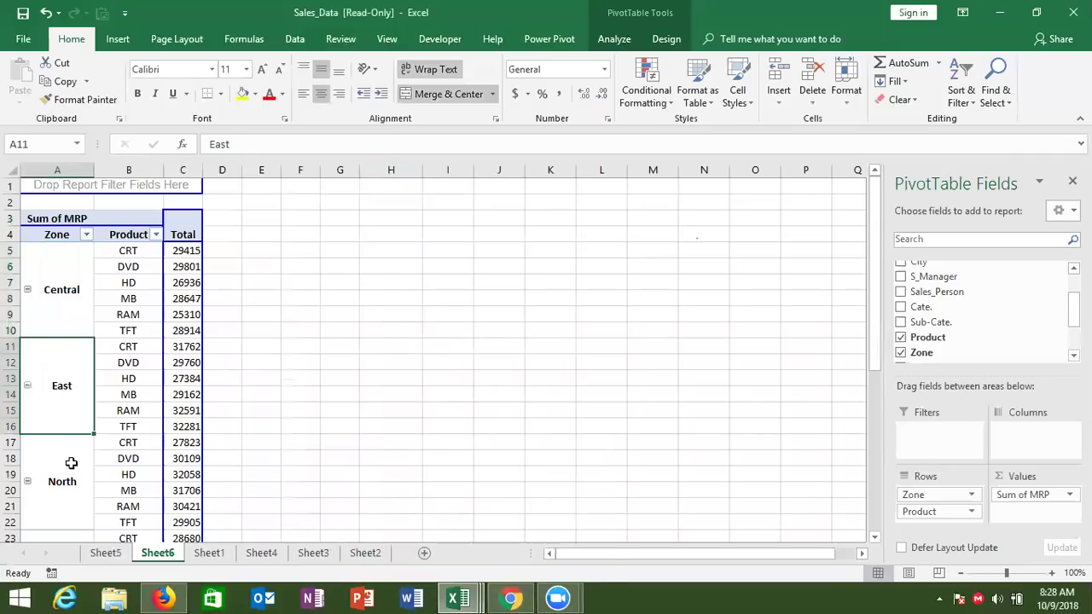
click(71, 463)
double_click(78, 350)
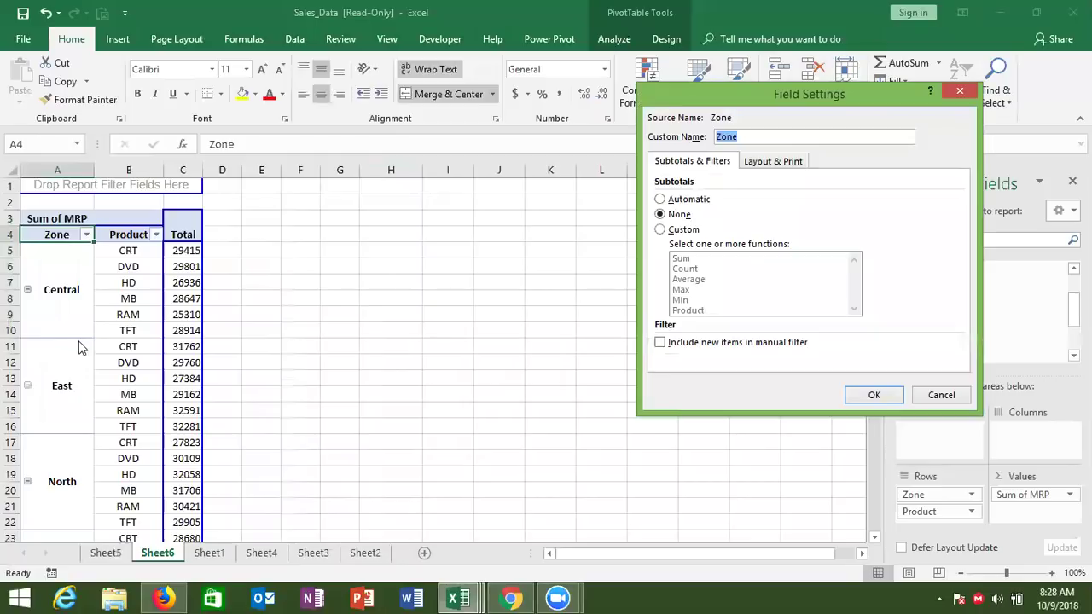
key(Escape)
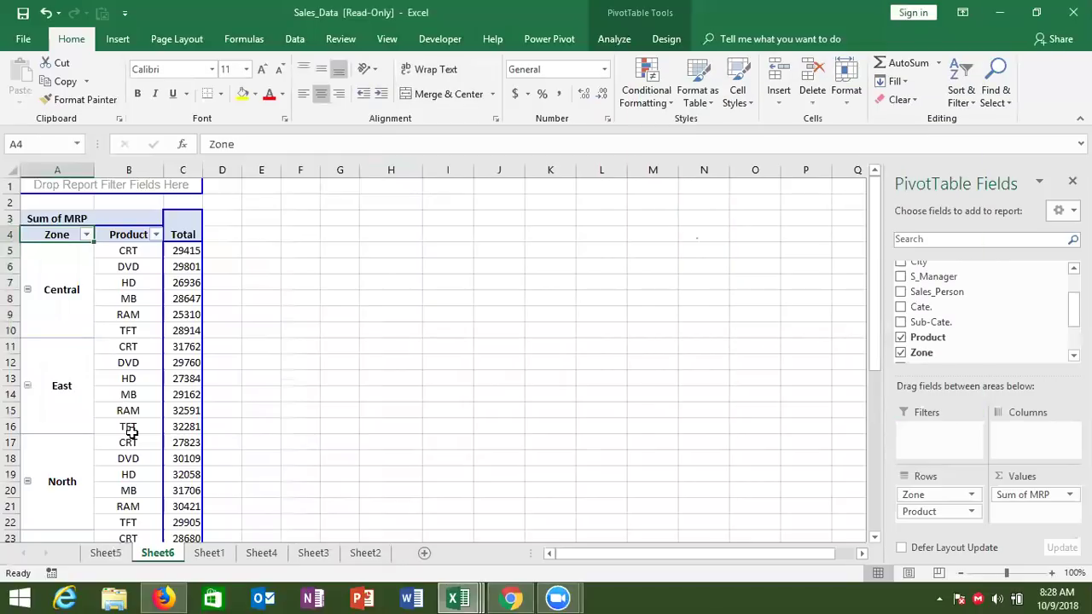
click(209, 554)
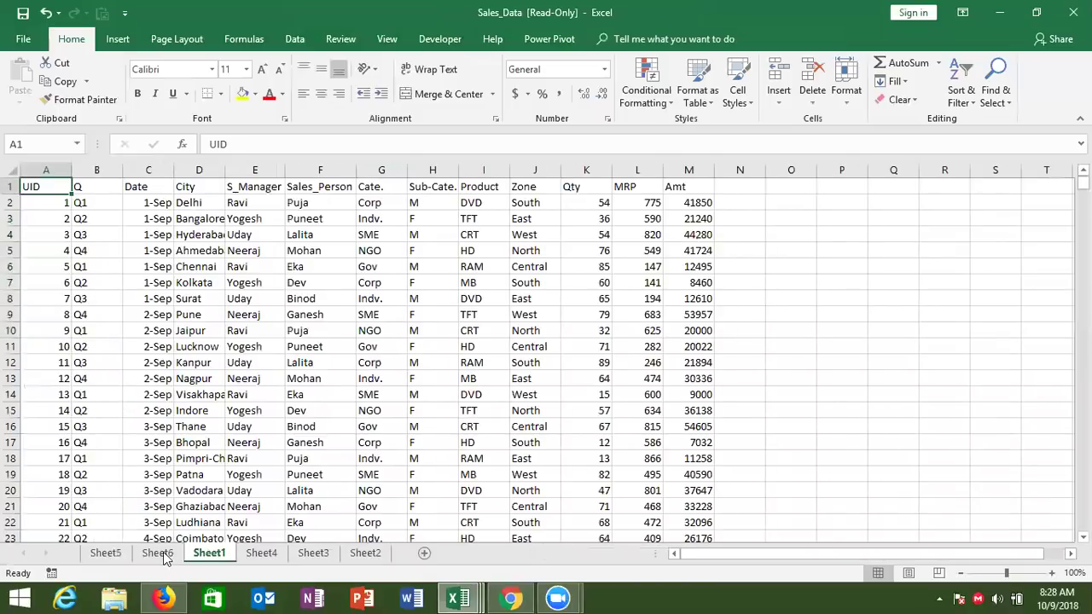
click(162, 554)
click(106, 554)
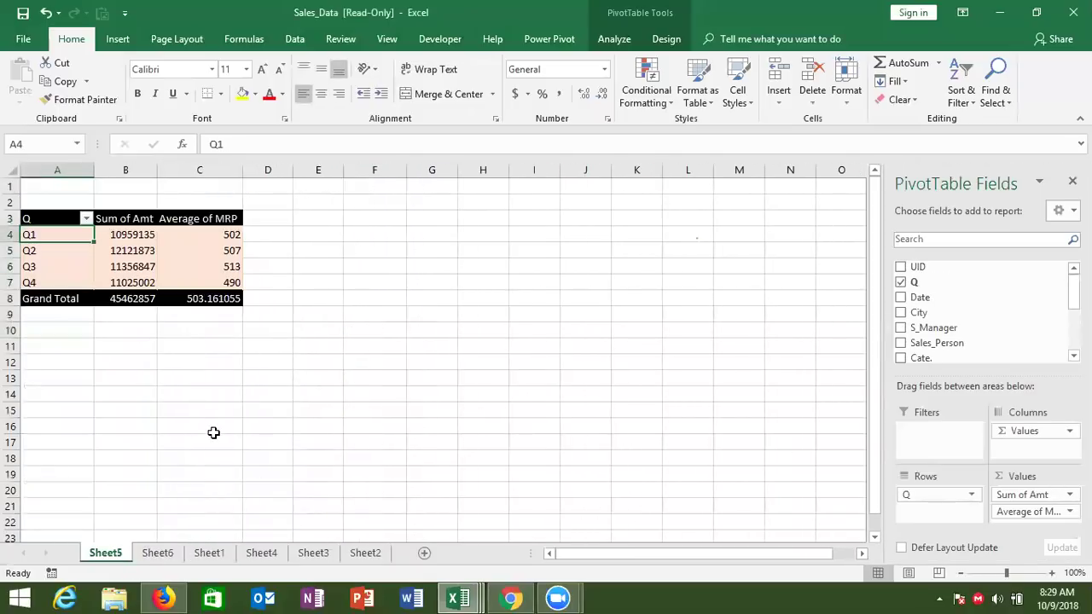
ctrl+click(157, 555)
click(202, 237)
click(134, 236)
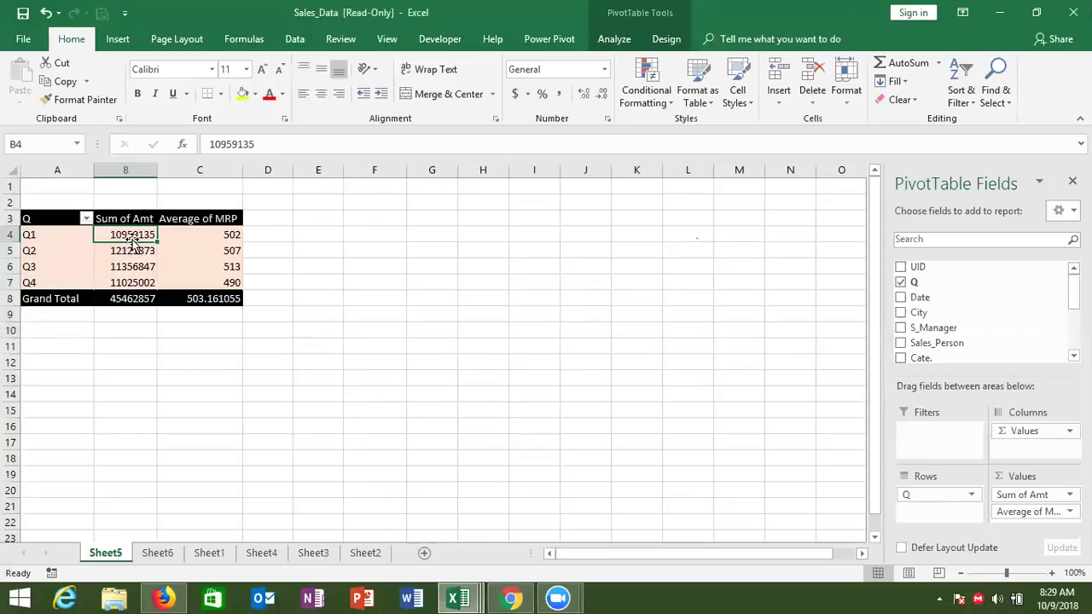
mouse_move(133, 237)
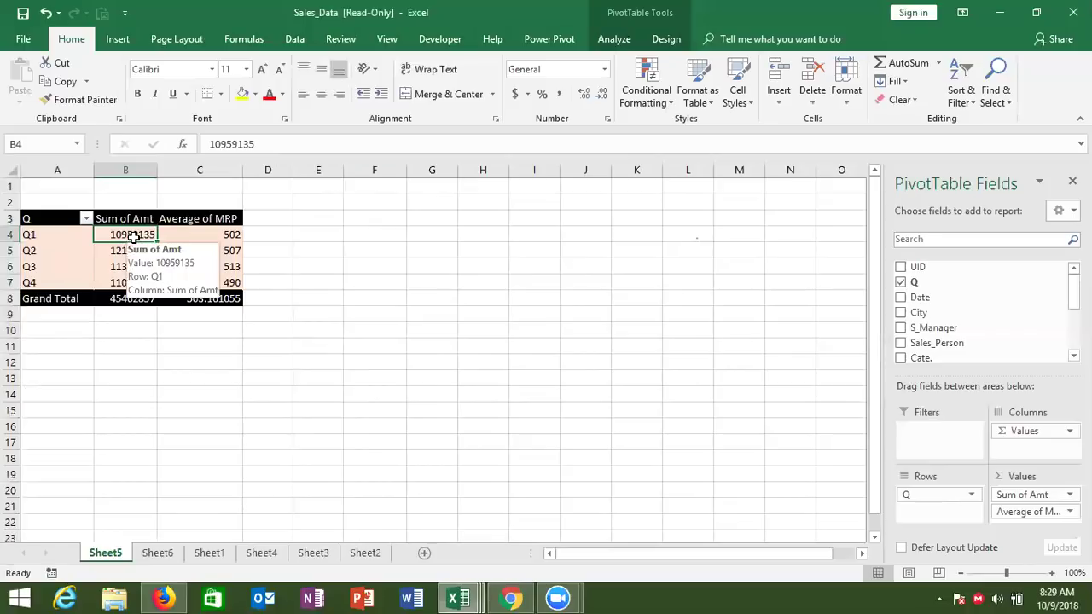
click(212, 553)
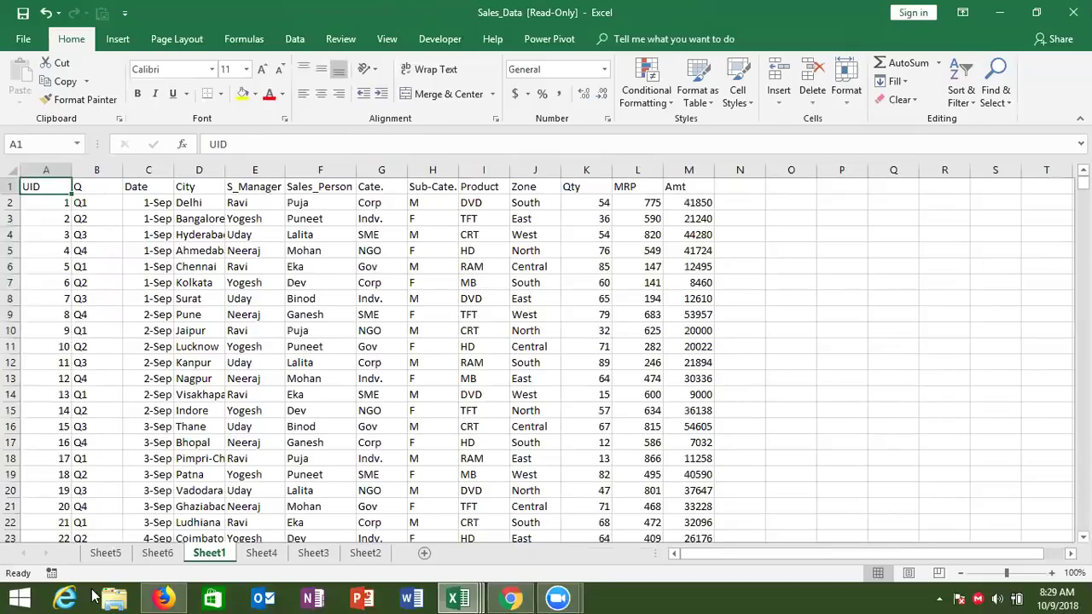
Step: Drill into Sheet5's Q1 Sum of Amt, creating Sheet7 with 446 records, and widen Date
click(118, 552)
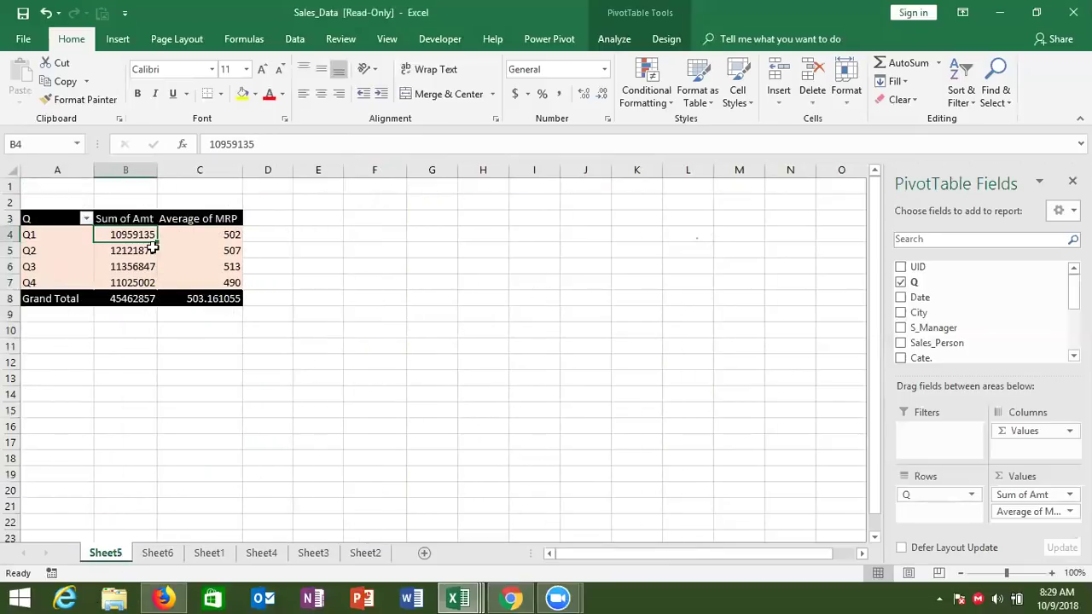
double_click(147, 236)
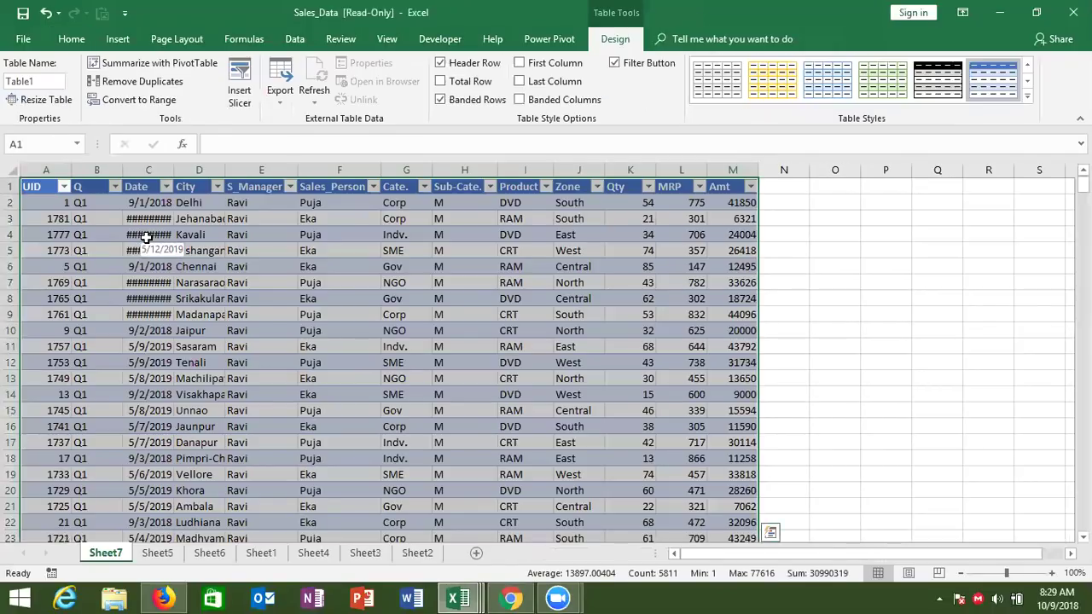
double_click(174, 170)
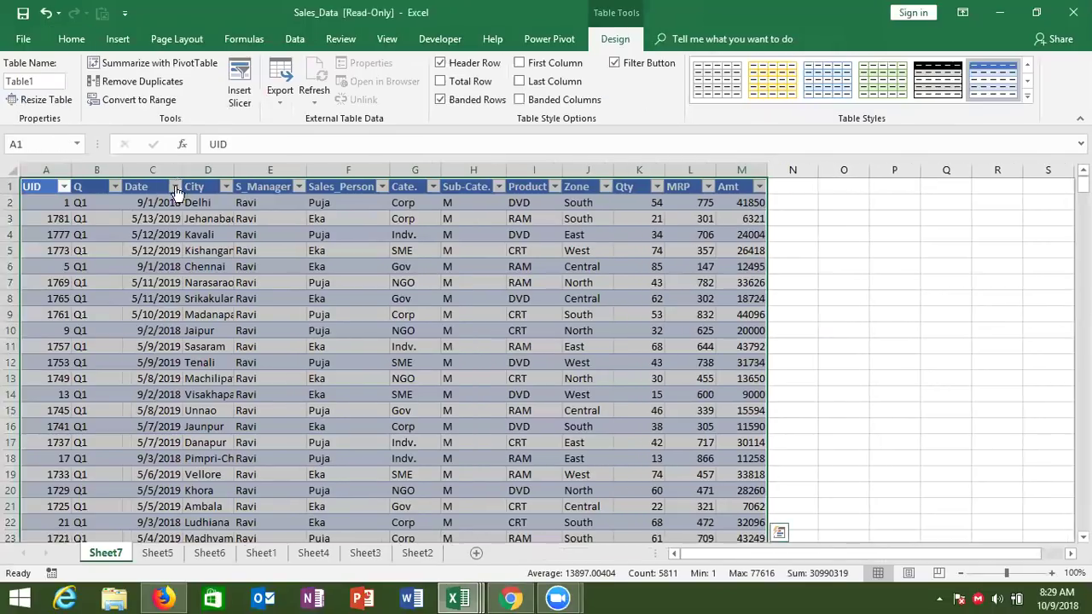
drag(86, 223, 102, 466)
key(ctrl+Down)
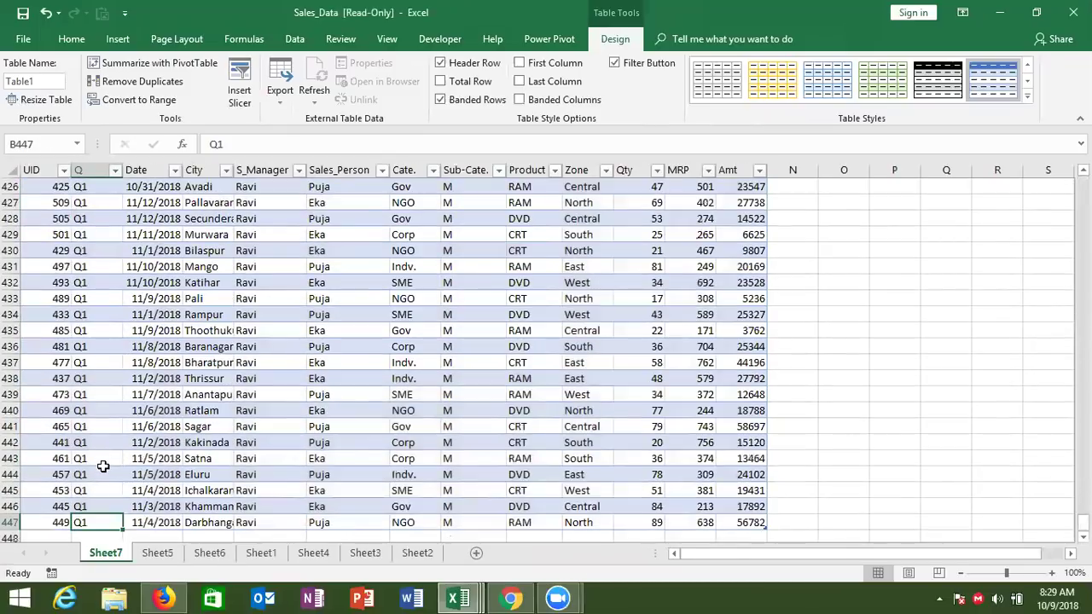
key(Down)
key(Up)
key(ctrl+Up)
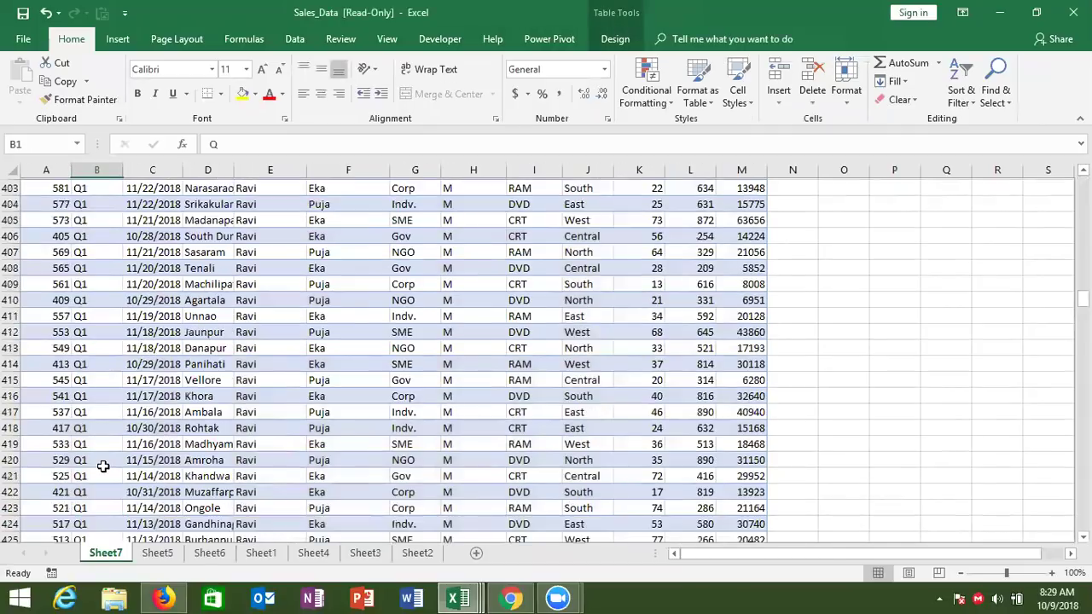
Step: Permanently delete the Sheet7 drill-down sheet
right_click(102, 563)
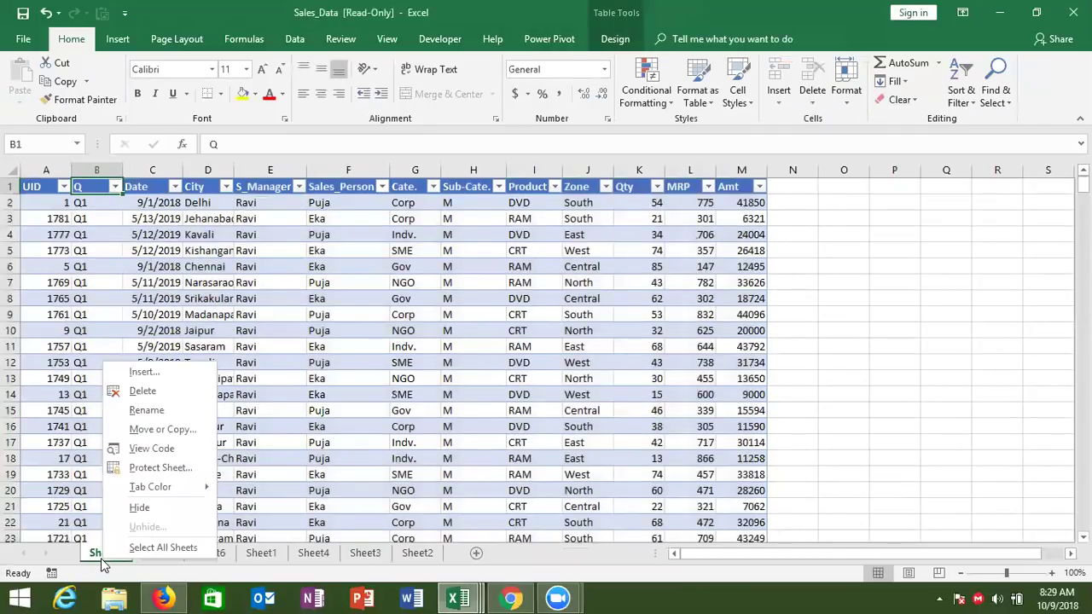
click(143, 394)
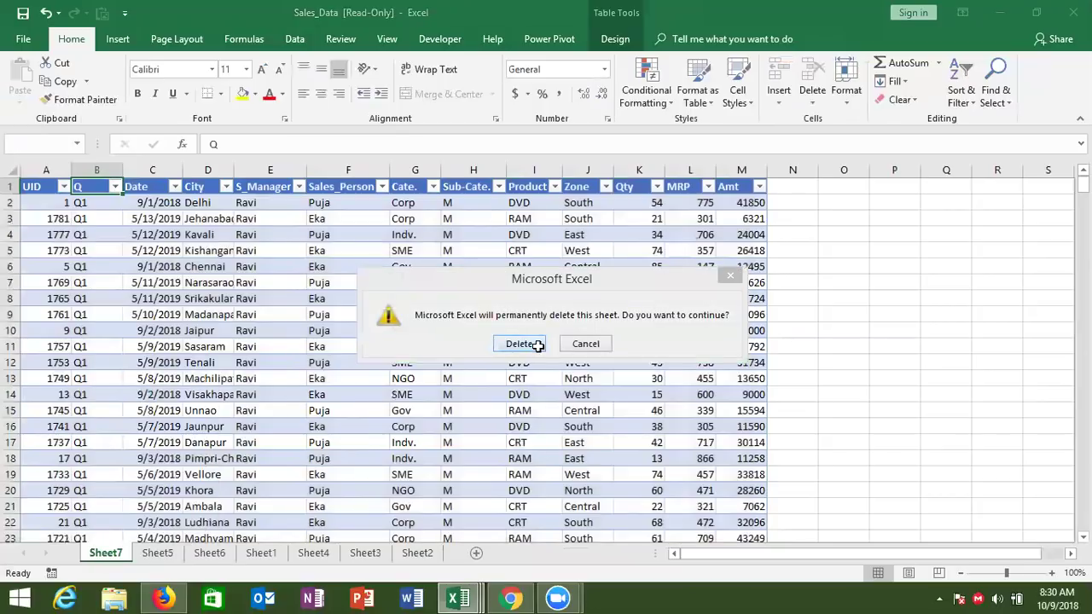
key(Return)
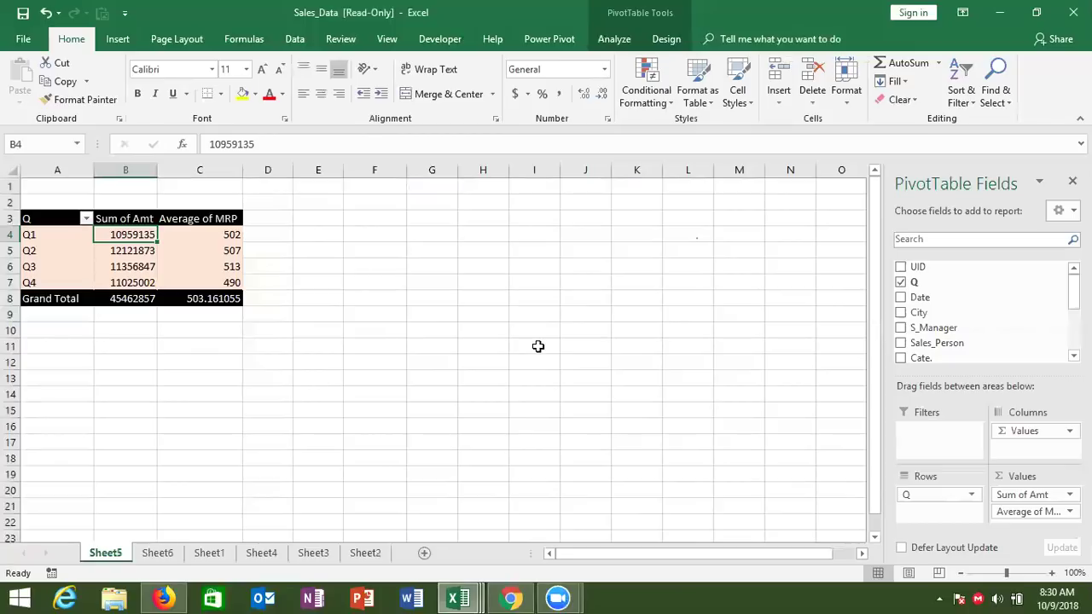
Step: Uncheck Enable show details on the Data tab of the Sheet5 pivot's PivotTable Options
click(444, 268)
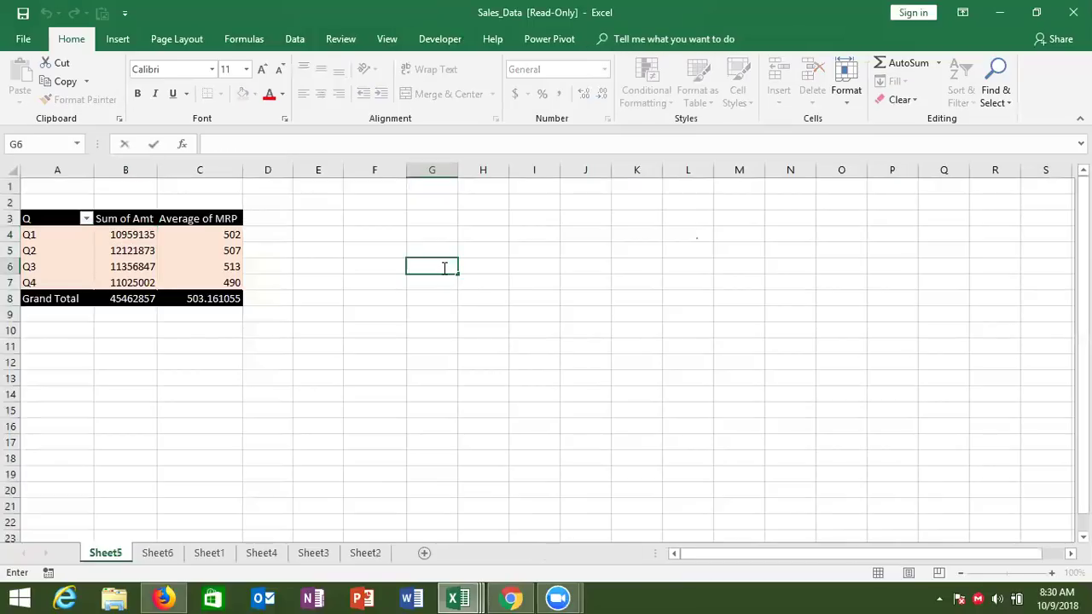
click(437, 286)
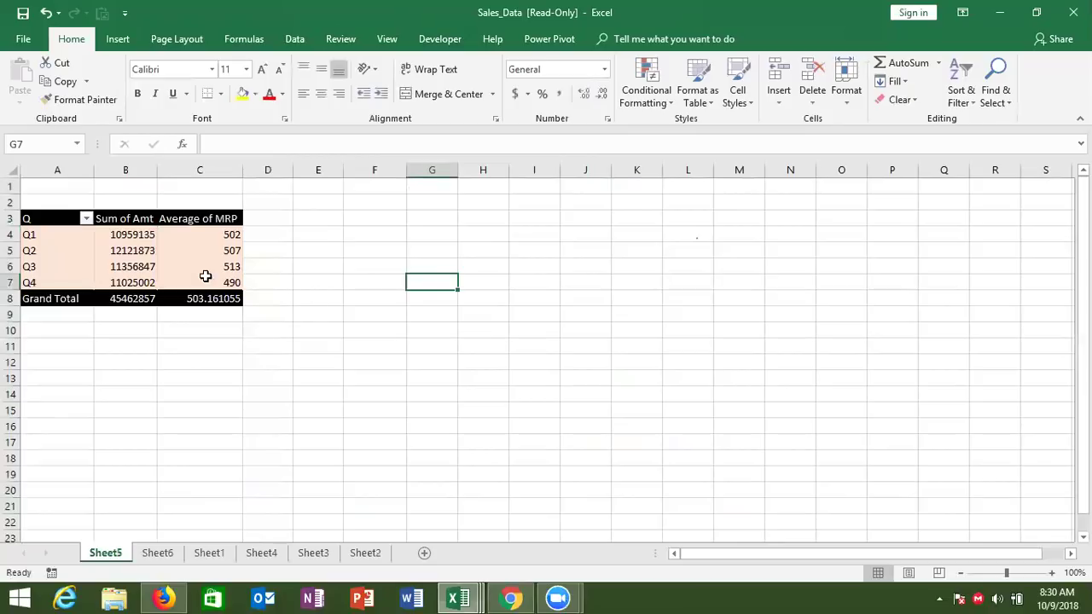
right_click(184, 256)
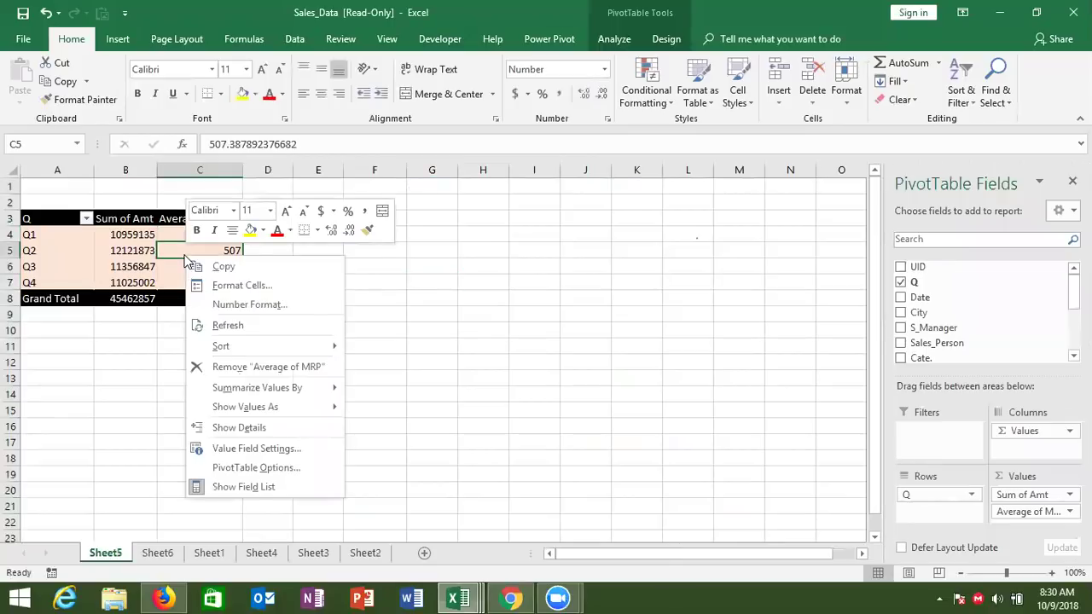
click(258, 466)
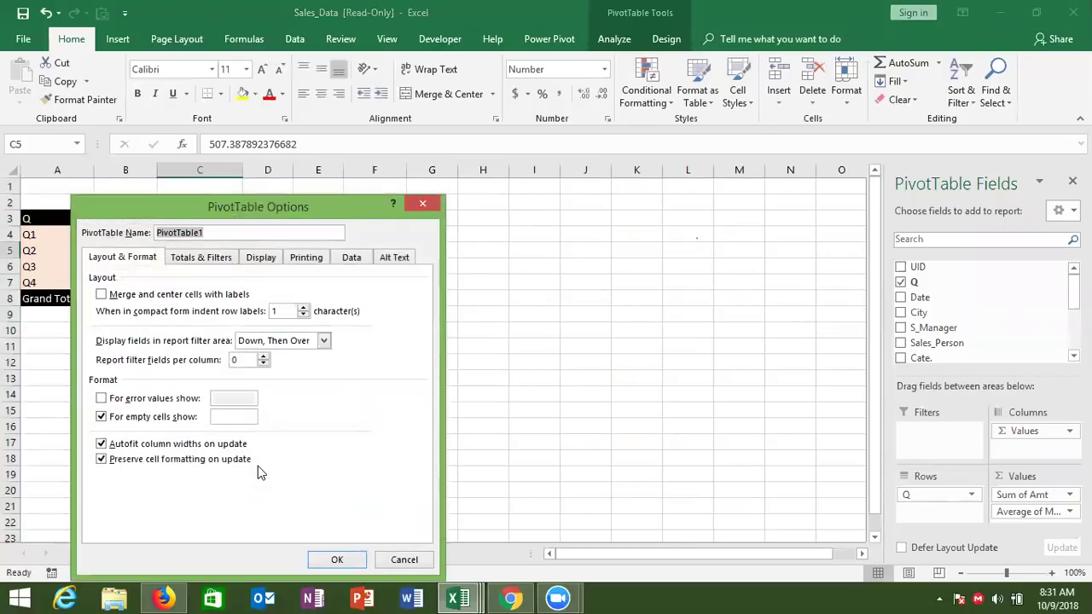
click(348, 260)
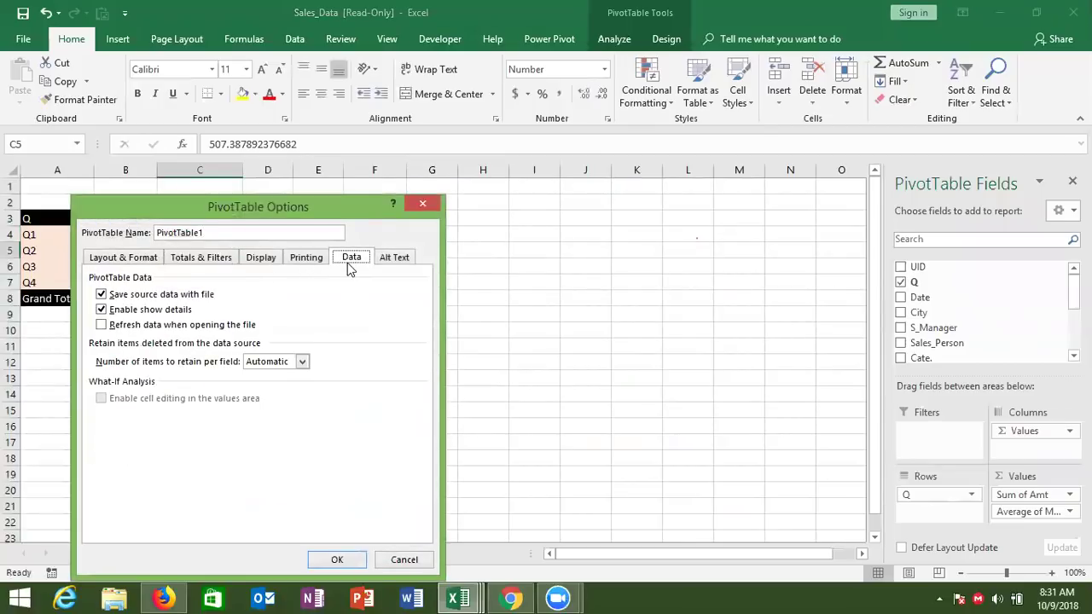
click(129, 314)
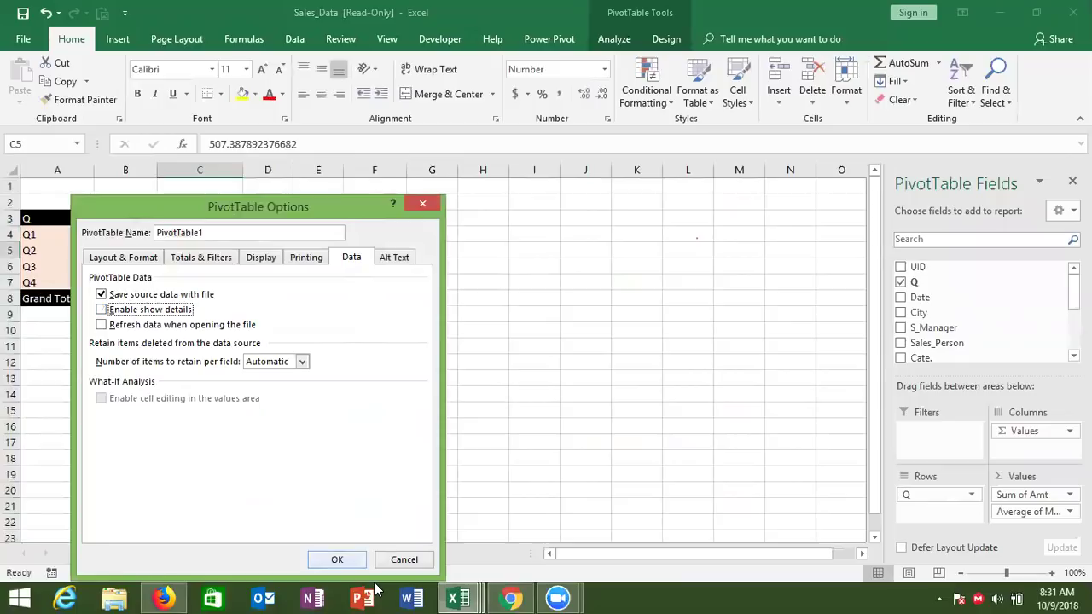
click(336, 559)
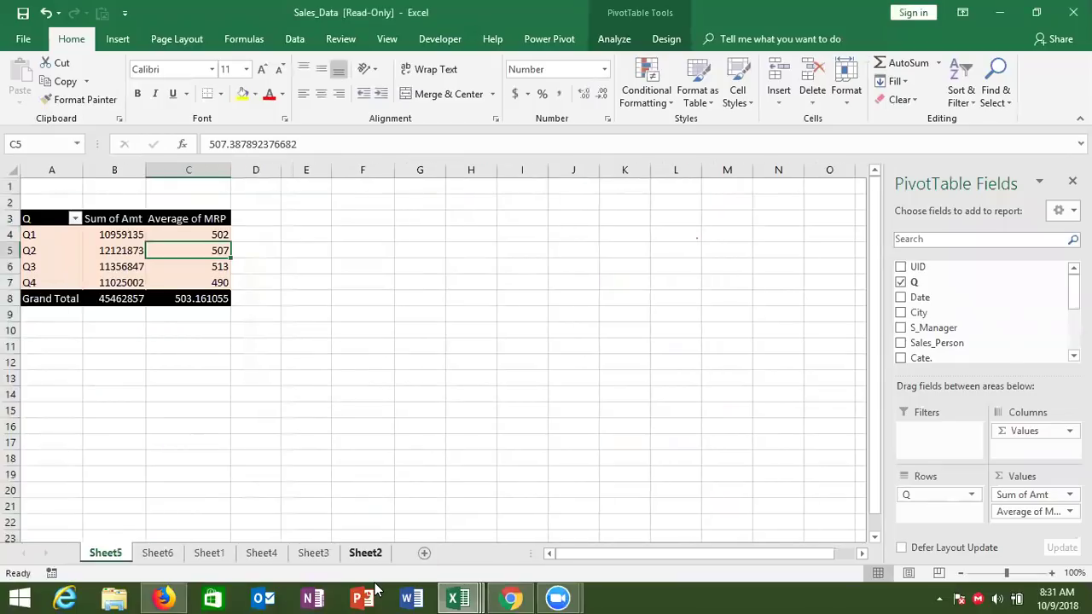
double_click(213, 252)
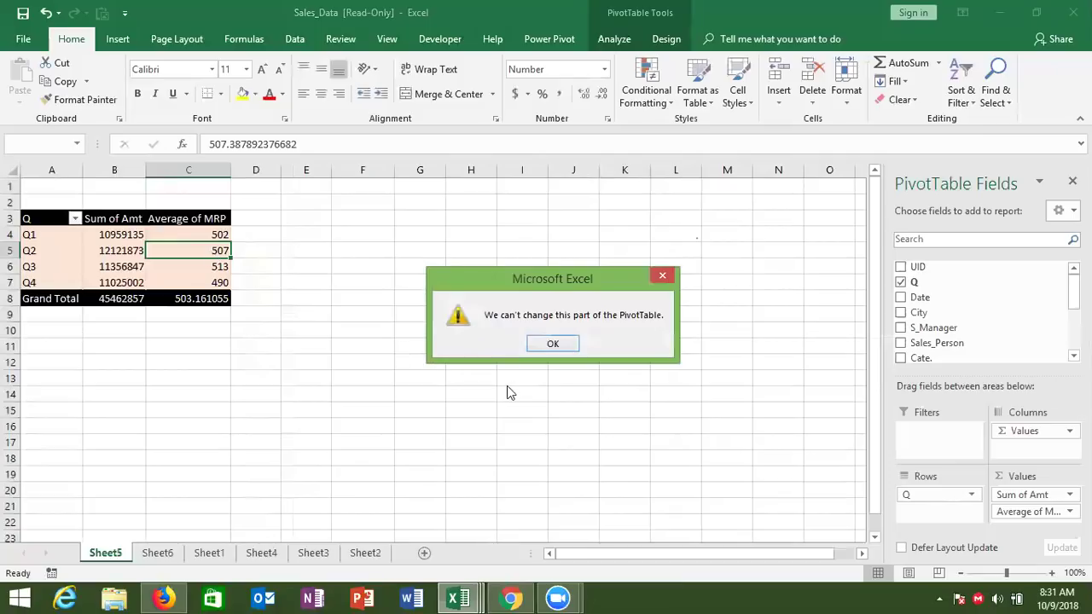
click(542, 345)
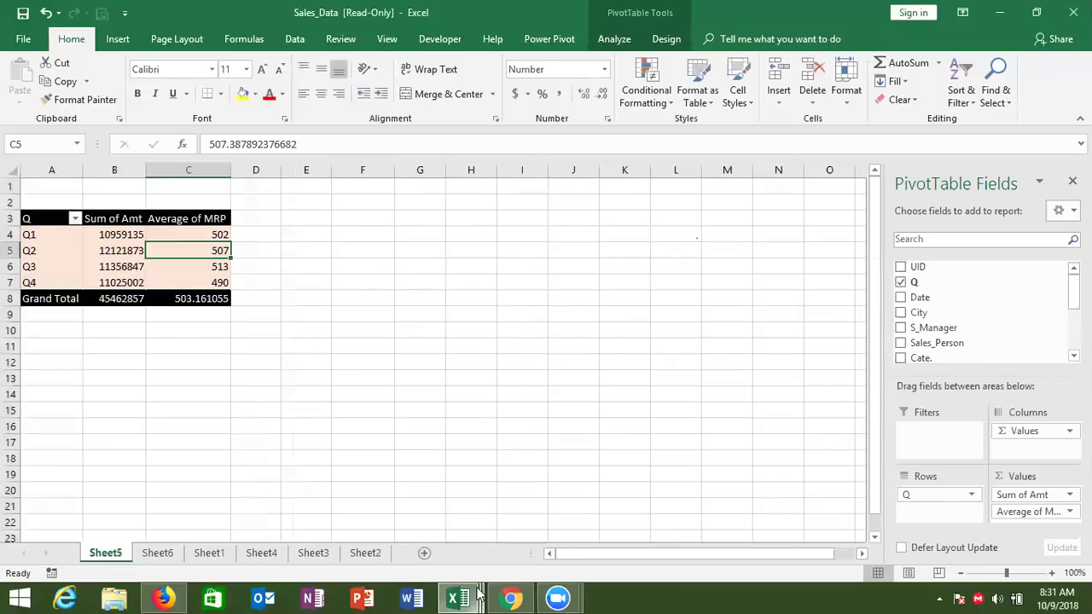
click(478, 594)
Step: Add Sub-Cate. to the Columns area of the Sheet6 Zone/Product pivot, creating F and M columns
click(157, 556)
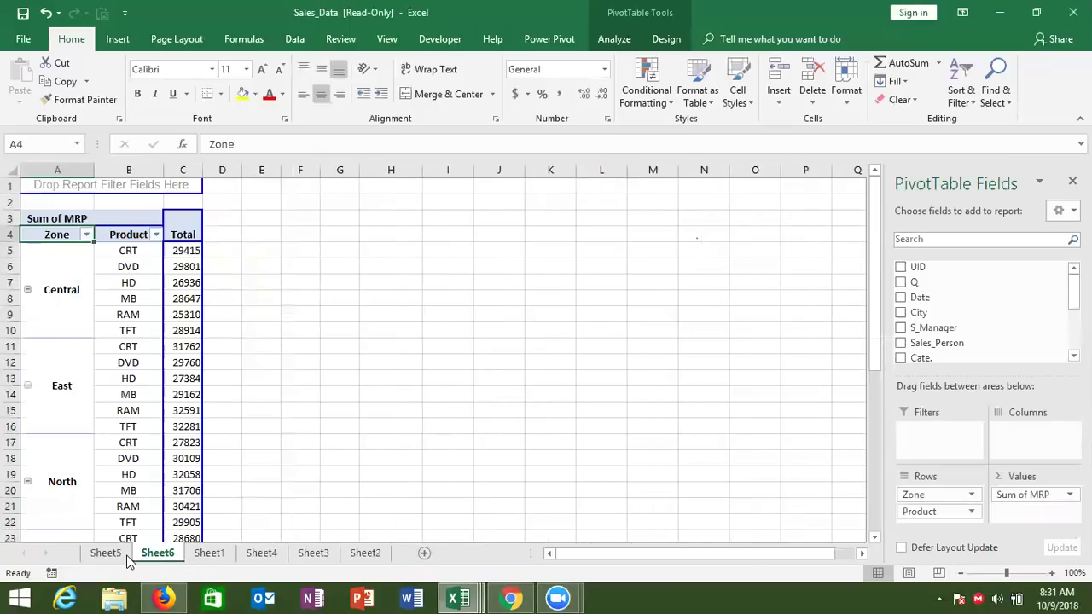
click(126, 558)
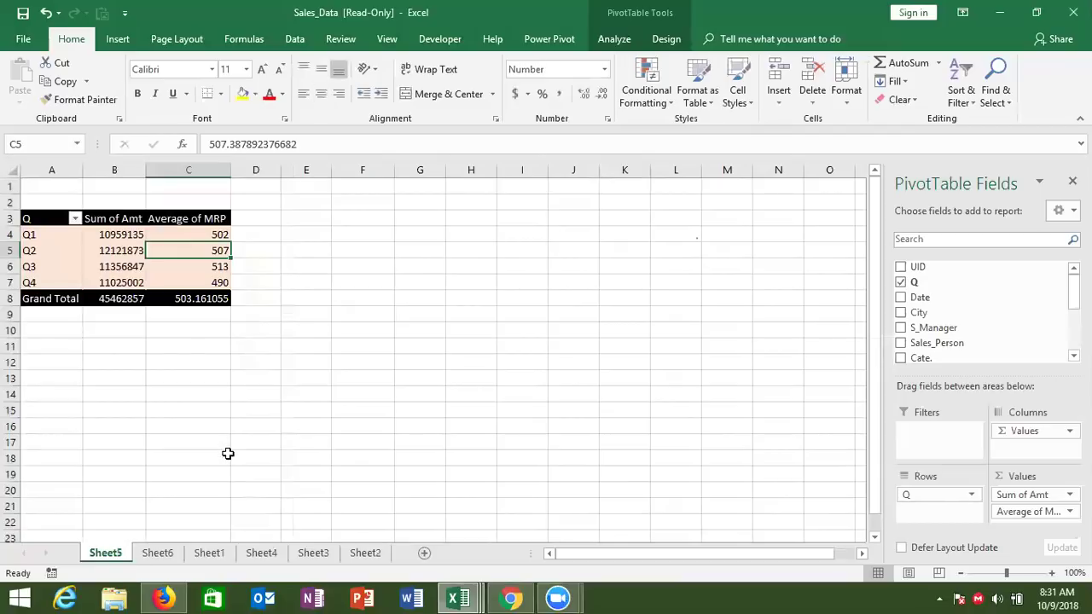
click(162, 553)
click(175, 474)
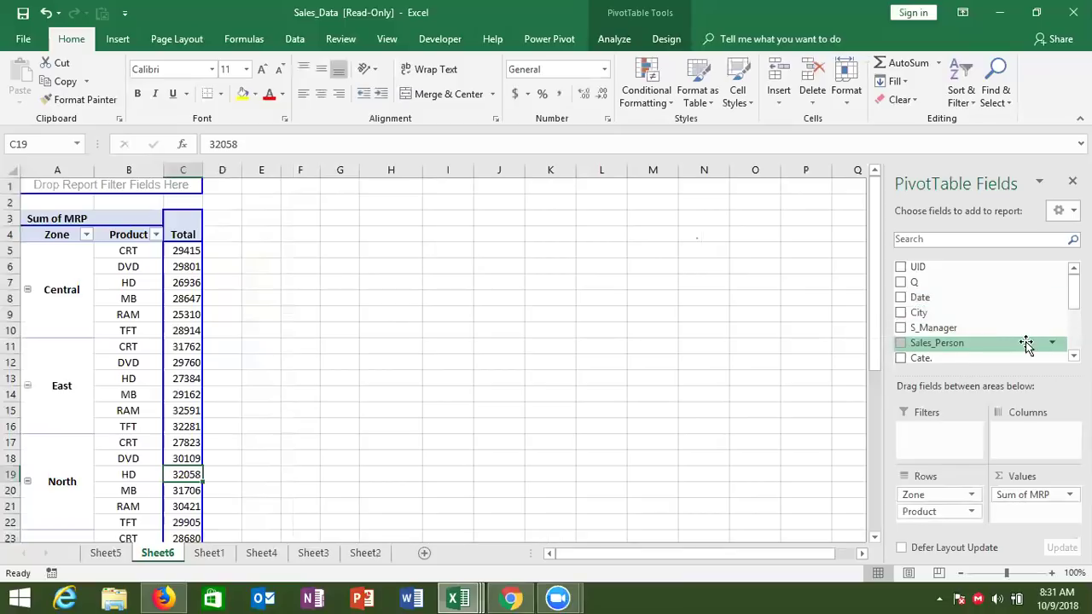
click(1072, 356)
drag(1021, 361, 1061, 443)
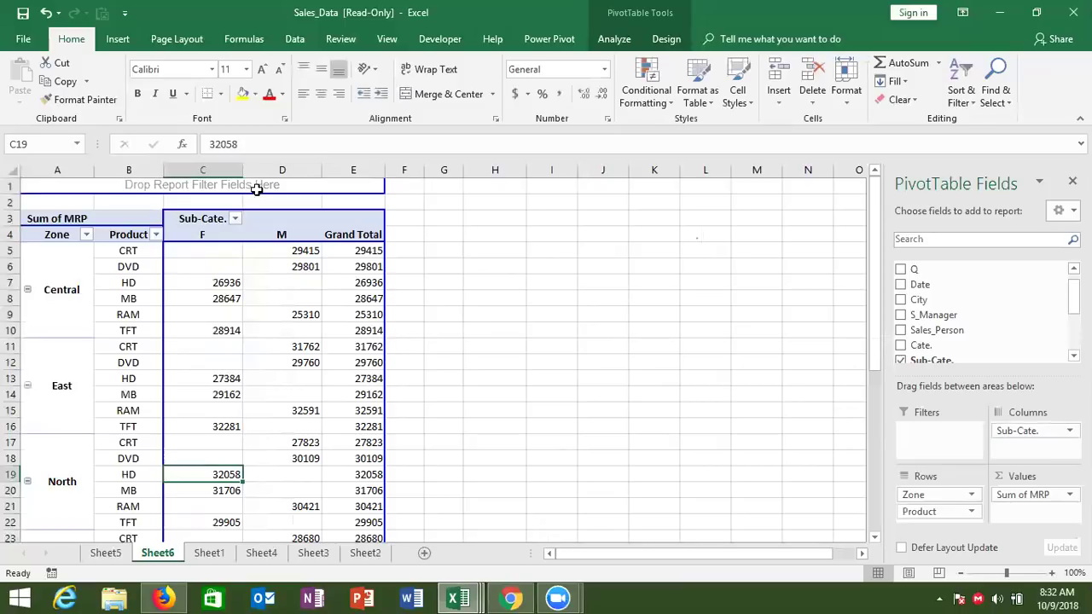
Step: Set the Sheet6 pivot's 'For empty cells show' option to 0
click(218, 252)
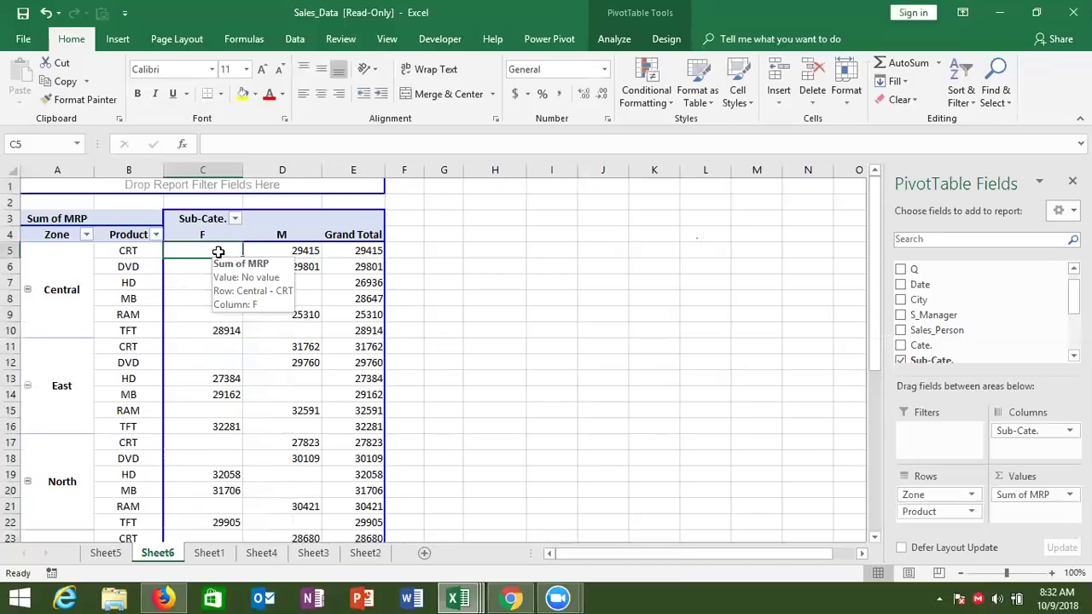
right_click(218, 252)
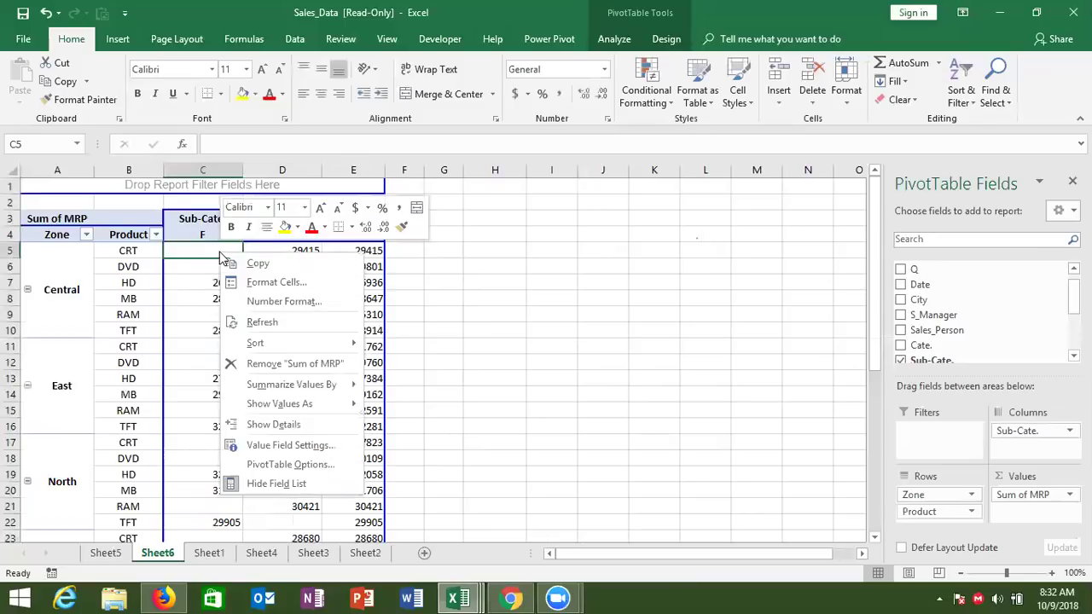
click(291, 463)
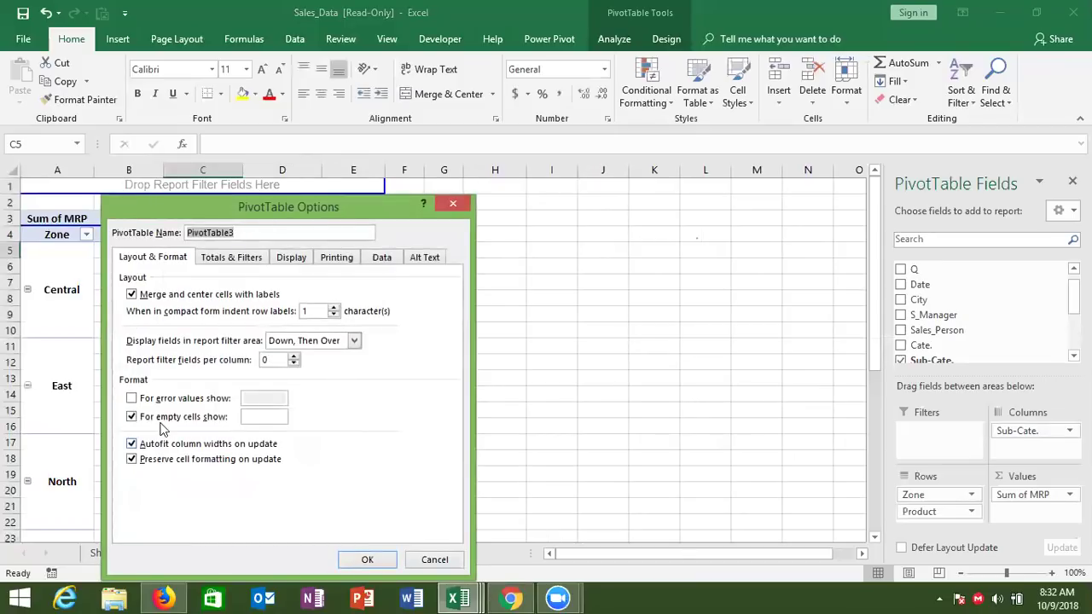
click(246, 417)
text(0)
click(372, 557)
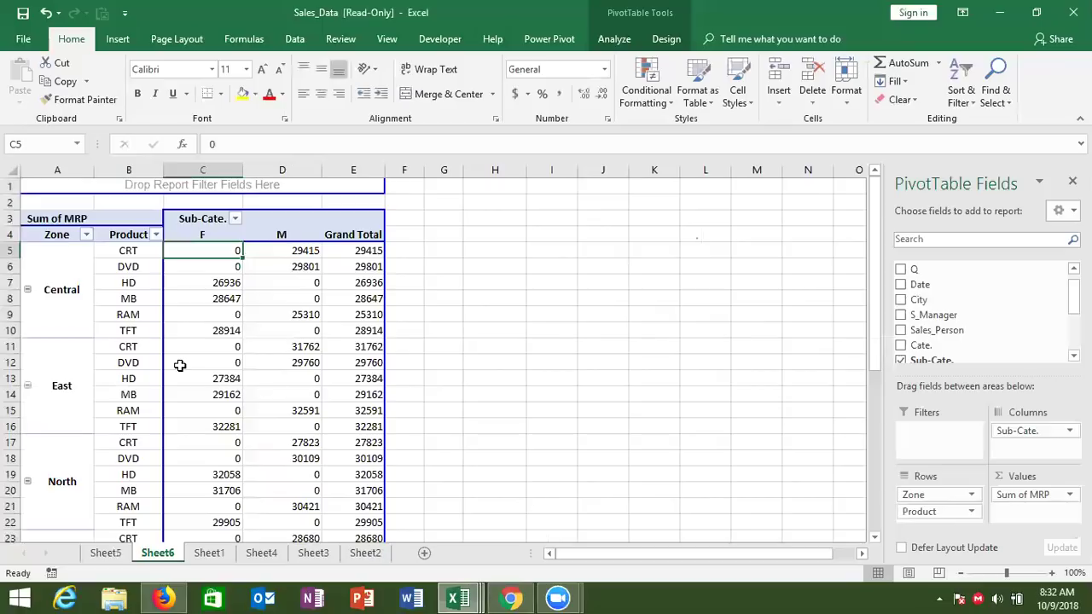
click(279, 310)
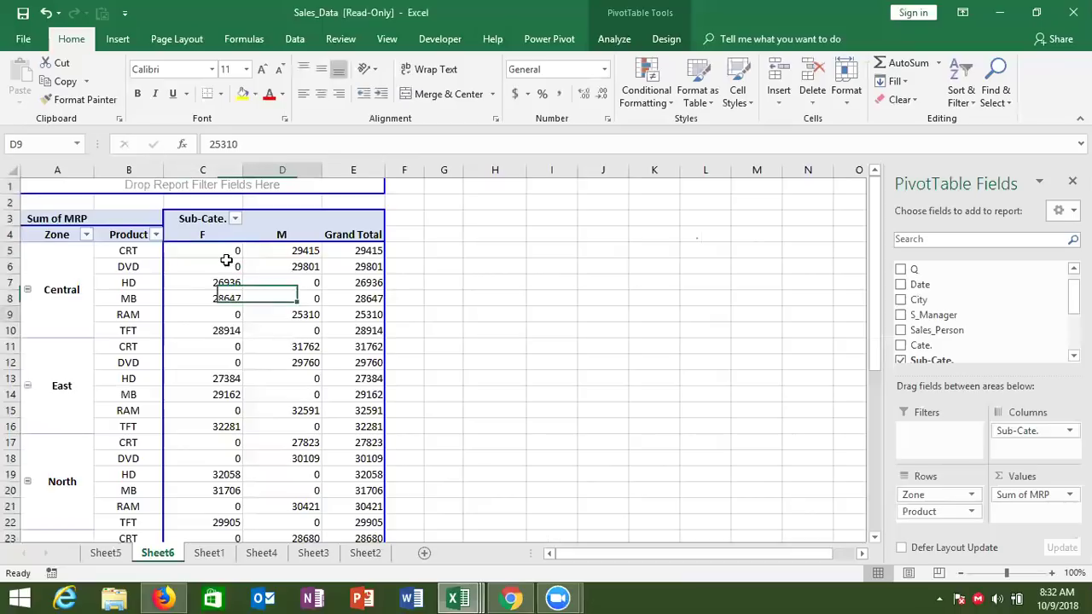
mouse_move(267, 245)
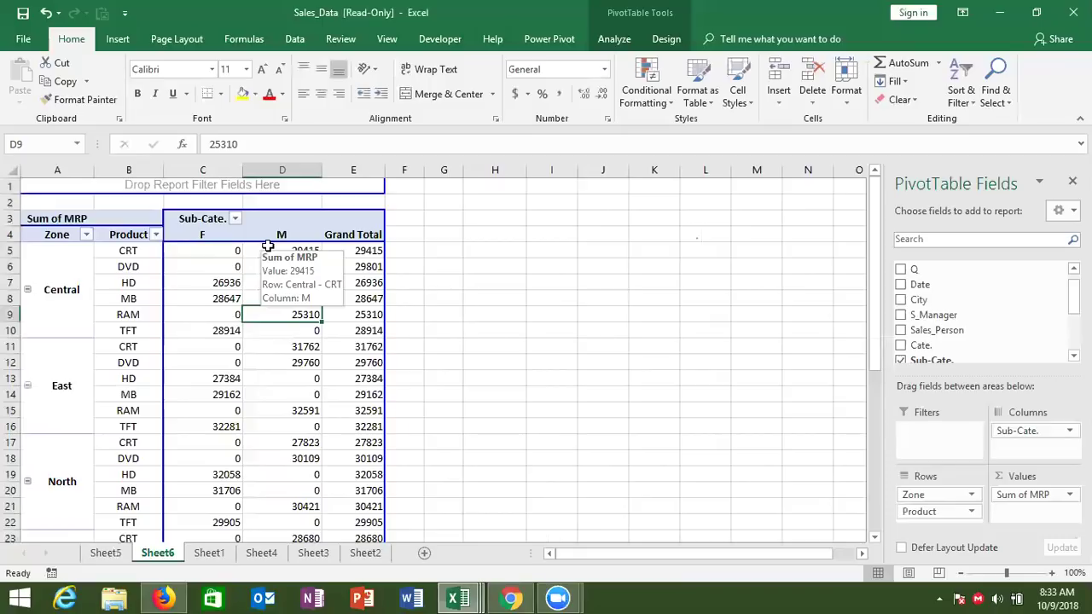
Step: Turn off both row and column grand totals in the Sheet5 quarterly pivot
click(106, 553)
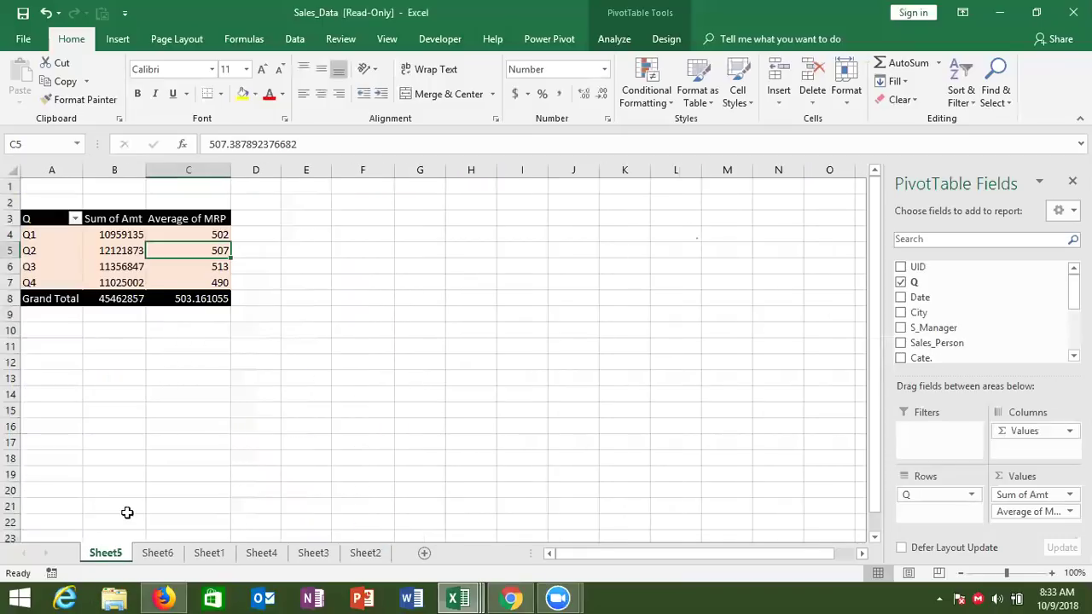
right_click(188, 282)
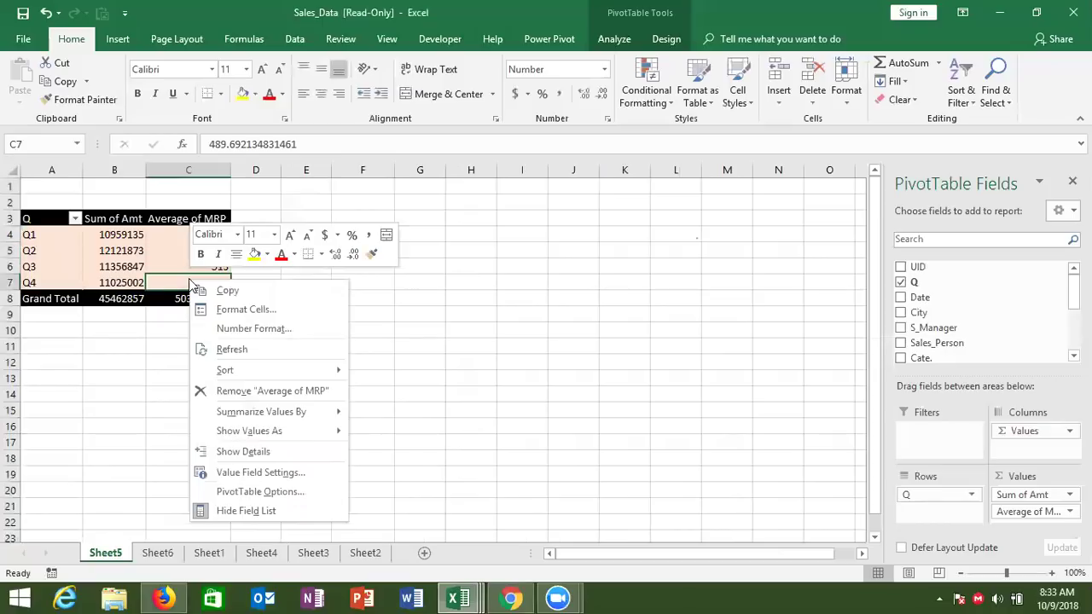
click(266, 493)
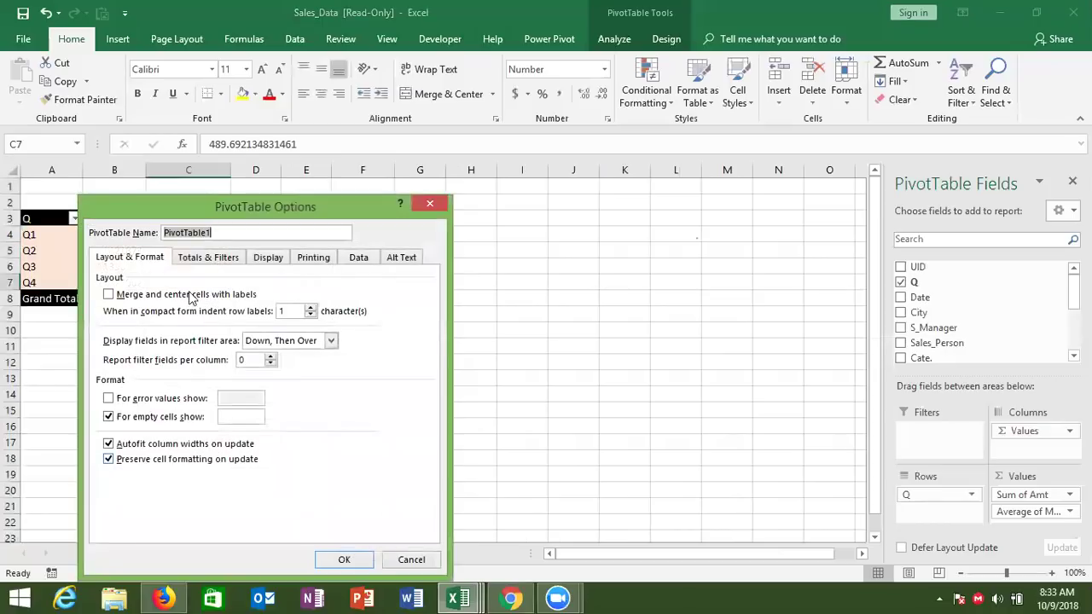
click(207, 260)
click(147, 309)
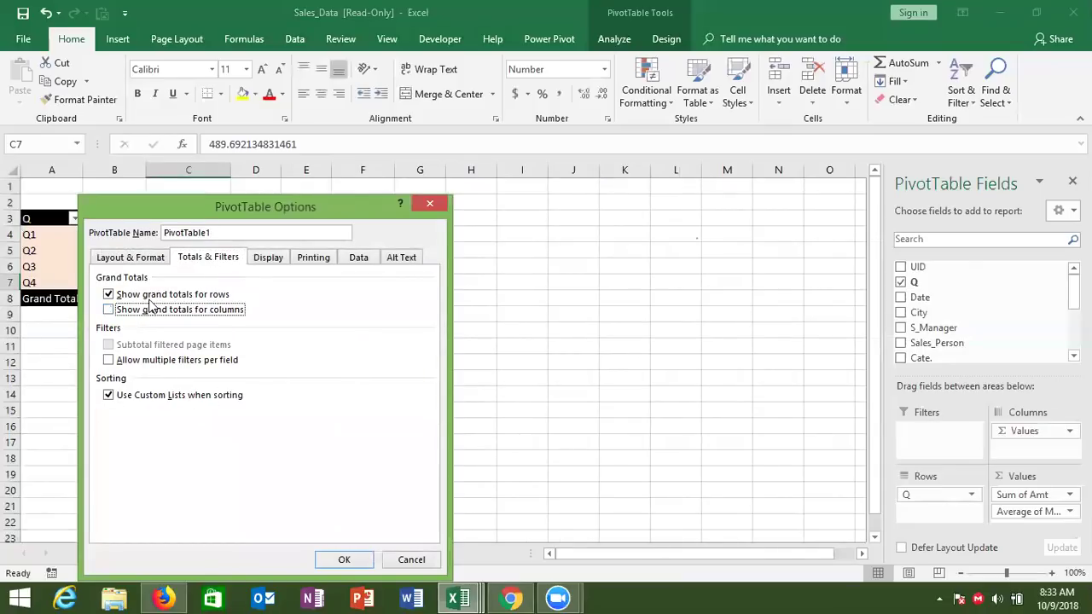
click(148, 295)
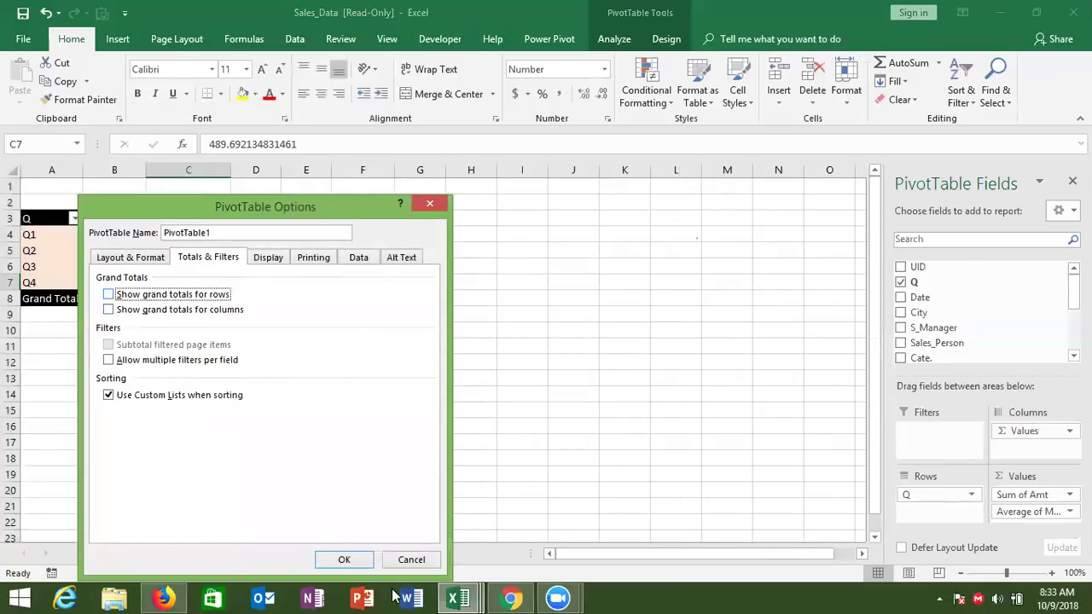
click(340, 559)
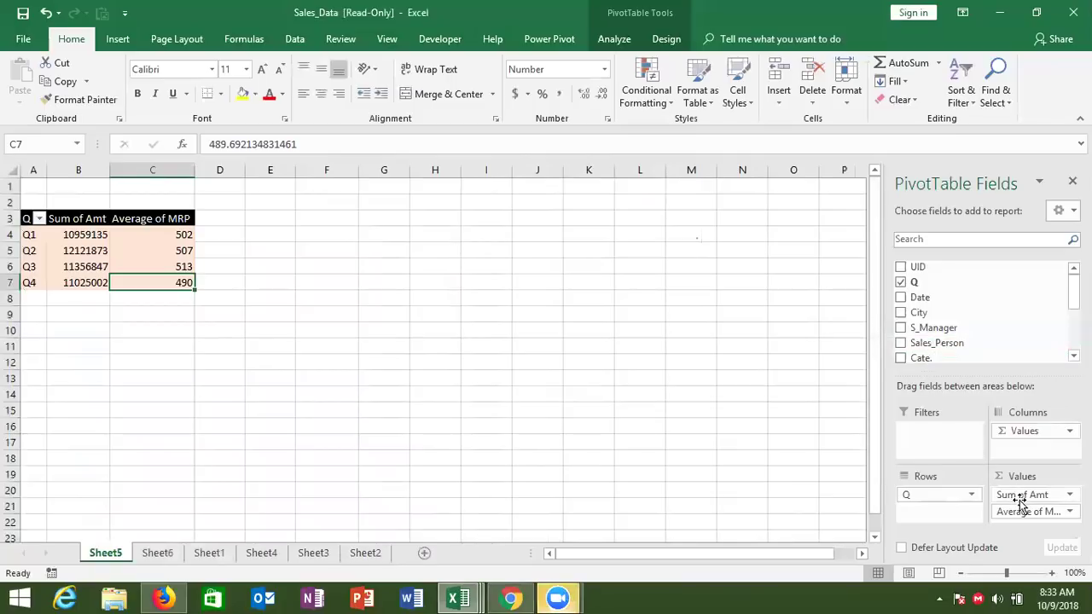
Step: Remove Average of MRP from Values and add MRP back as Sum of MRP
drag(1020, 509, 965, 305)
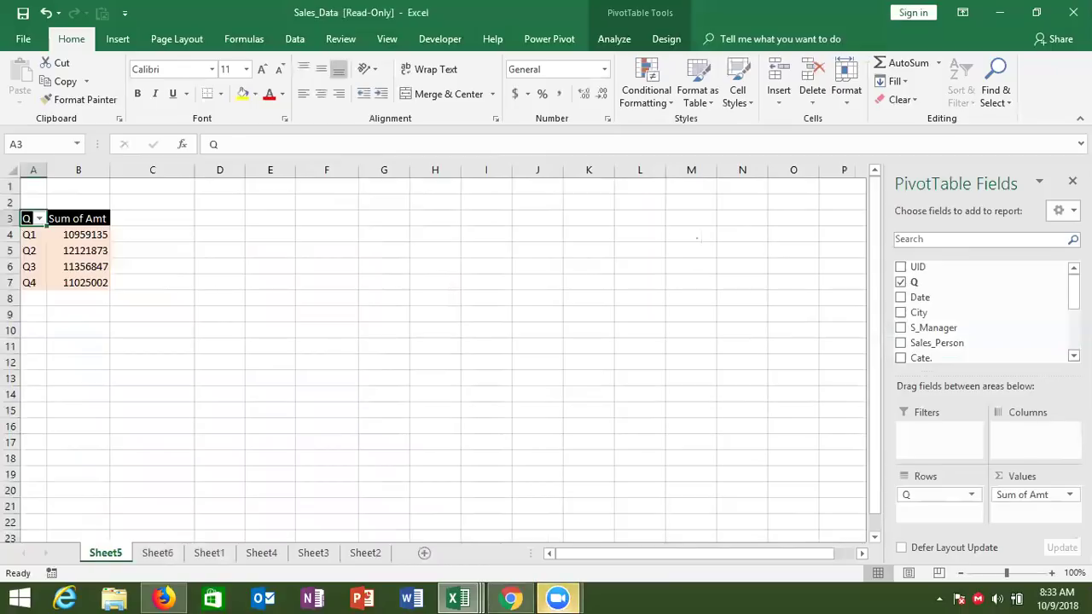
click(1073, 356)
scroll(1073, 341, down, 5)
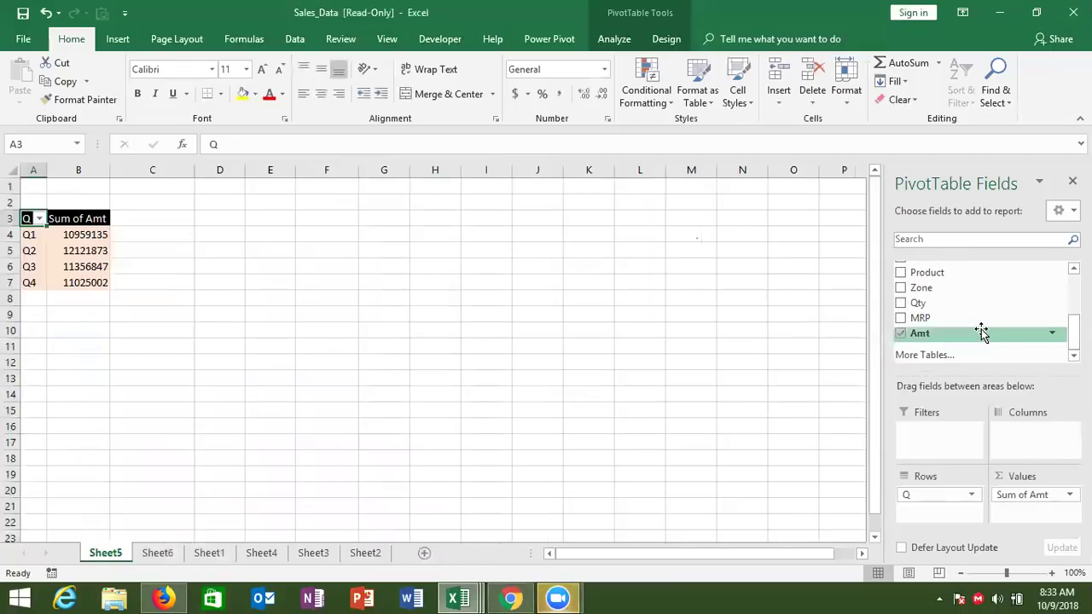
drag(981, 328, 1024, 512)
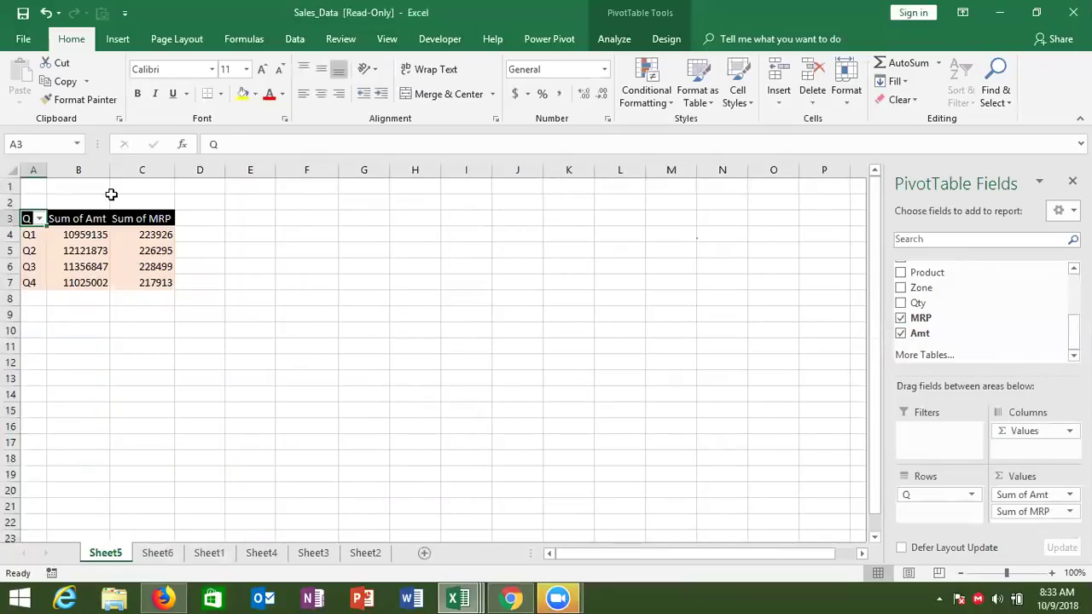
click(95, 215)
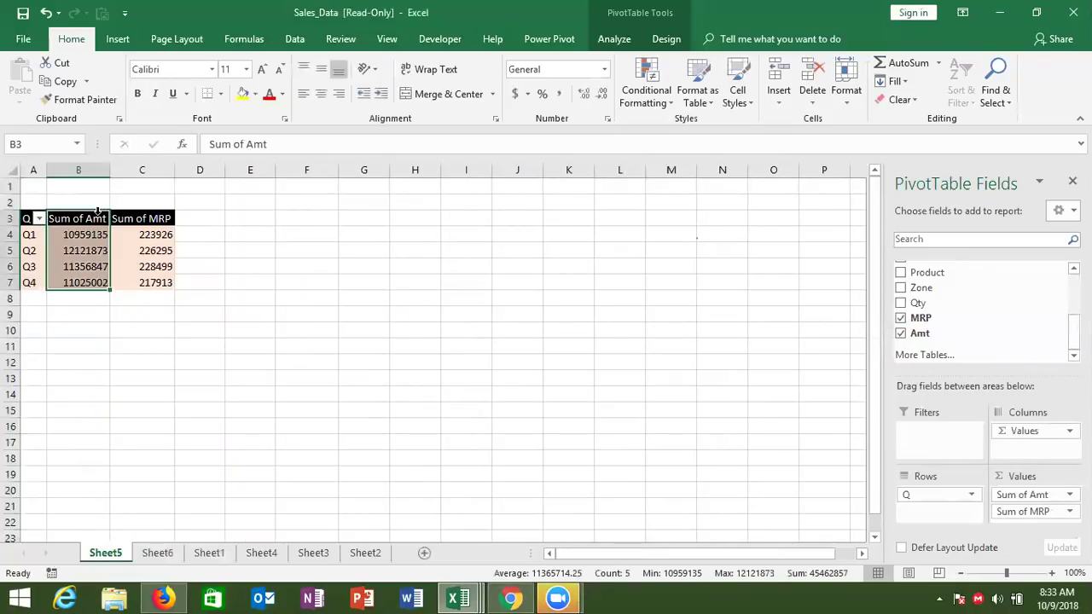
drag(208, 208, 227, 214)
click(227, 218)
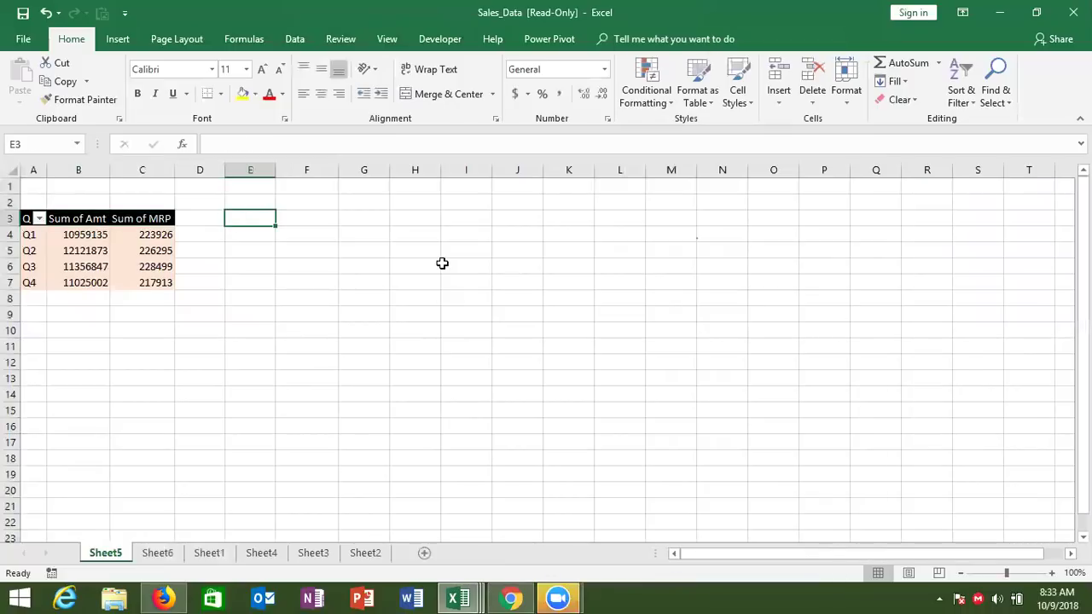
Step: Move Σ Values from Columns to Rows so Sum of Amt and Sum of MRP stack under each quarter, then switch to Chrome
click(141, 249)
drag(1022, 432, 952, 510)
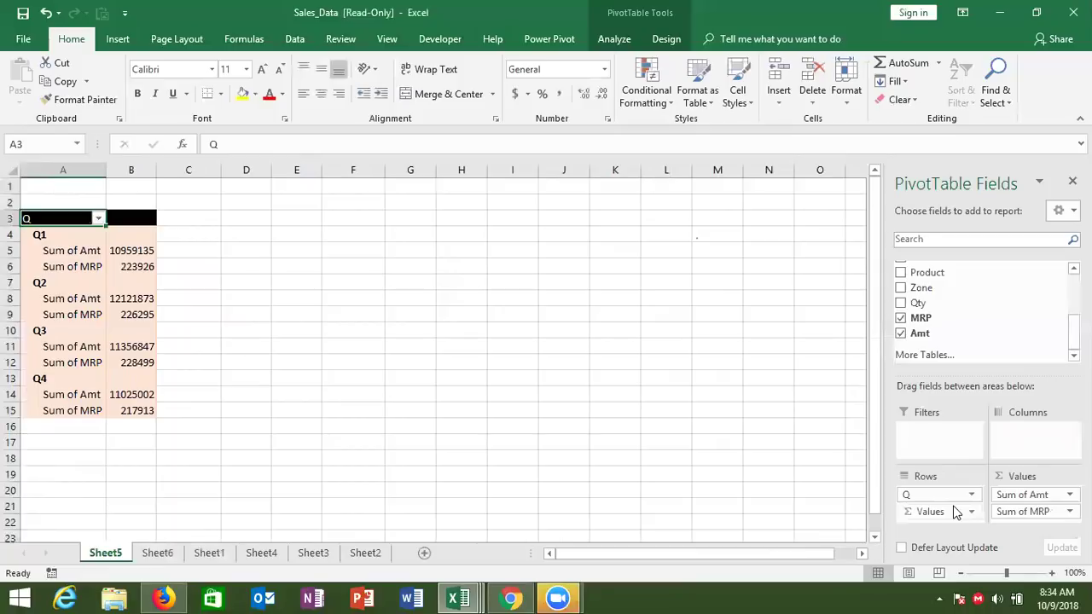
click(510, 598)
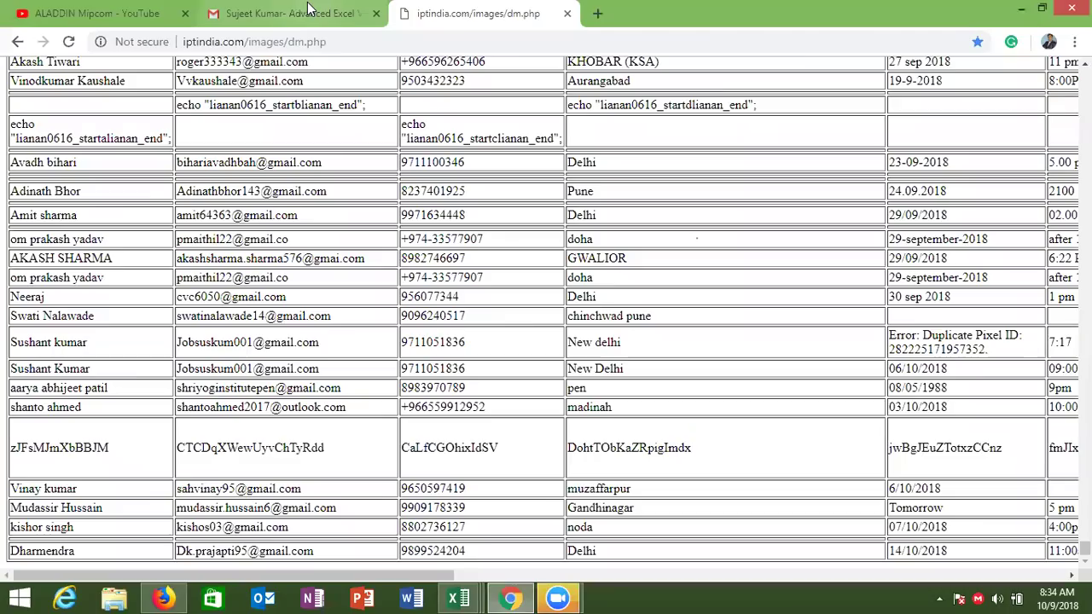
Step: Switch to the Gmail tab and start a new message
click(477, 13)
click(307, 13)
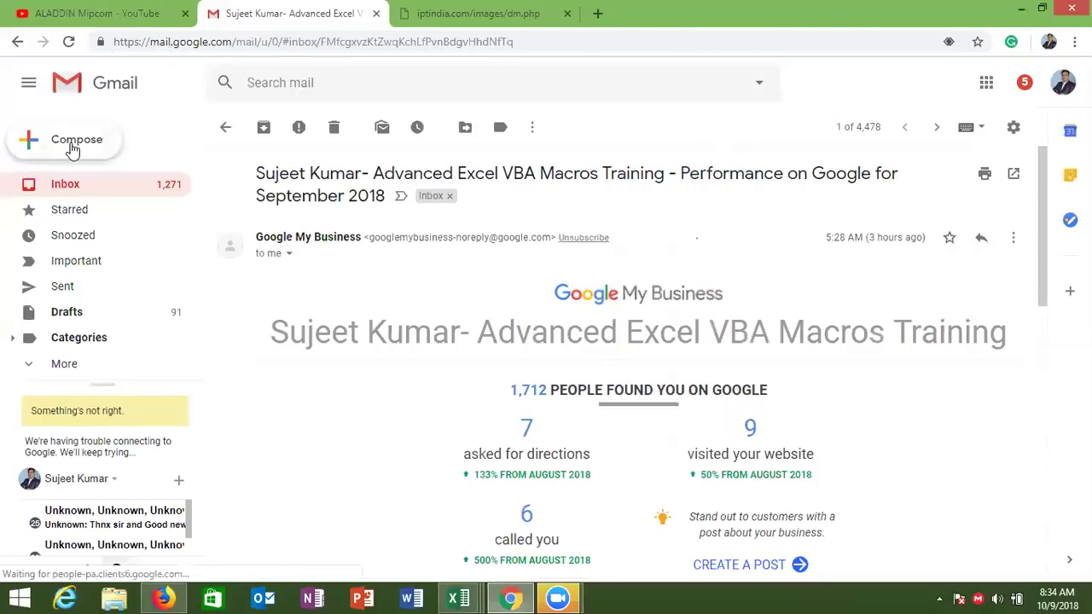
click(73, 149)
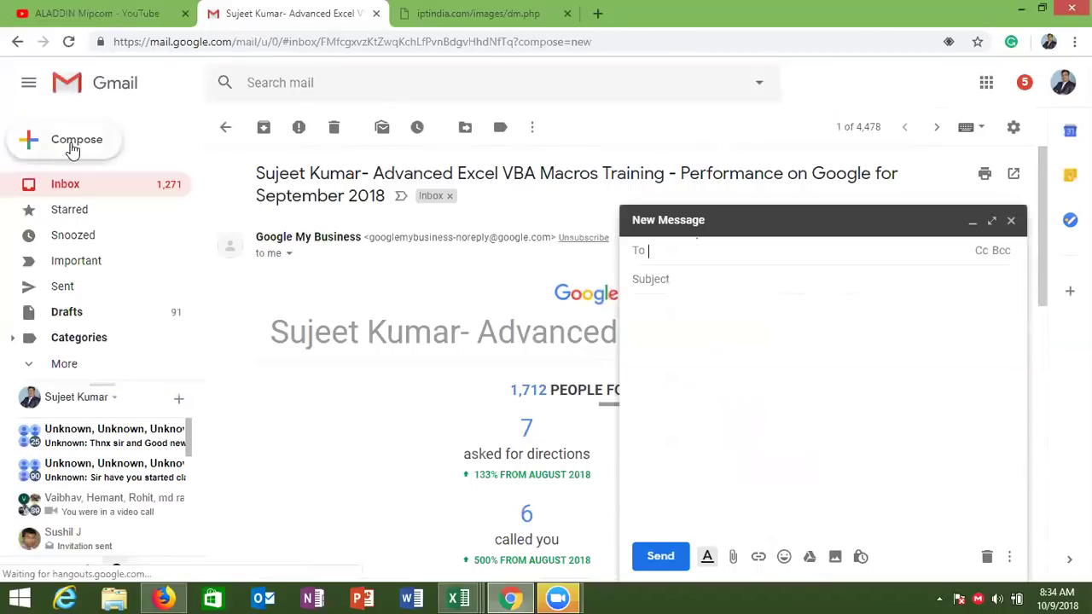
Step: Address the message to two contacts chosen from the autocomplete suggestions
text(pr)
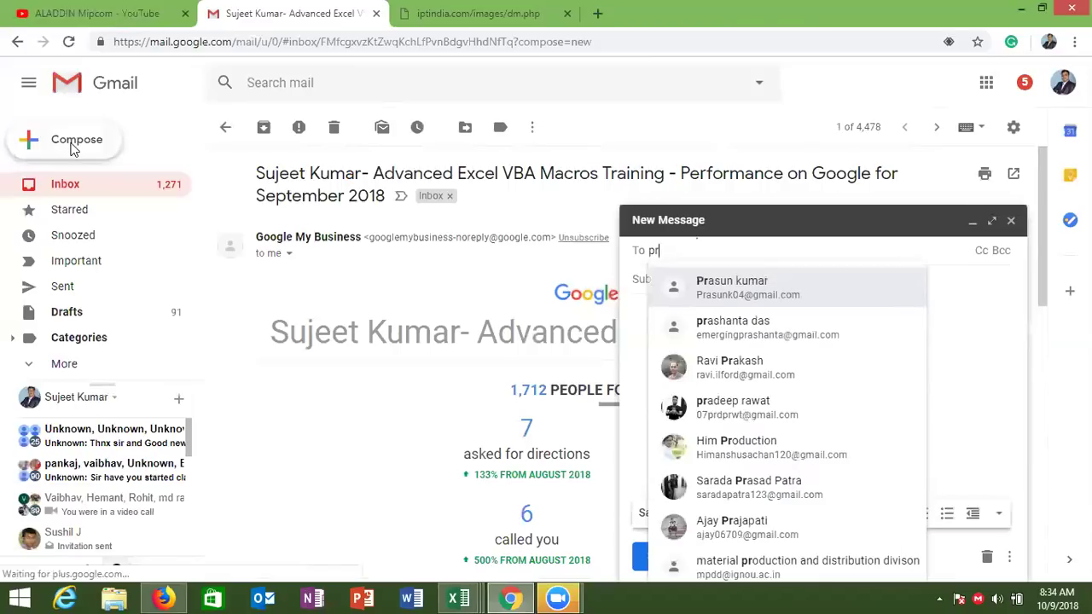
click(706, 286)
text(mukul)
mouse_move(670, 288)
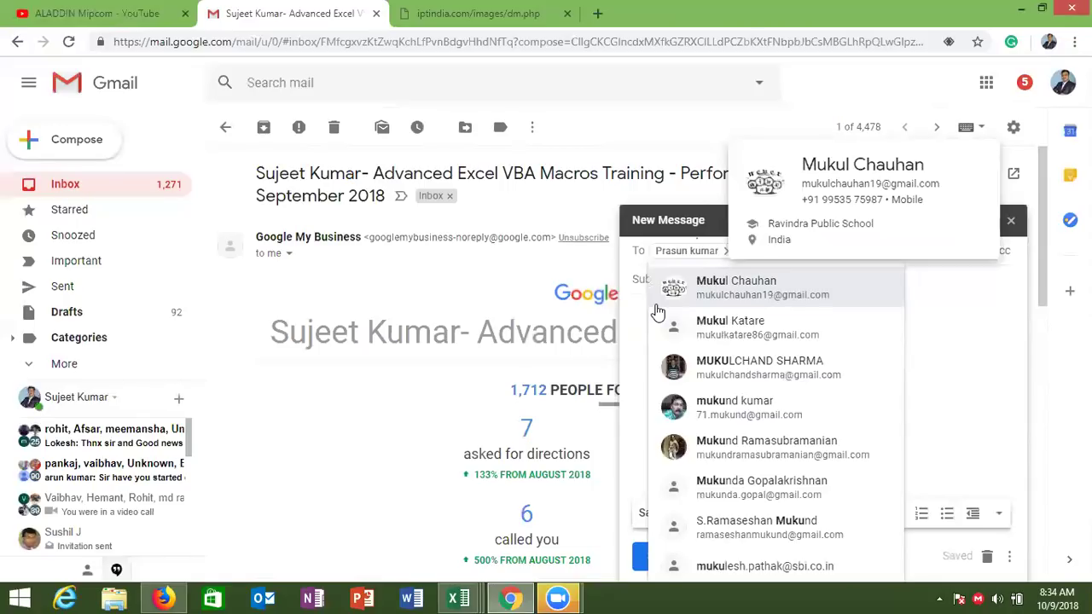
key(Escape)
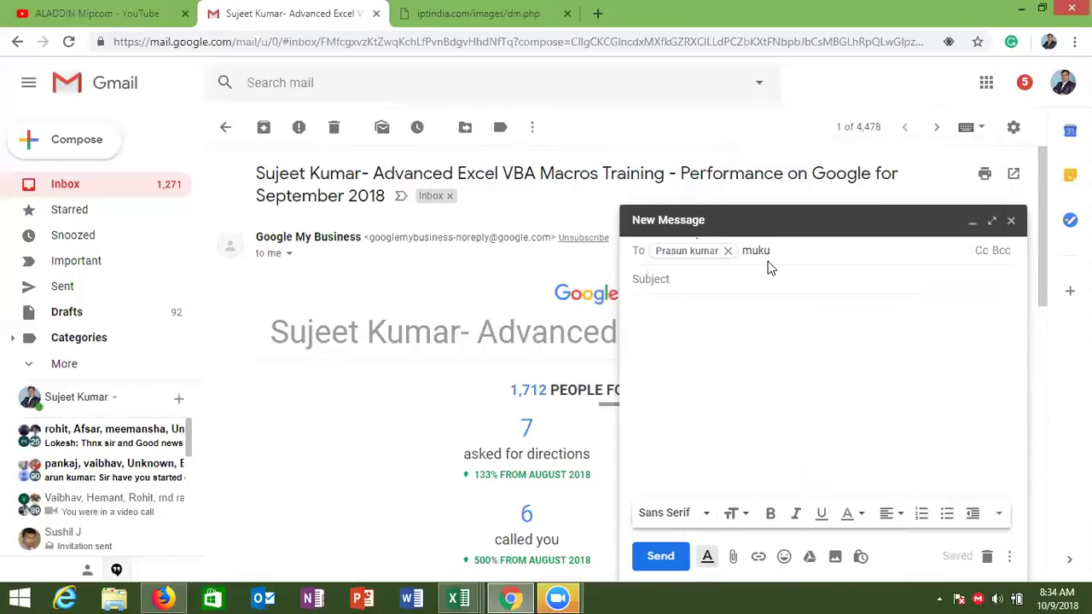
text(lraj)
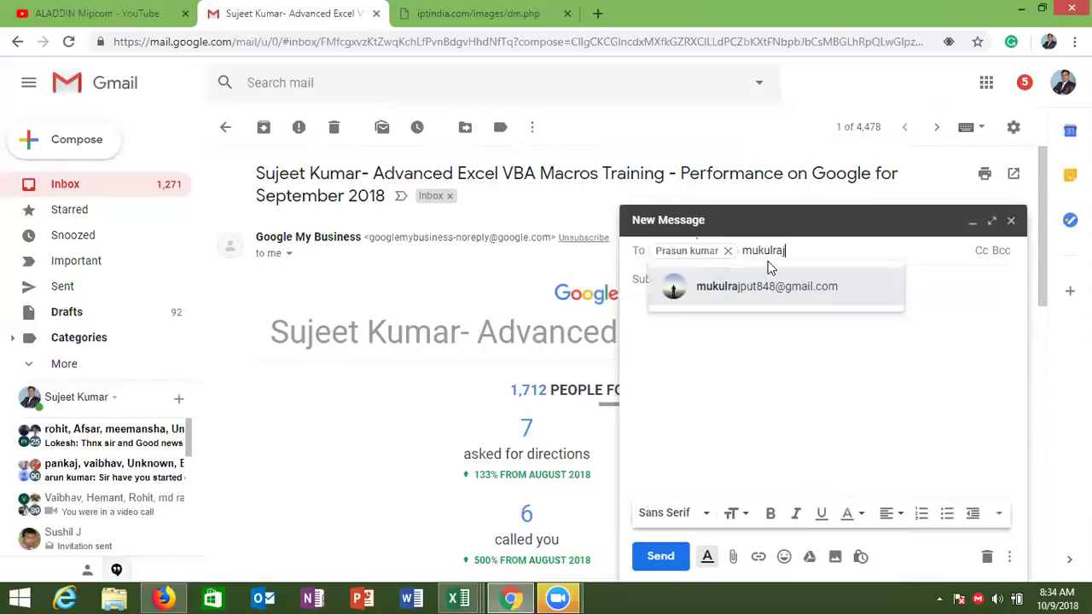
click(766, 287)
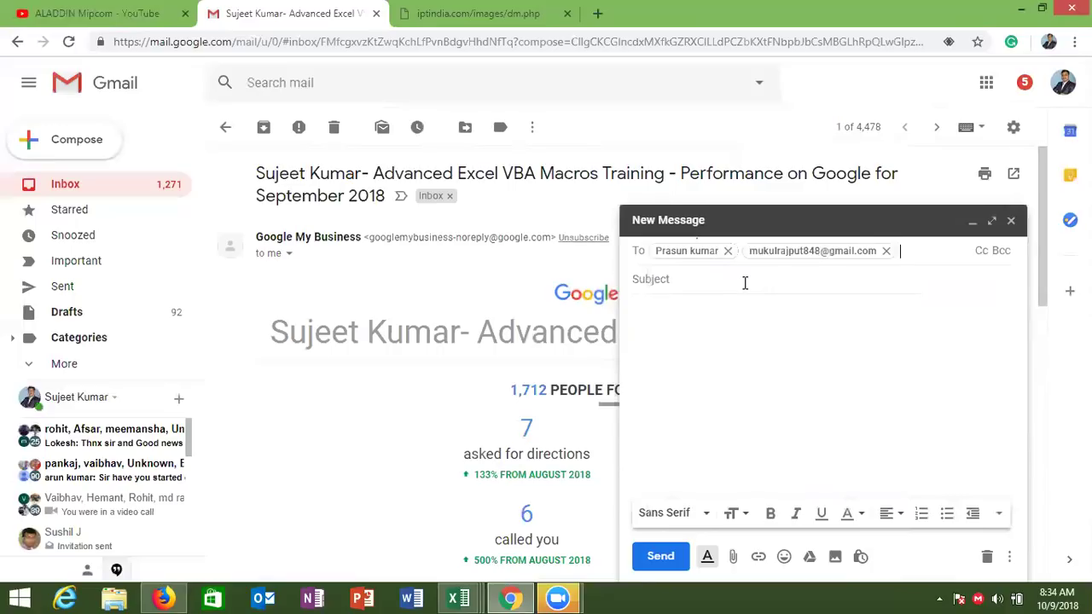
Step: Give the message the subject 'File'
click(744, 282)
text(File)
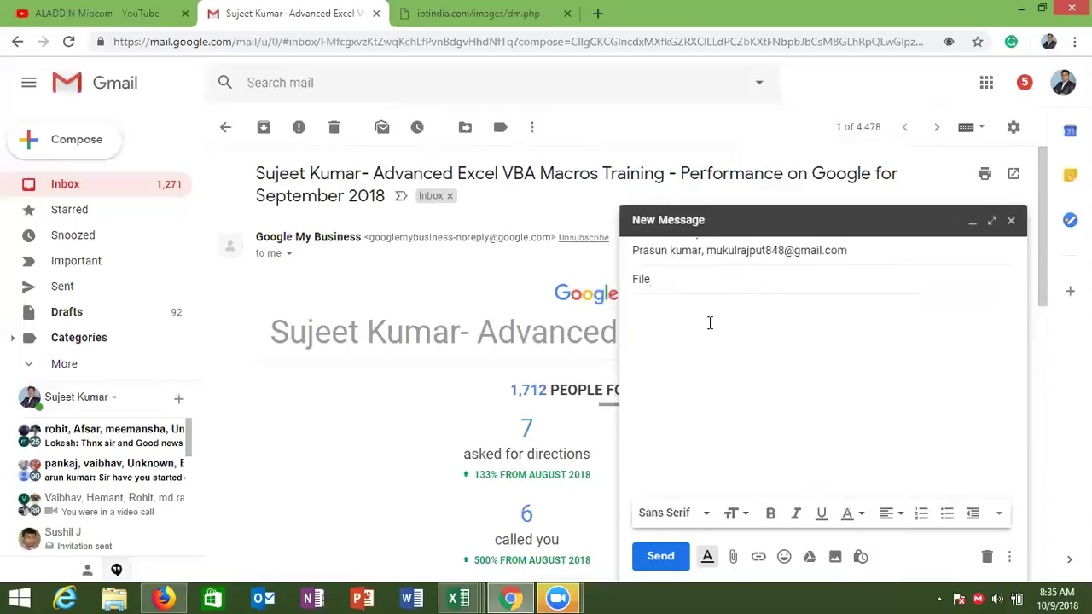
click(709, 323)
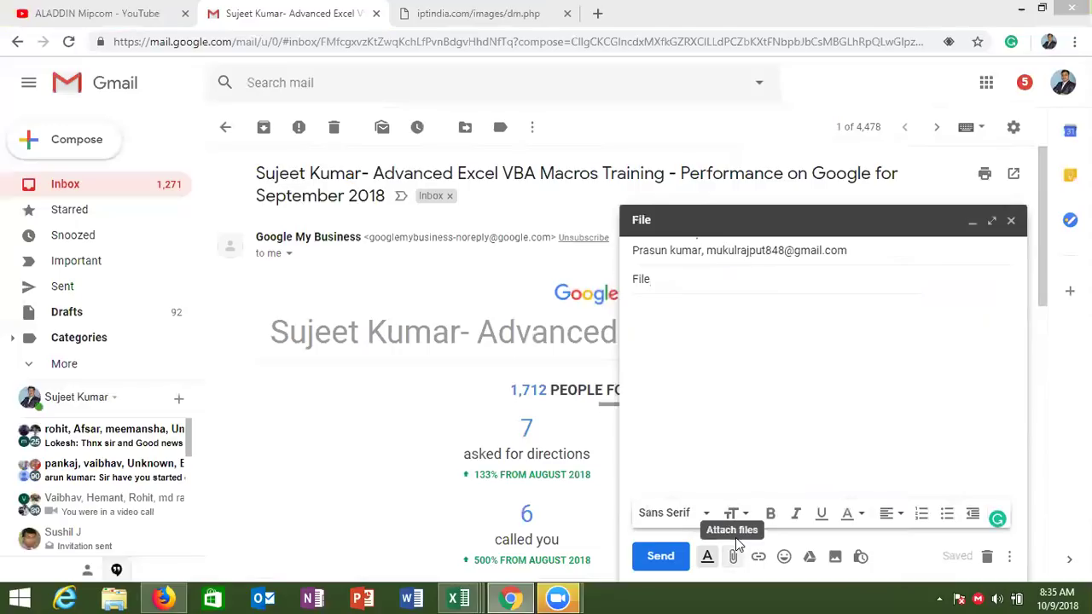
click(735, 540)
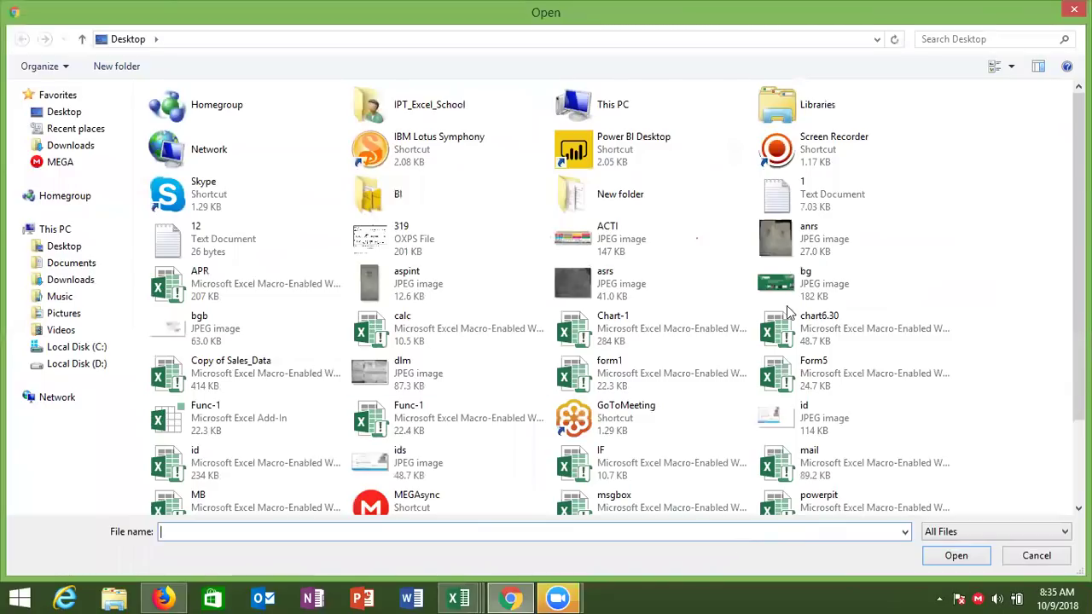
Step: Attach Sales_Data.xlsm, send the email, and go back to the Inbox
scroll(1078, 298, down, 3)
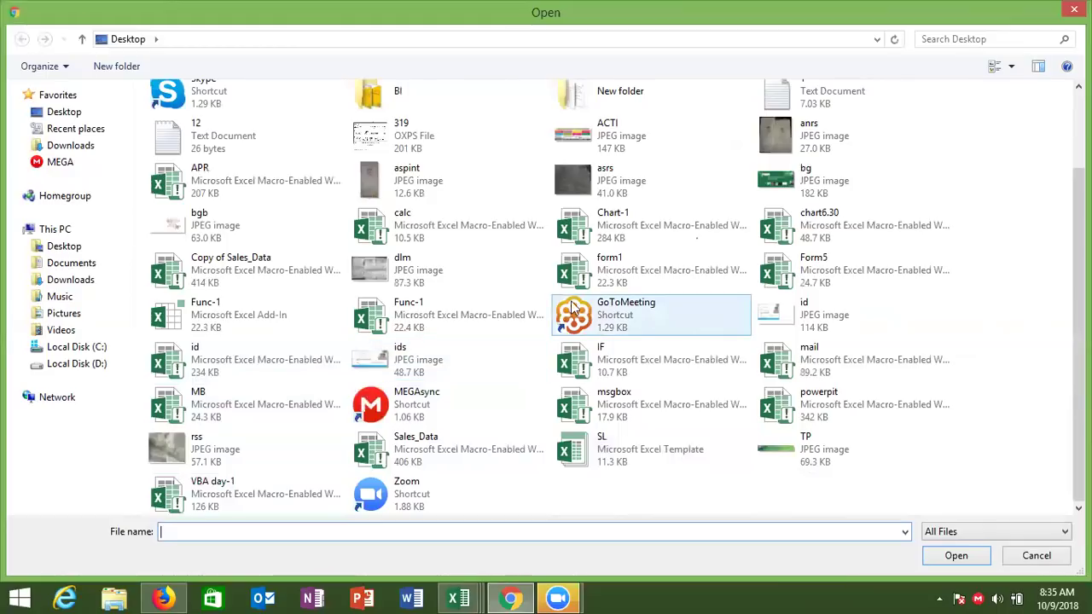
click(633, 373)
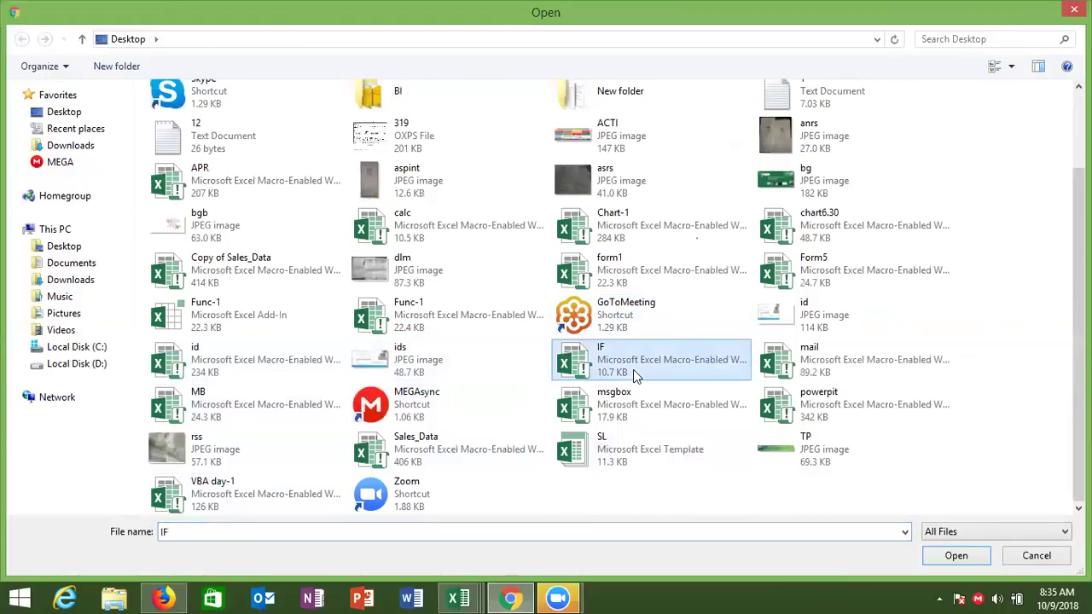
click(500, 452)
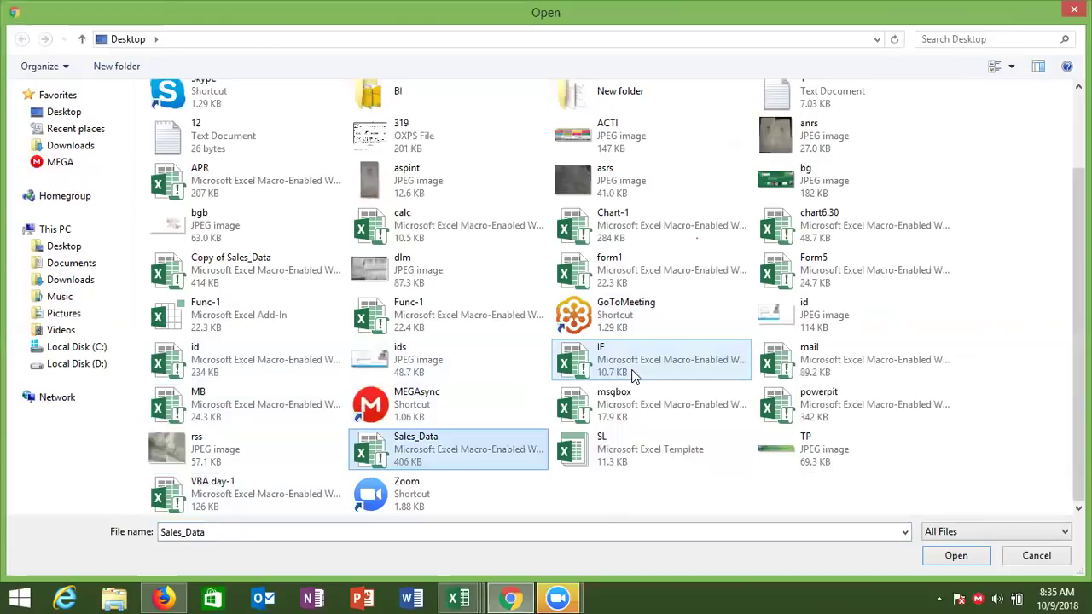
double_click(500, 451)
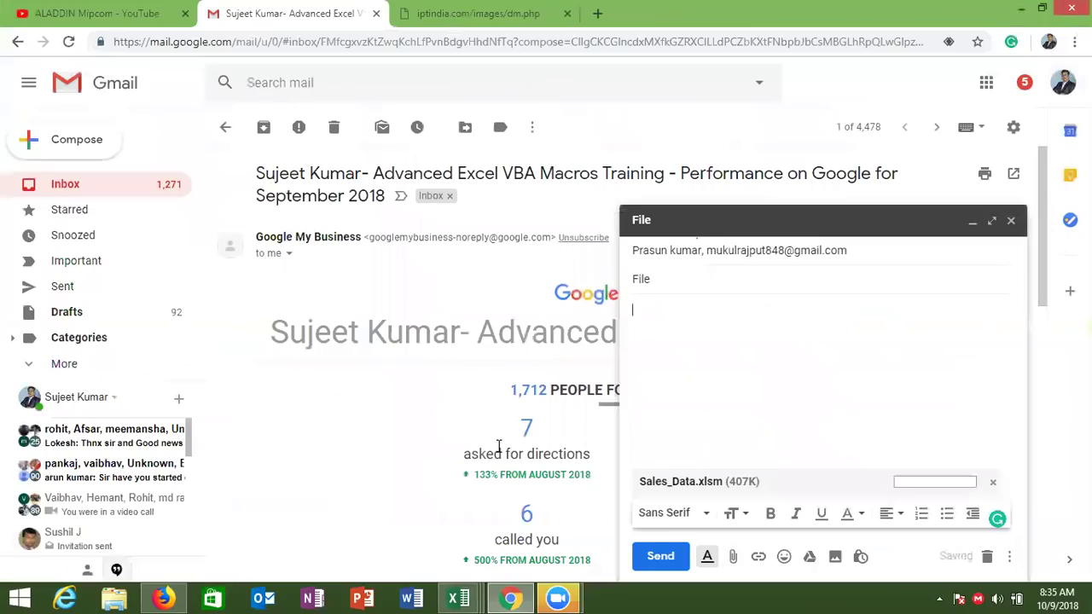
click(661, 559)
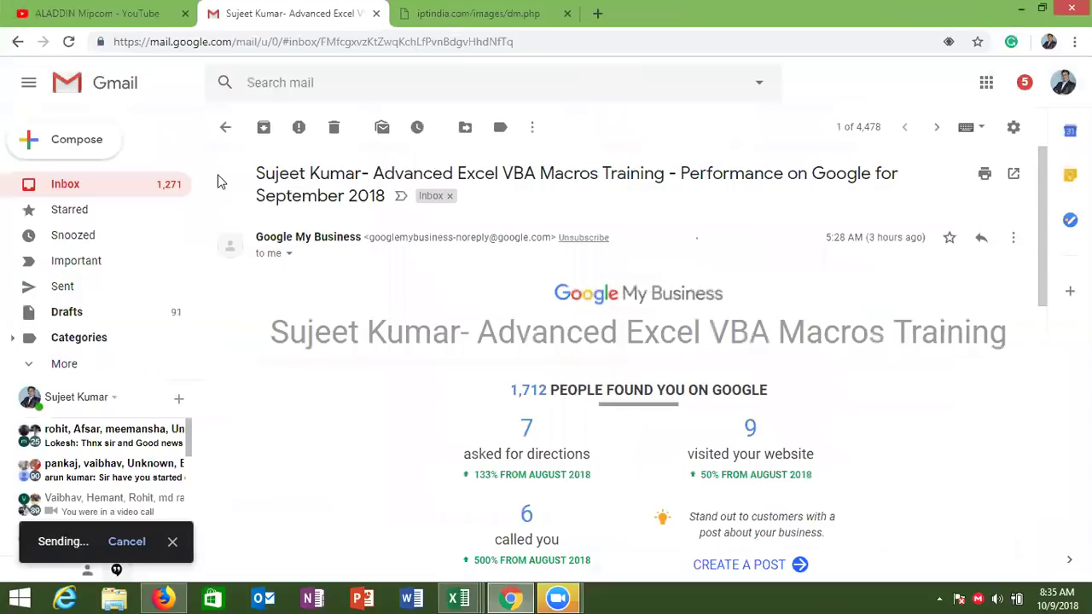
click(150, 195)
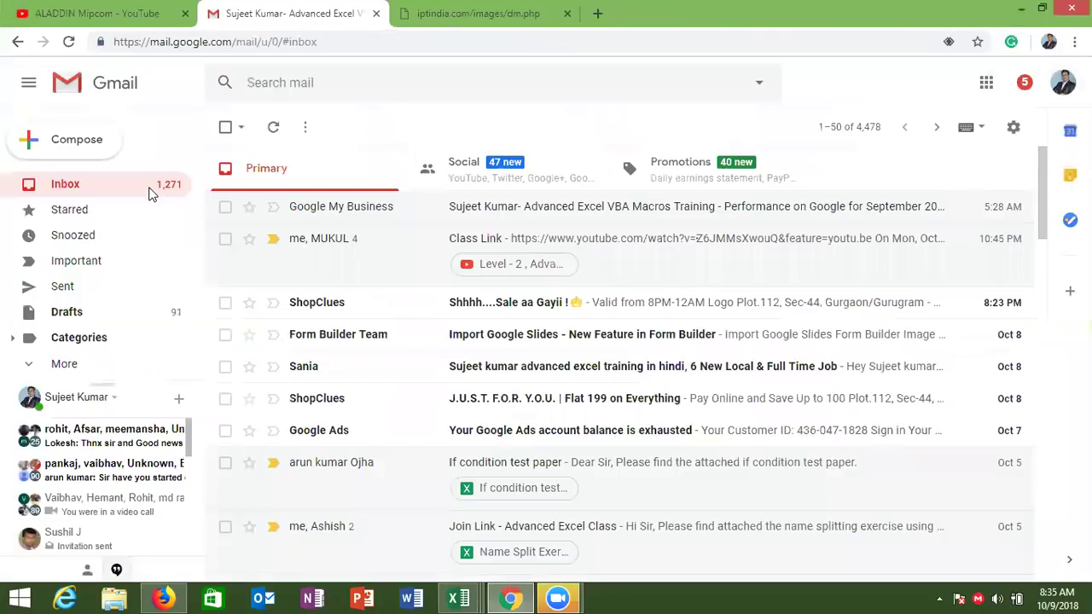
Step: Delete the two ShopClues, Form Builder Team and excel training job-listing conversations
click(225, 302)
click(225, 335)
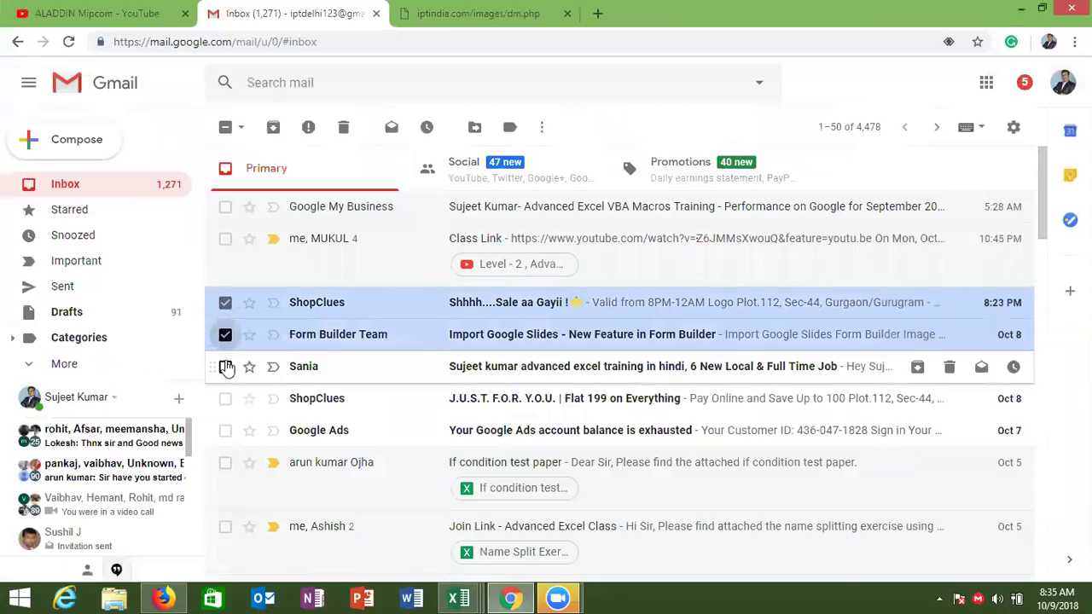
click(225, 367)
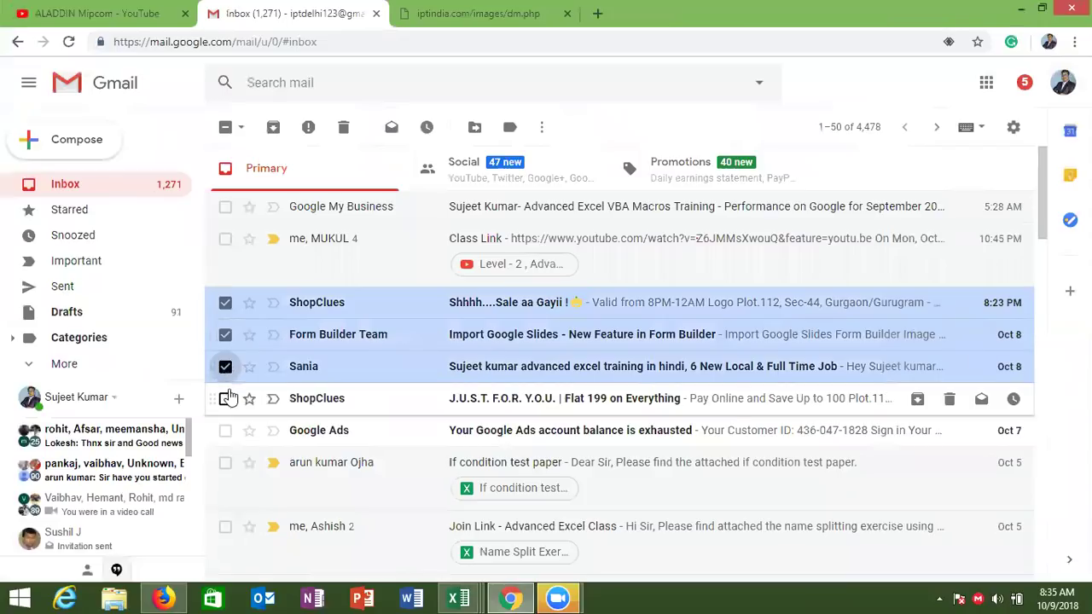
click(226, 398)
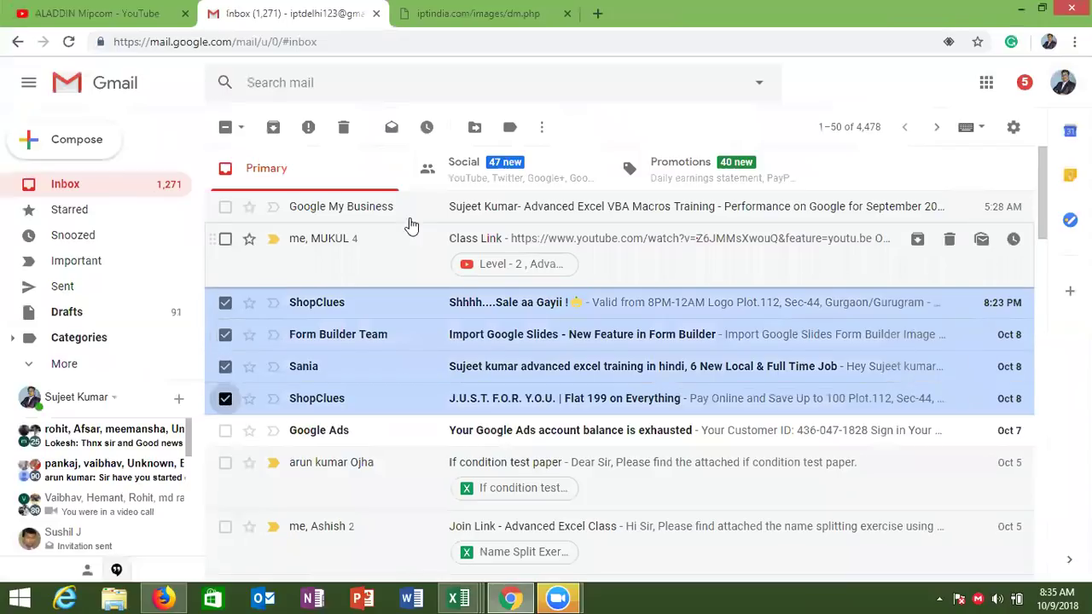
click(345, 128)
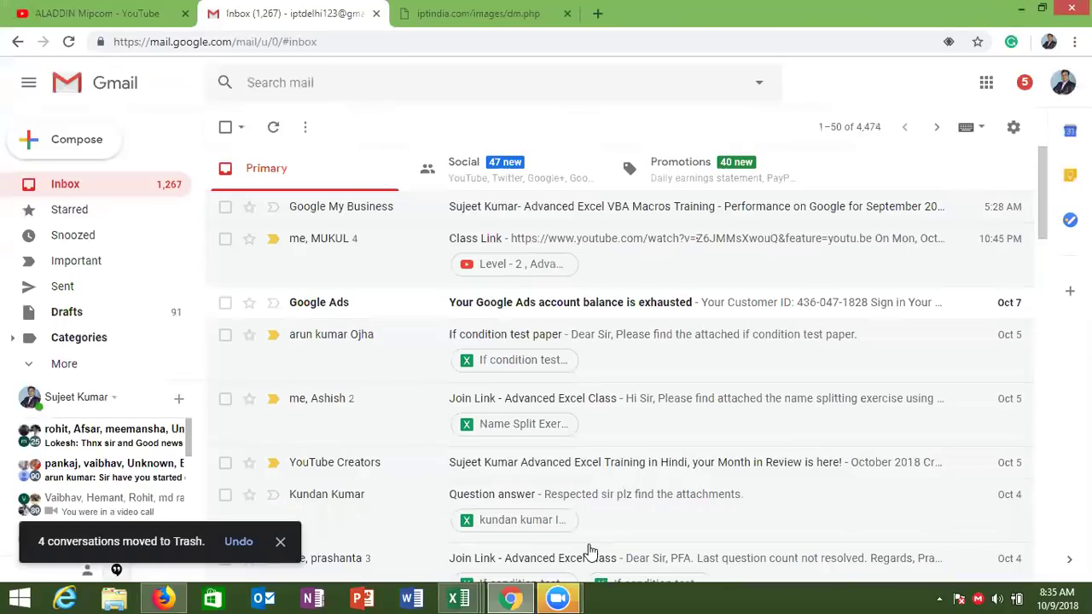